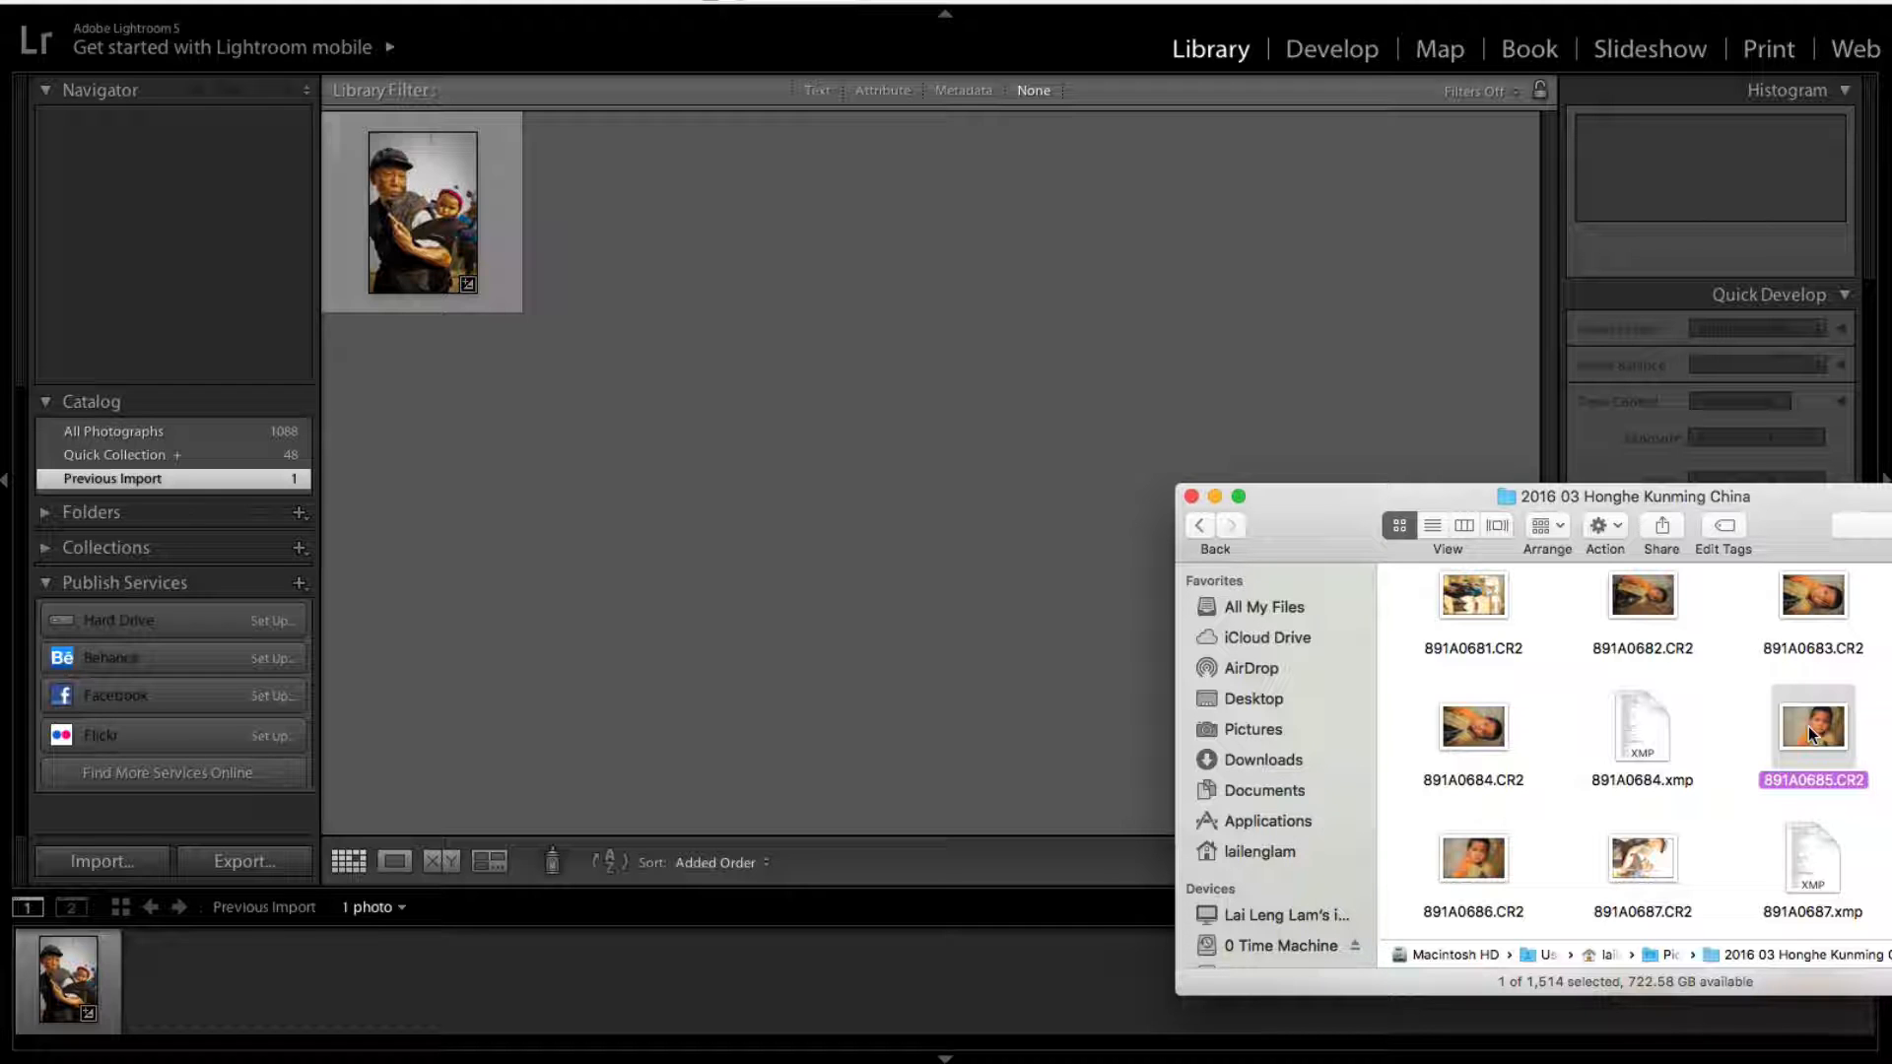
Import the photo 891A0685.CR2 from the 2016 03 Honghe Kunming China folder into the catalog, adding it without moving the file.
{"action": "left_click_drag", "start_coordinate": [1807, 725], "coordinate": [910, 372]}
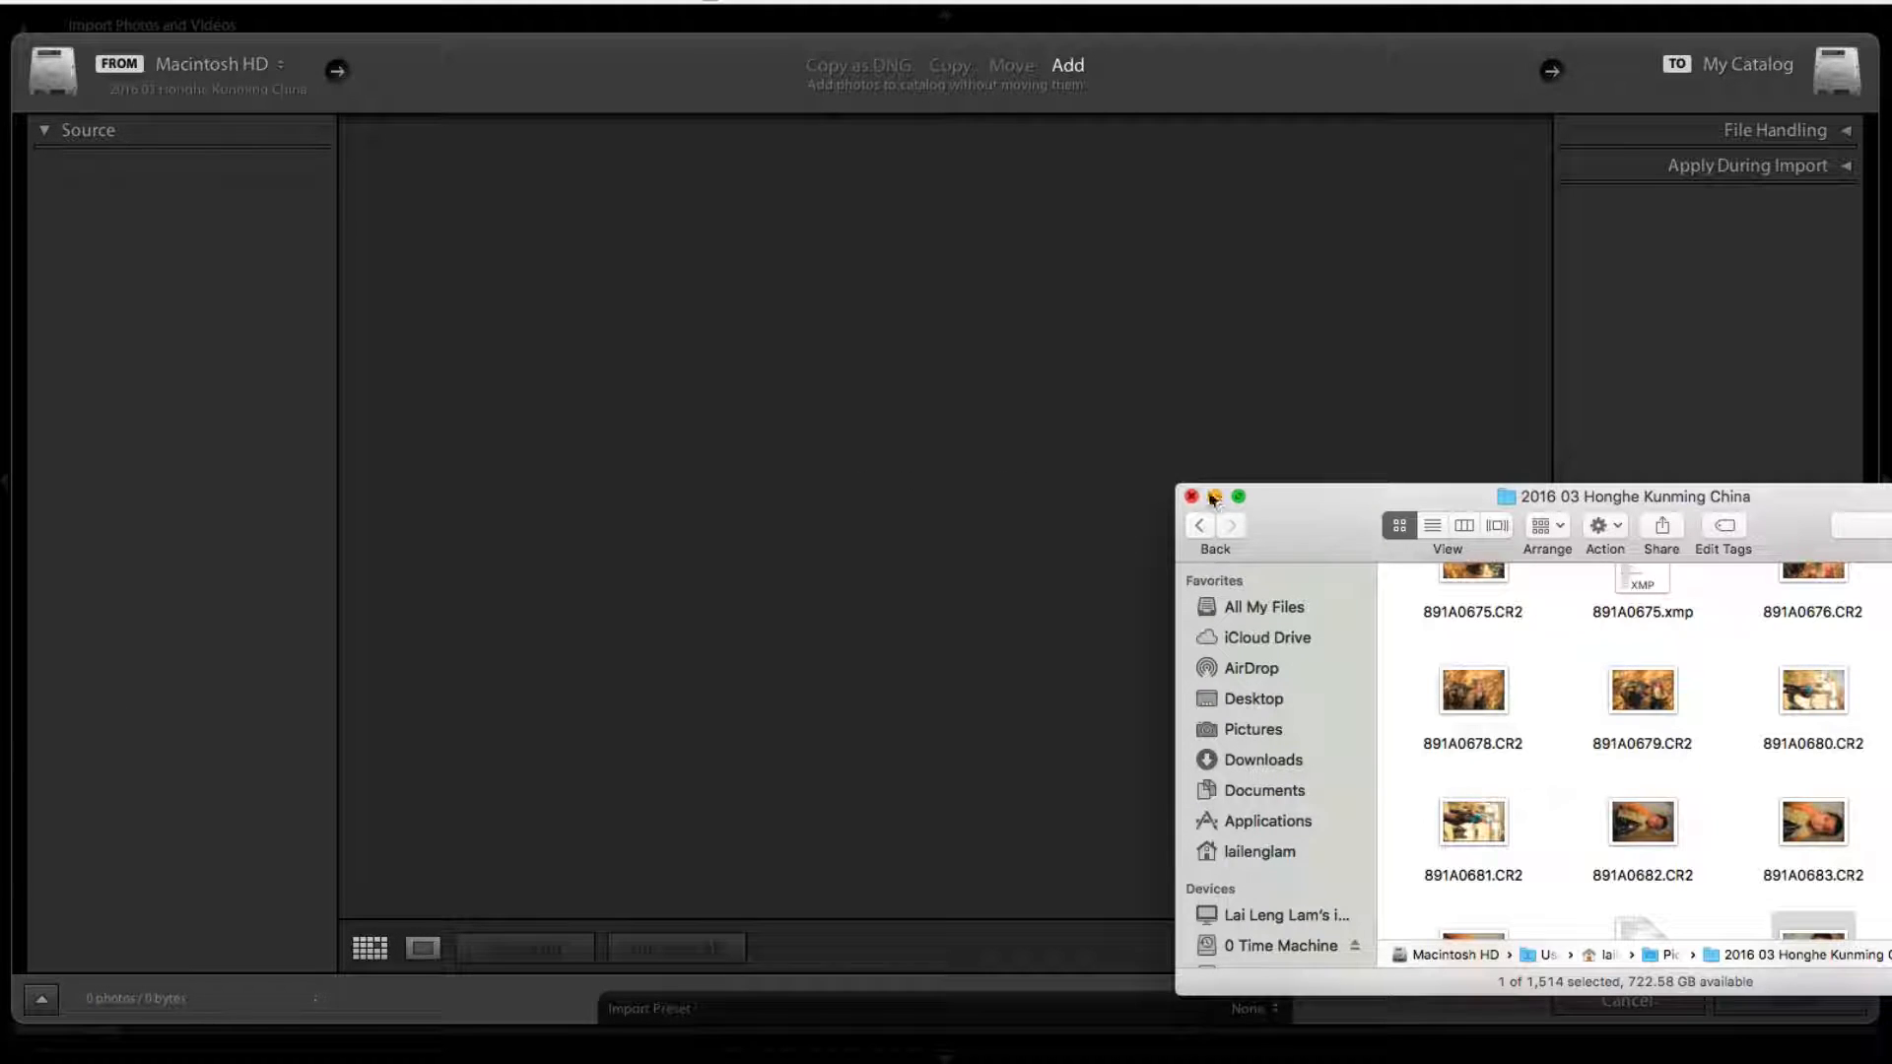
{"action": "left_click", "coordinate": [1214, 496]}
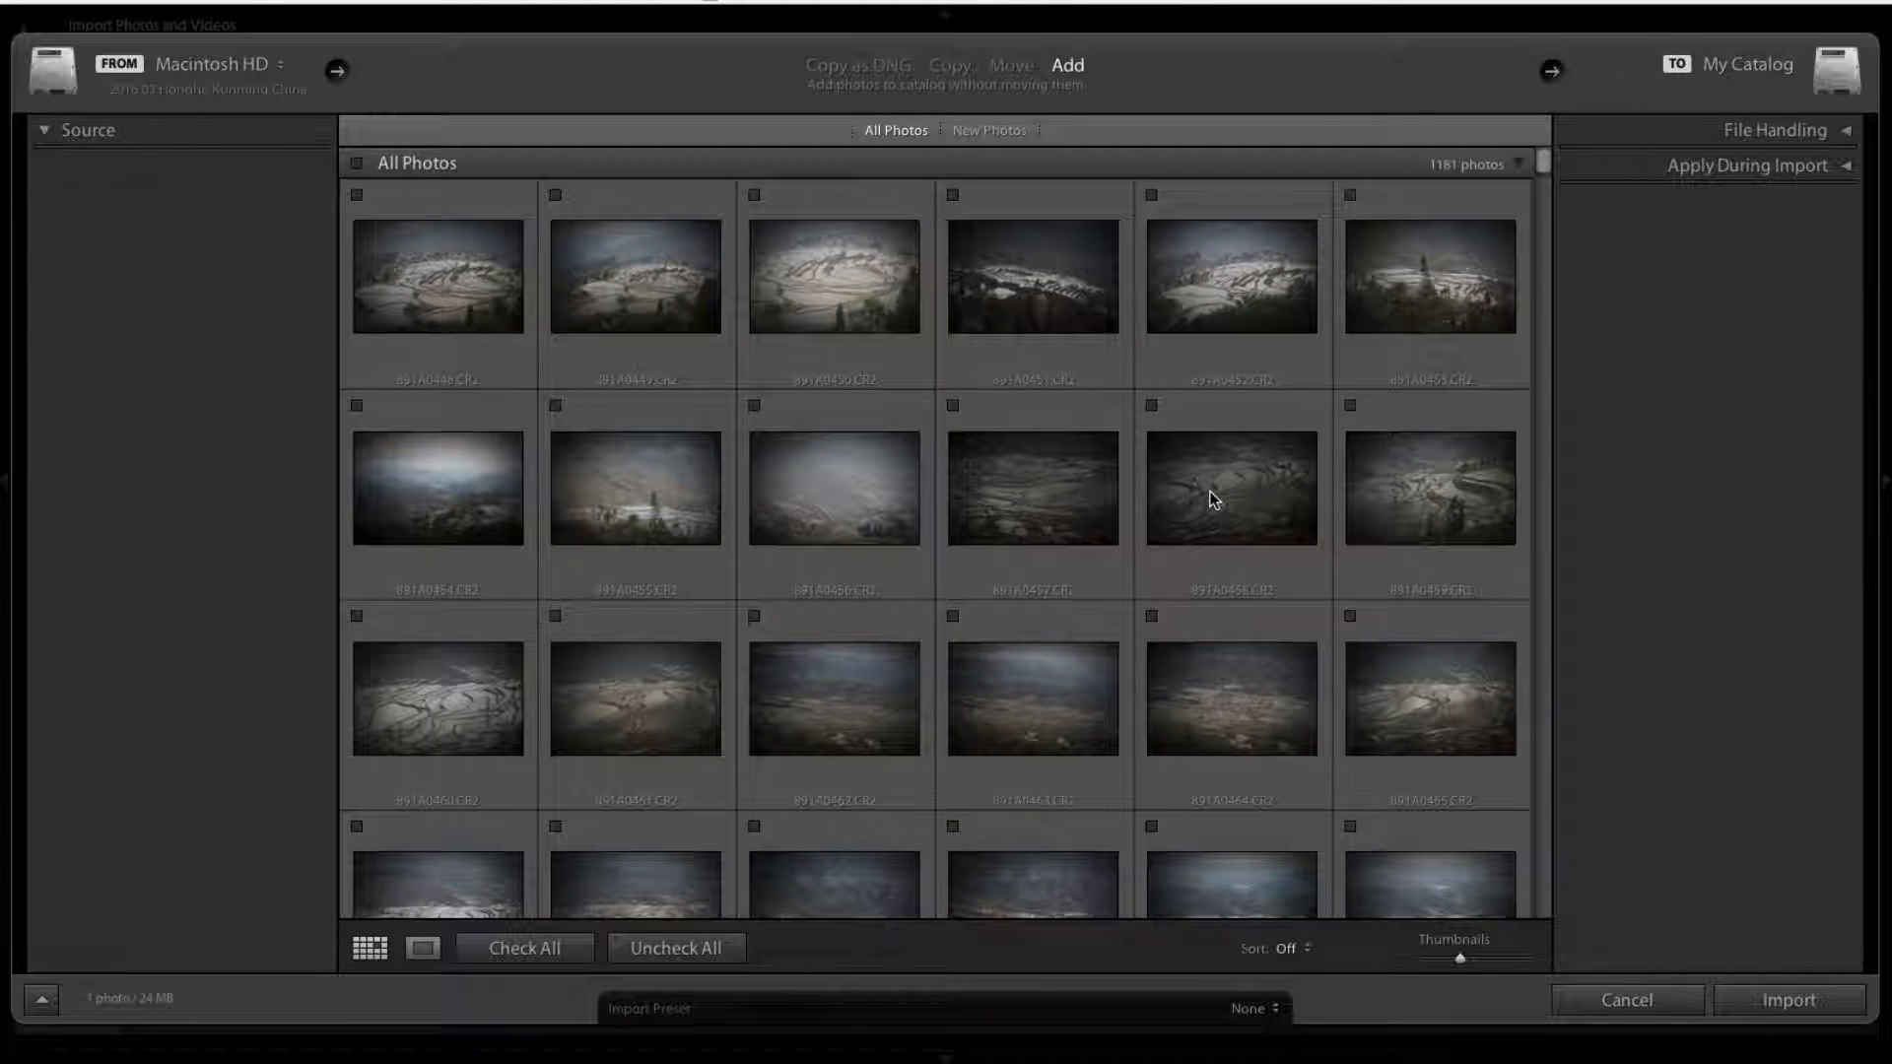
{"action": "scroll", "coordinate": [1209, 490], "scroll_direction": "down", "scroll_amount": 10}
{"action": "scroll", "coordinate": [1209, 490], "scroll_direction": "down", "scroll_amount": 15}
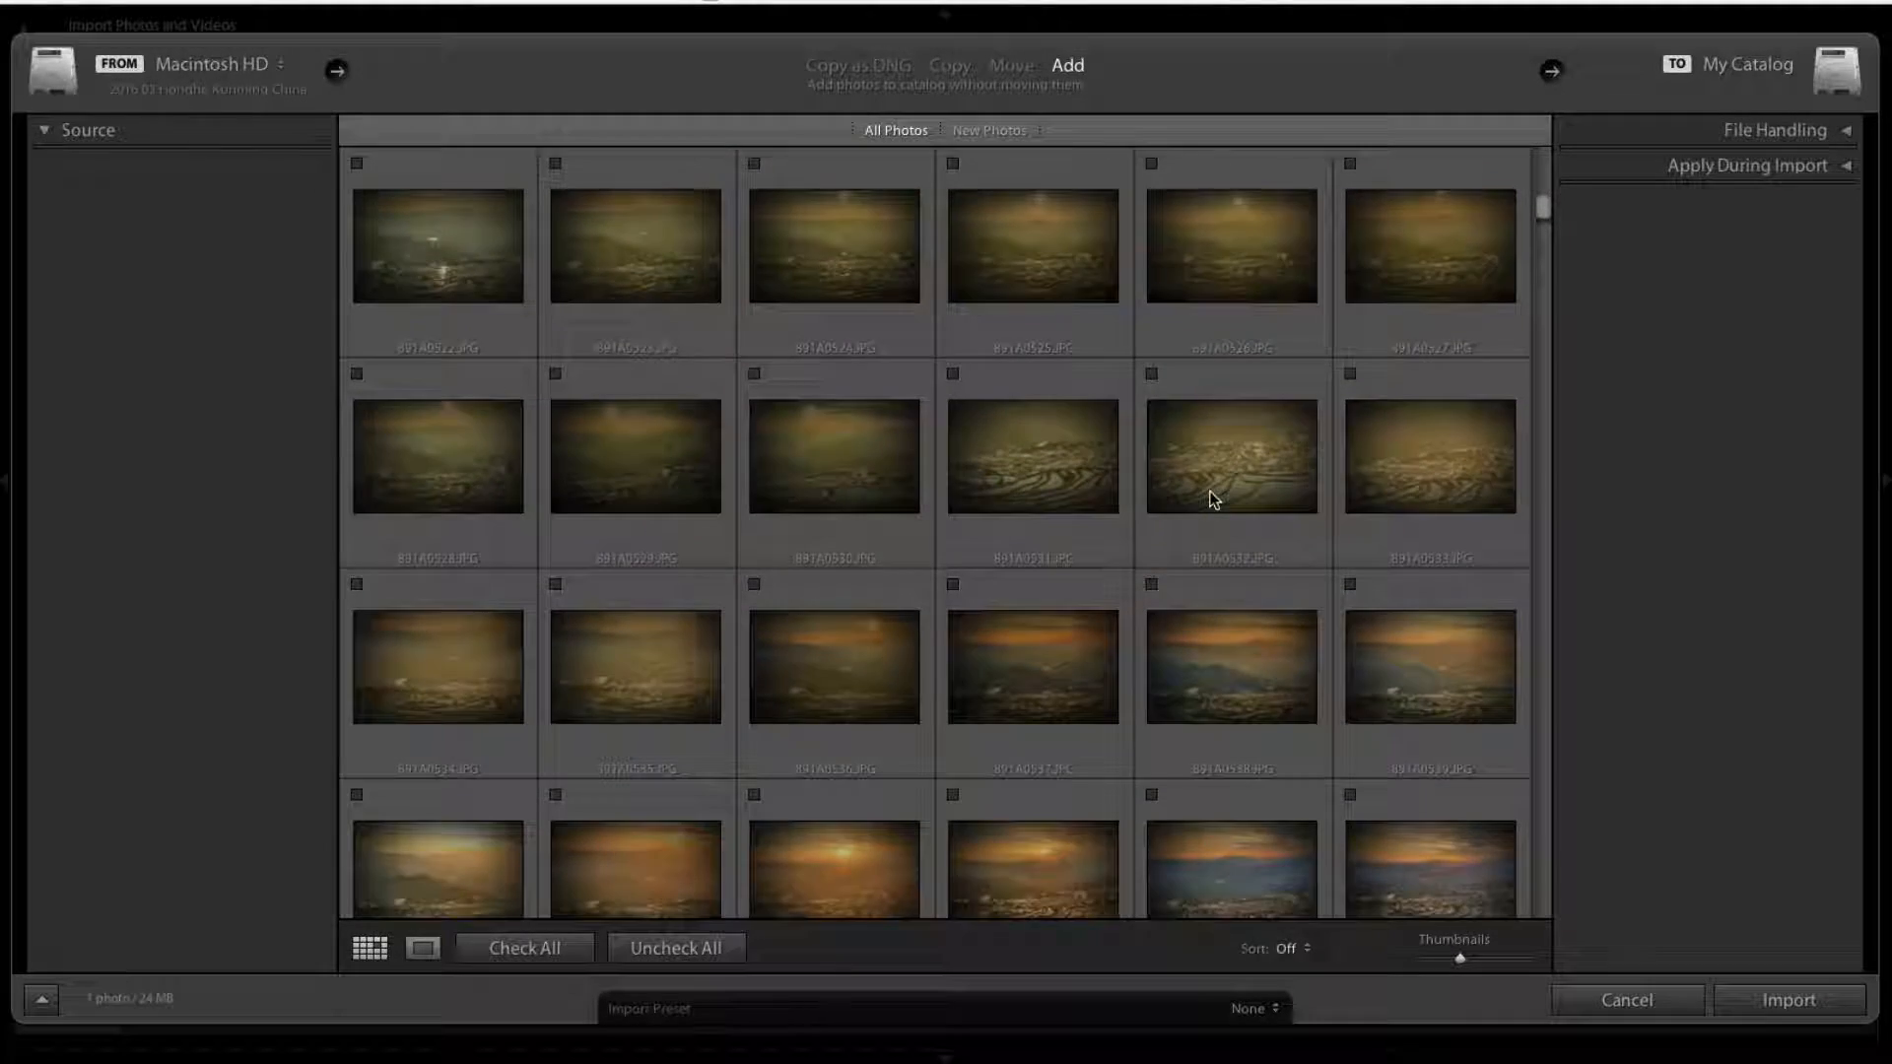
{"action": "scroll", "coordinate": [1213, 498], "scroll_direction": "down", "scroll_amount": 10}
{"action": "scroll", "coordinate": [1212, 498], "scroll_direction": "down", "scroll_amount": 12}
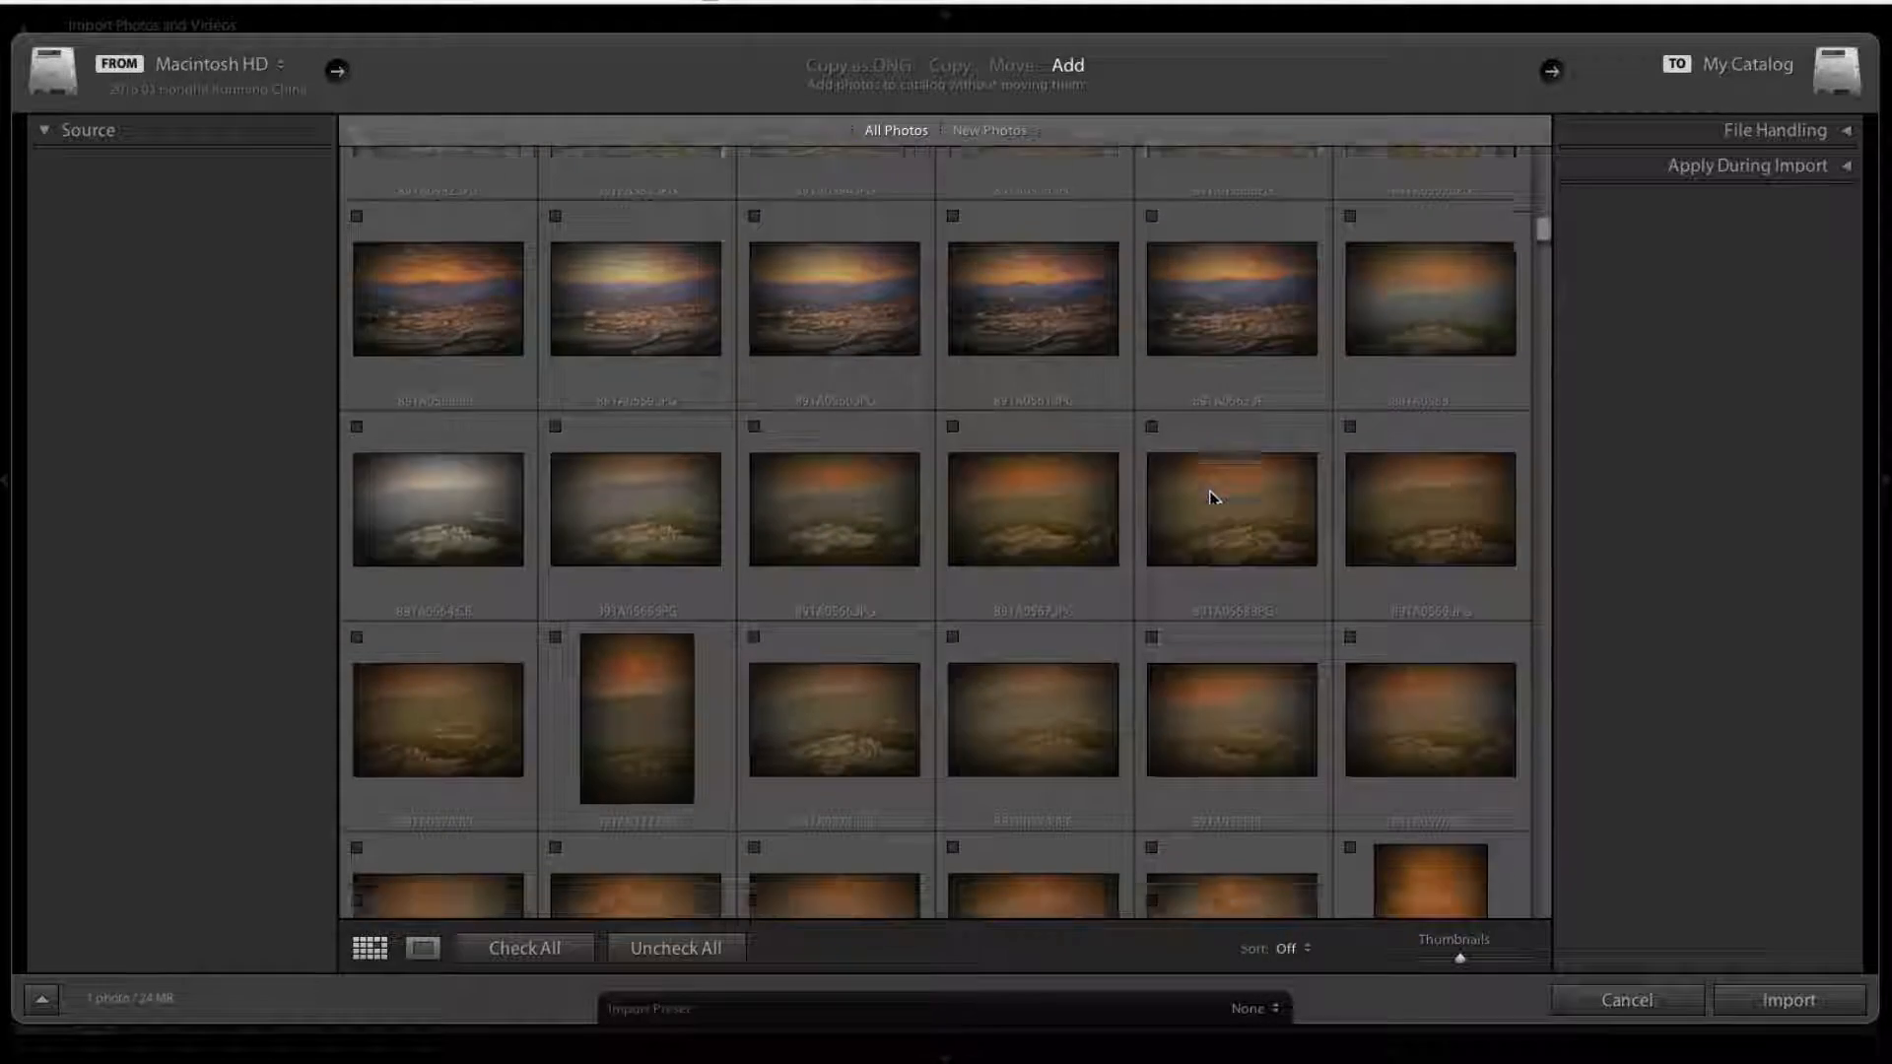
{"action": "scroll", "coordinate": [1212, 497], "scroll_direction": "down", "scroll_amount": 12}
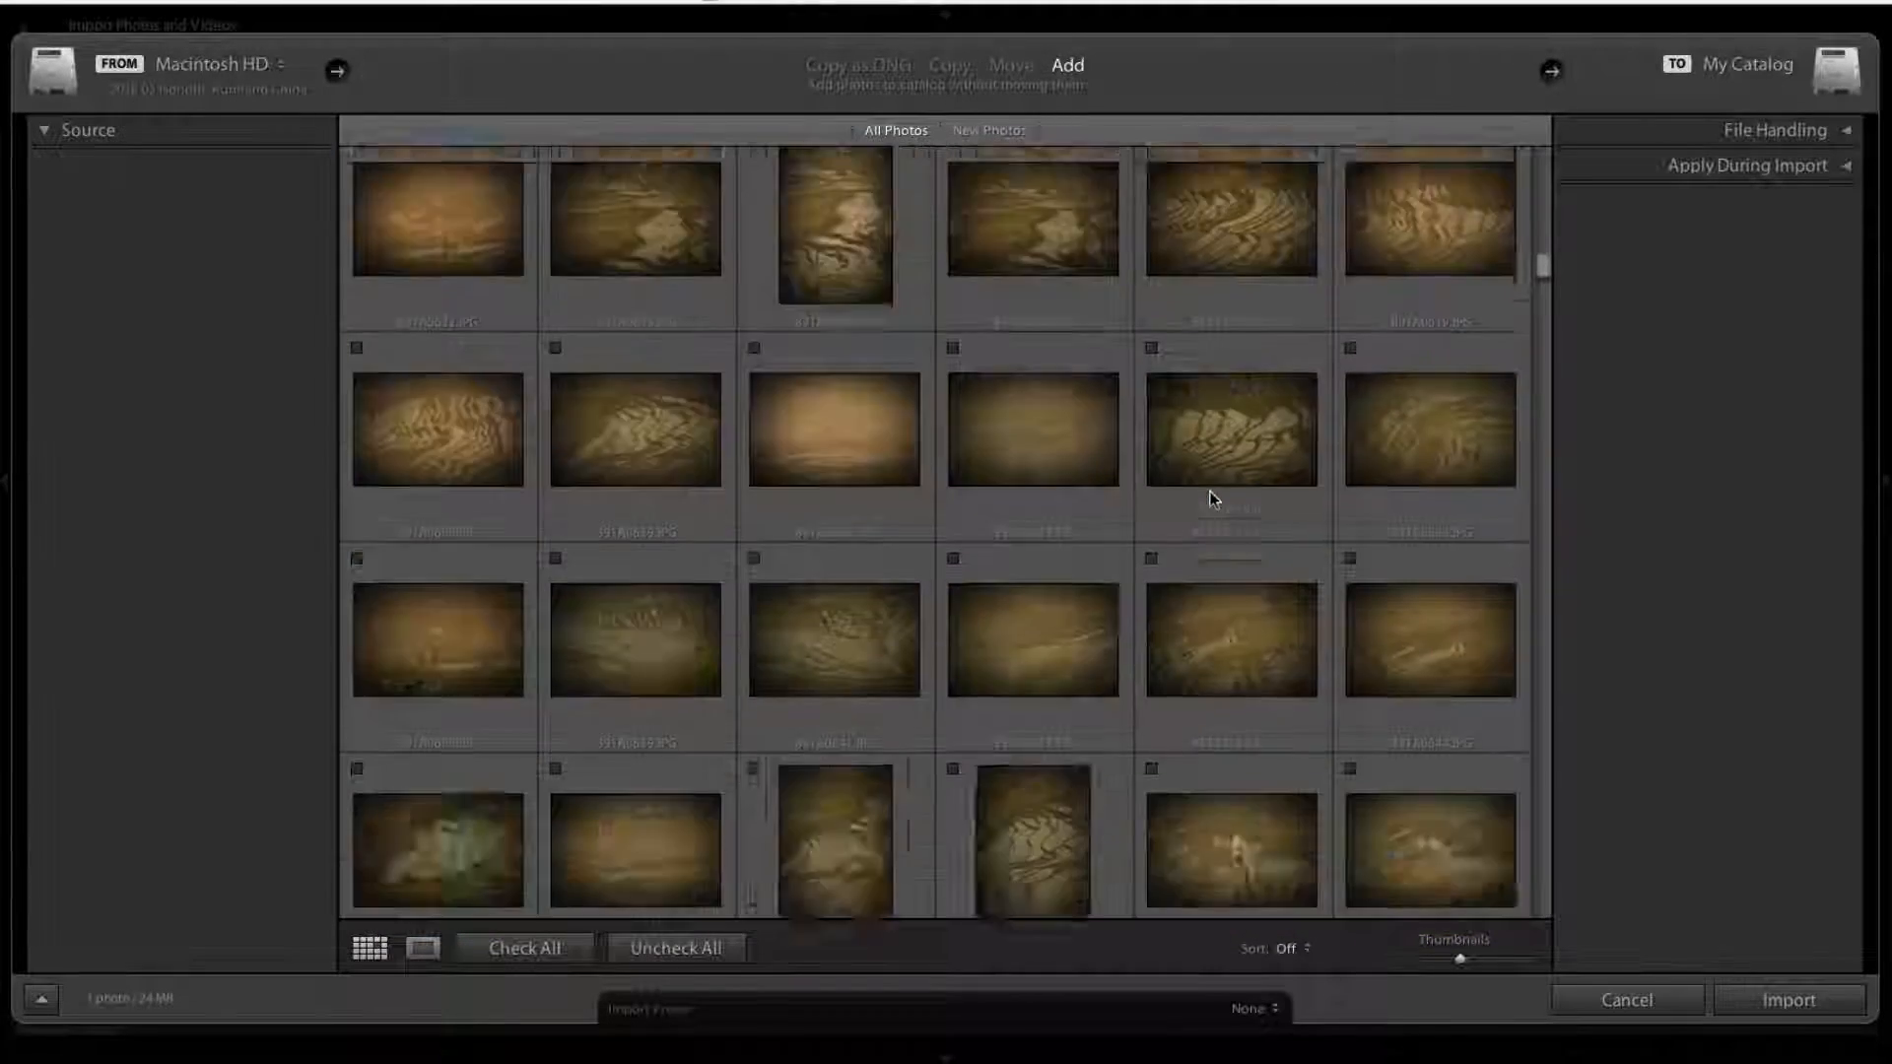
{"action": "scroll", "coordinate": [1210, 491], "scroll_direction": "down", "scroll_amount": 12}
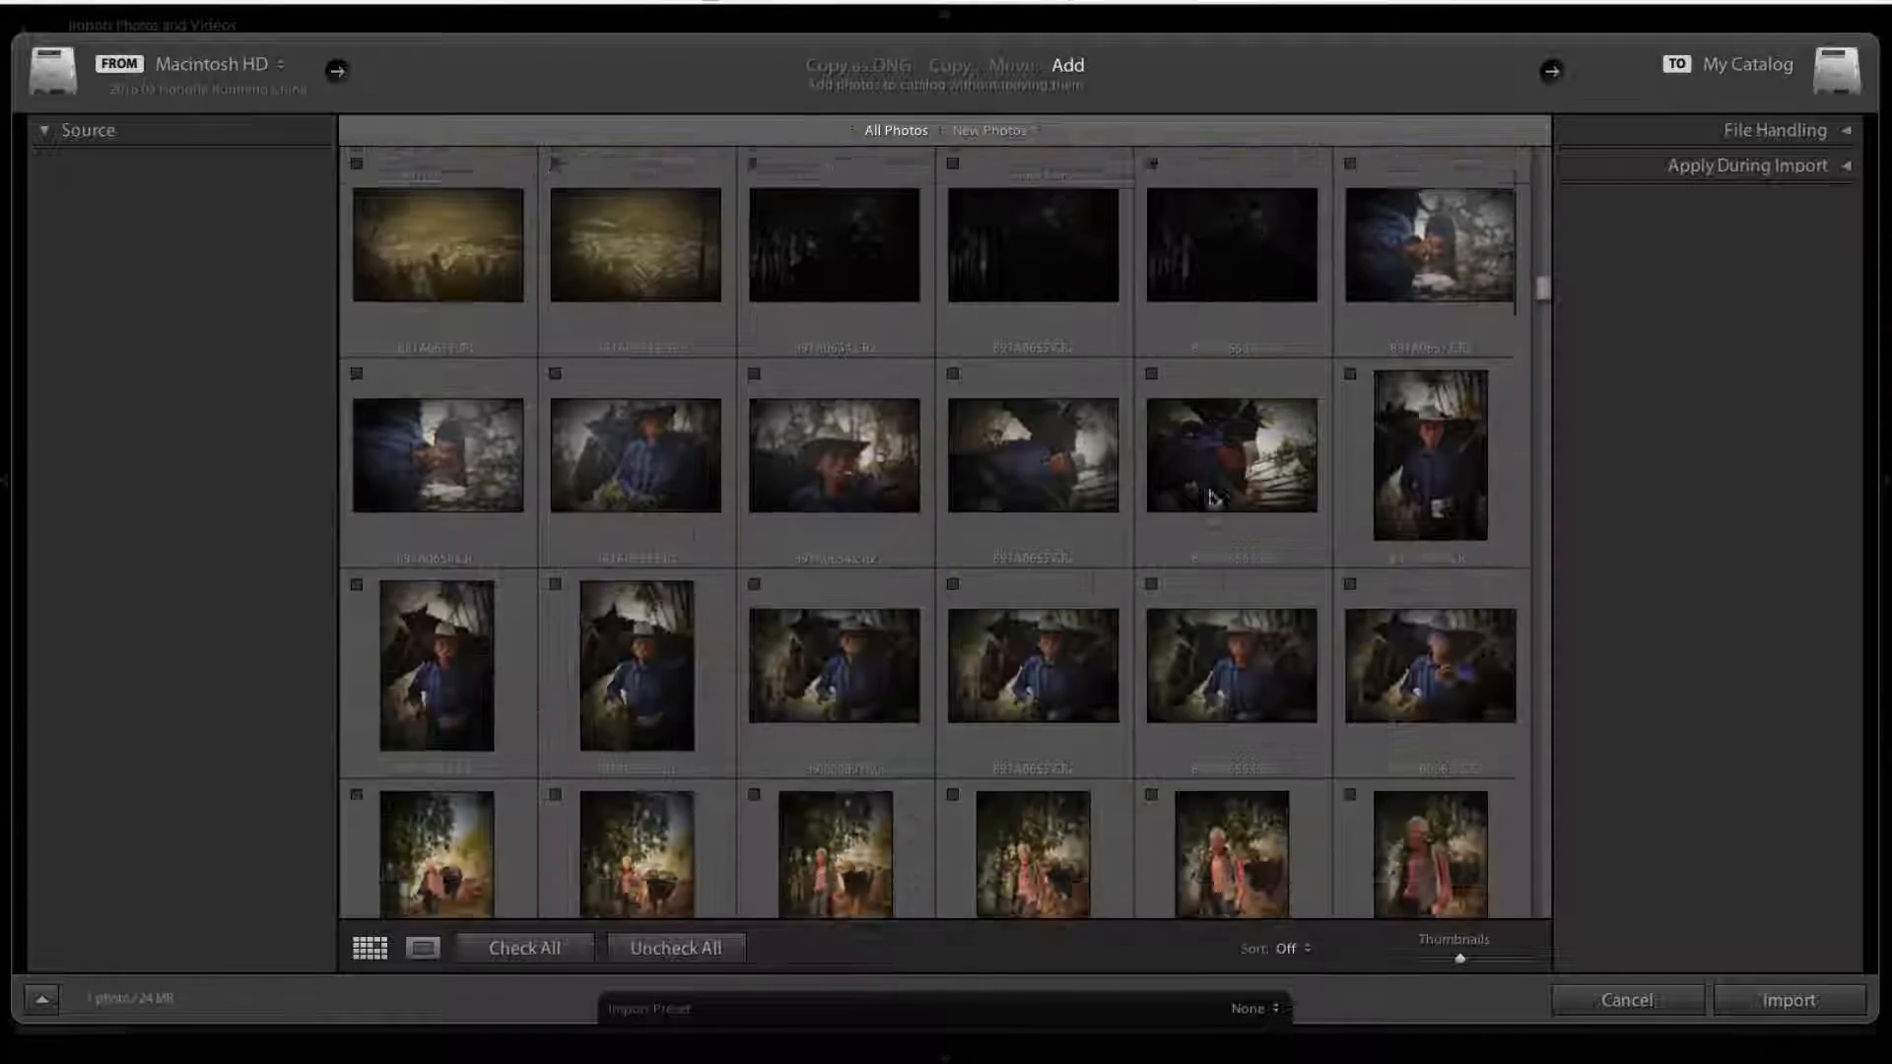
{"action": "scroll", "coordinate": [1209, 491], "scroll_direction": "down", "scroll_amount": 3}
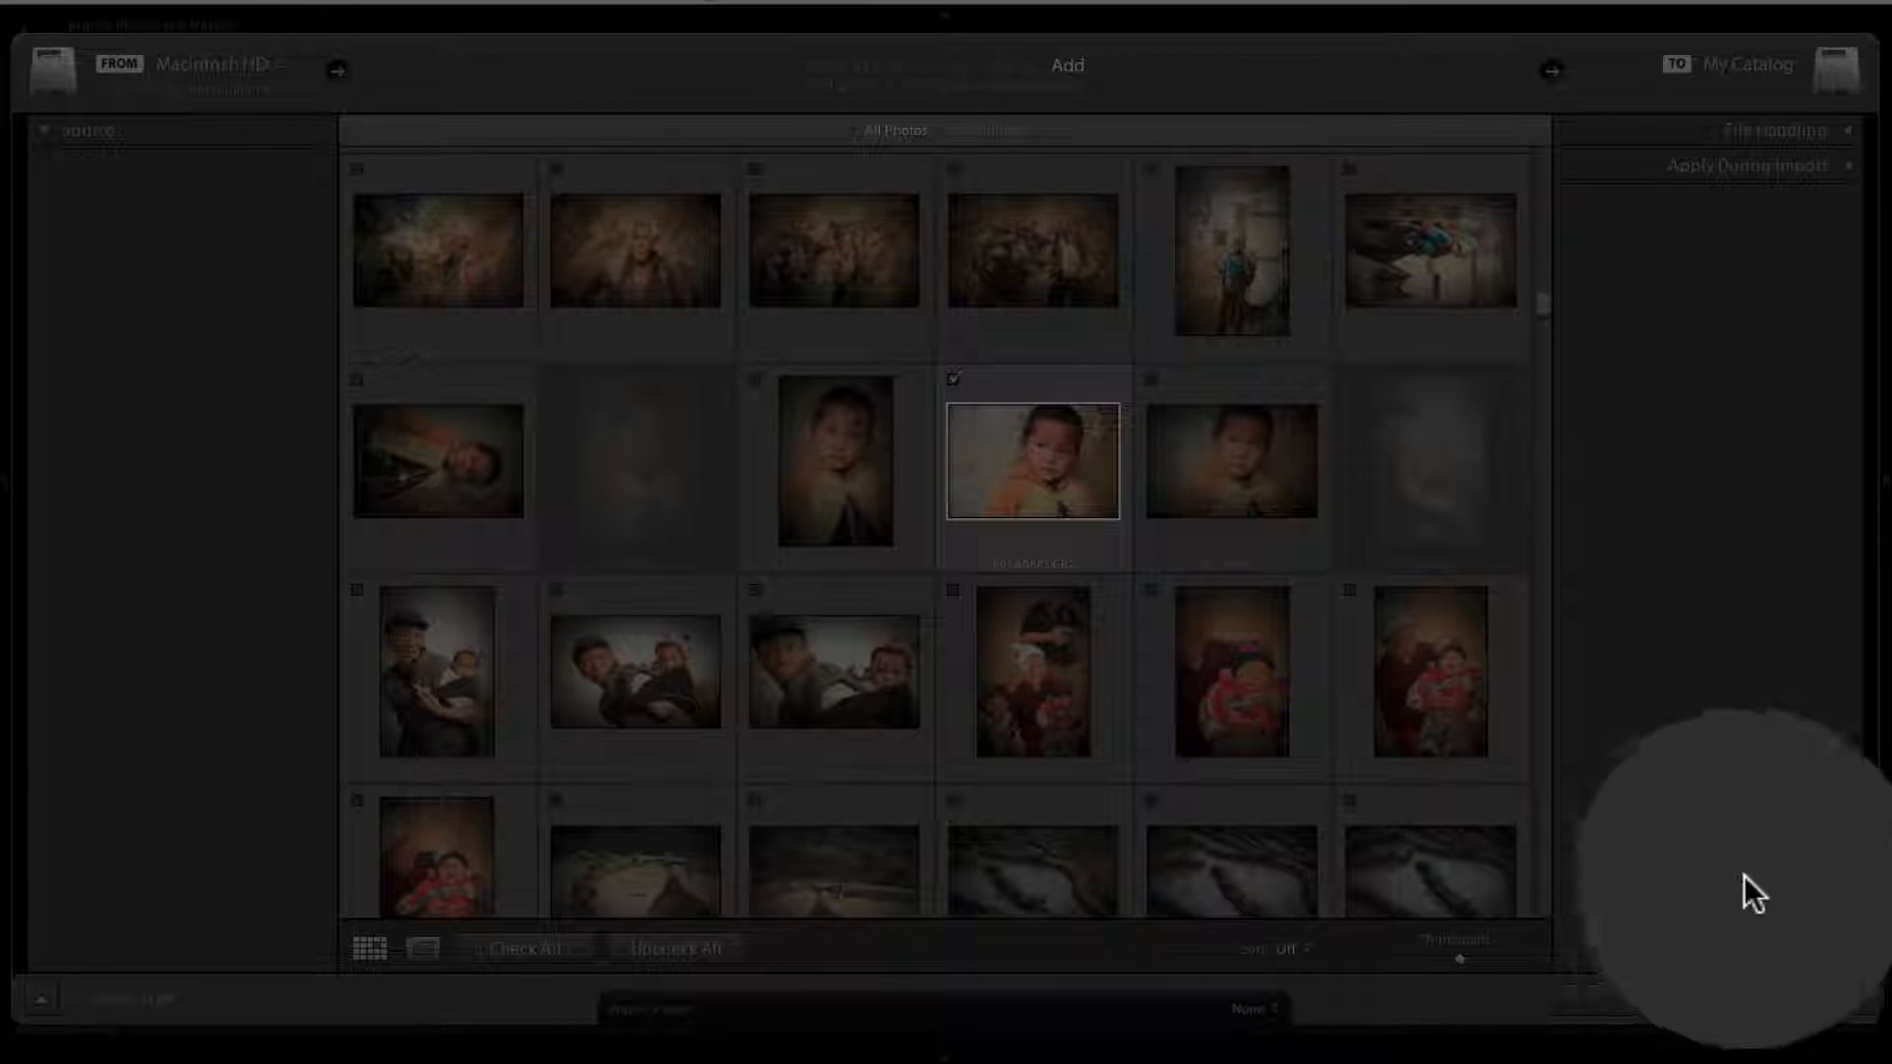
{"action": "left_click", "coordinate": [1788, 1003]}
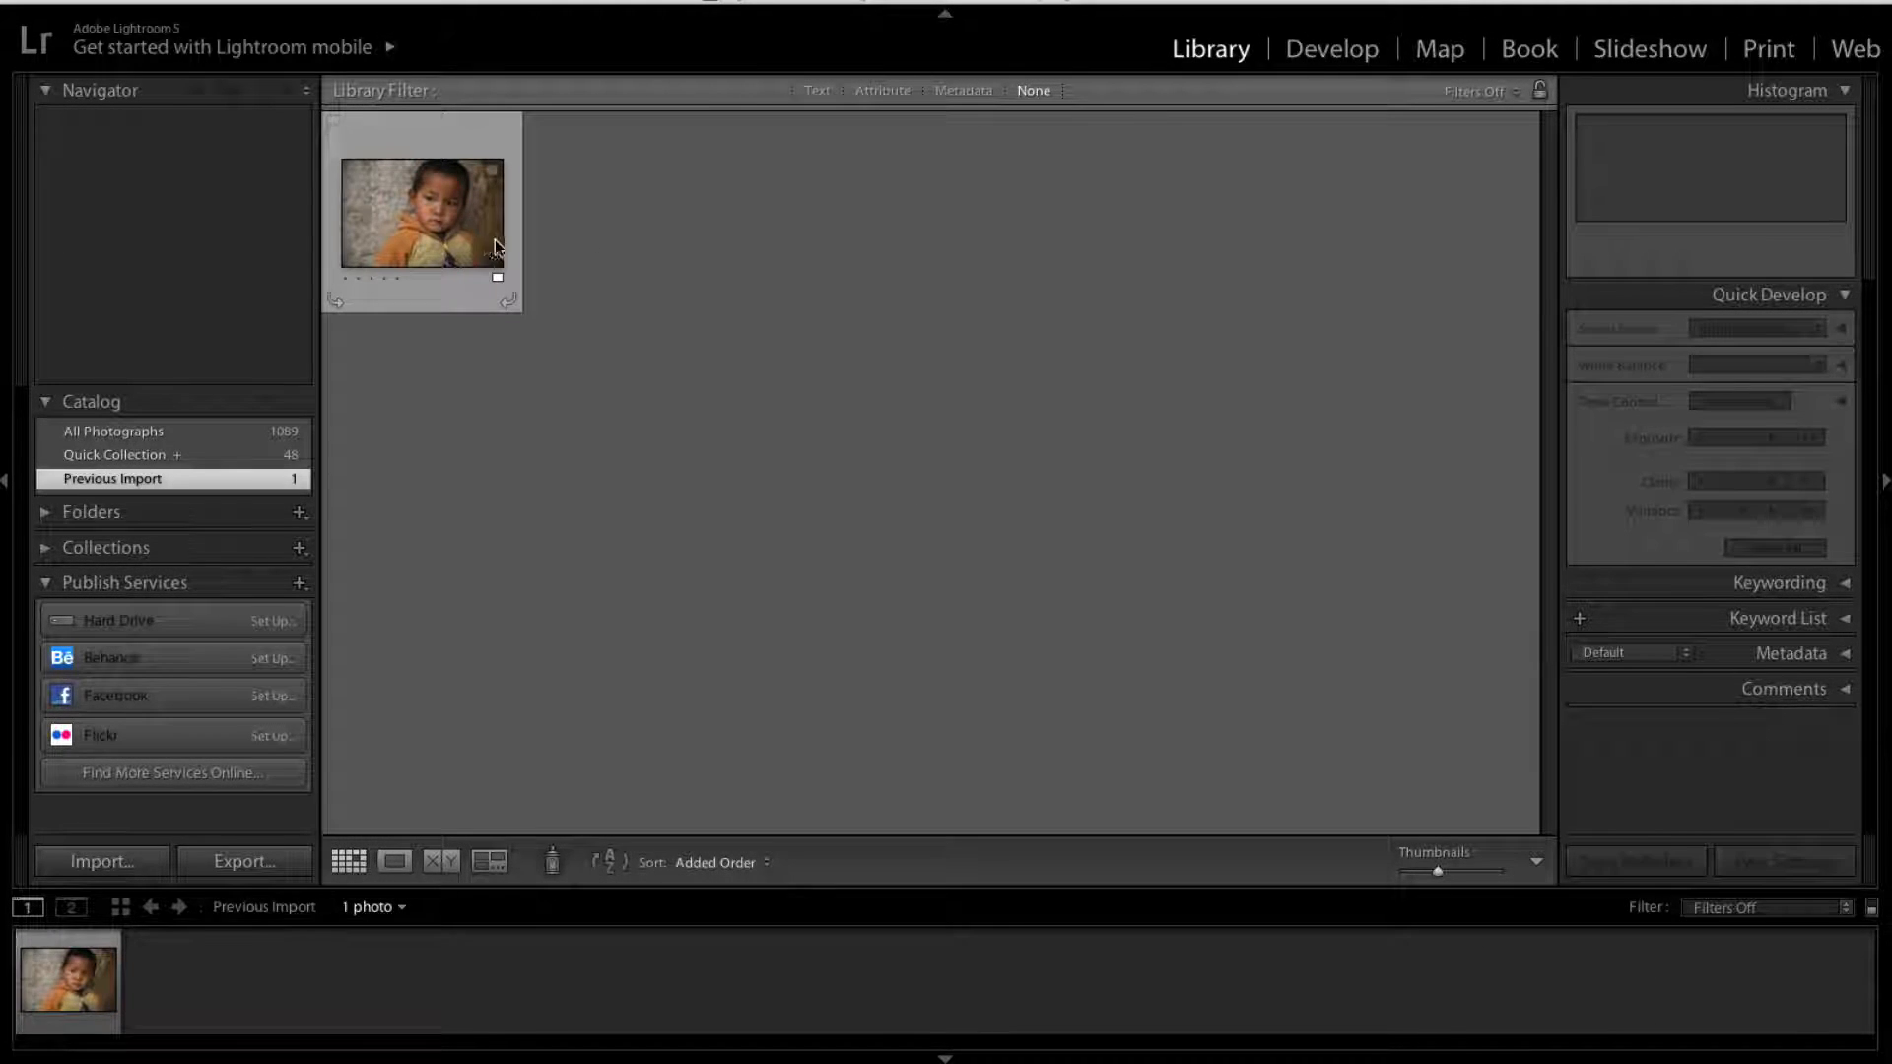
Open the imported portrait in the Develop module at its Basic adjustments.
{"action": "left_click", "coordinate": [435, 220]}
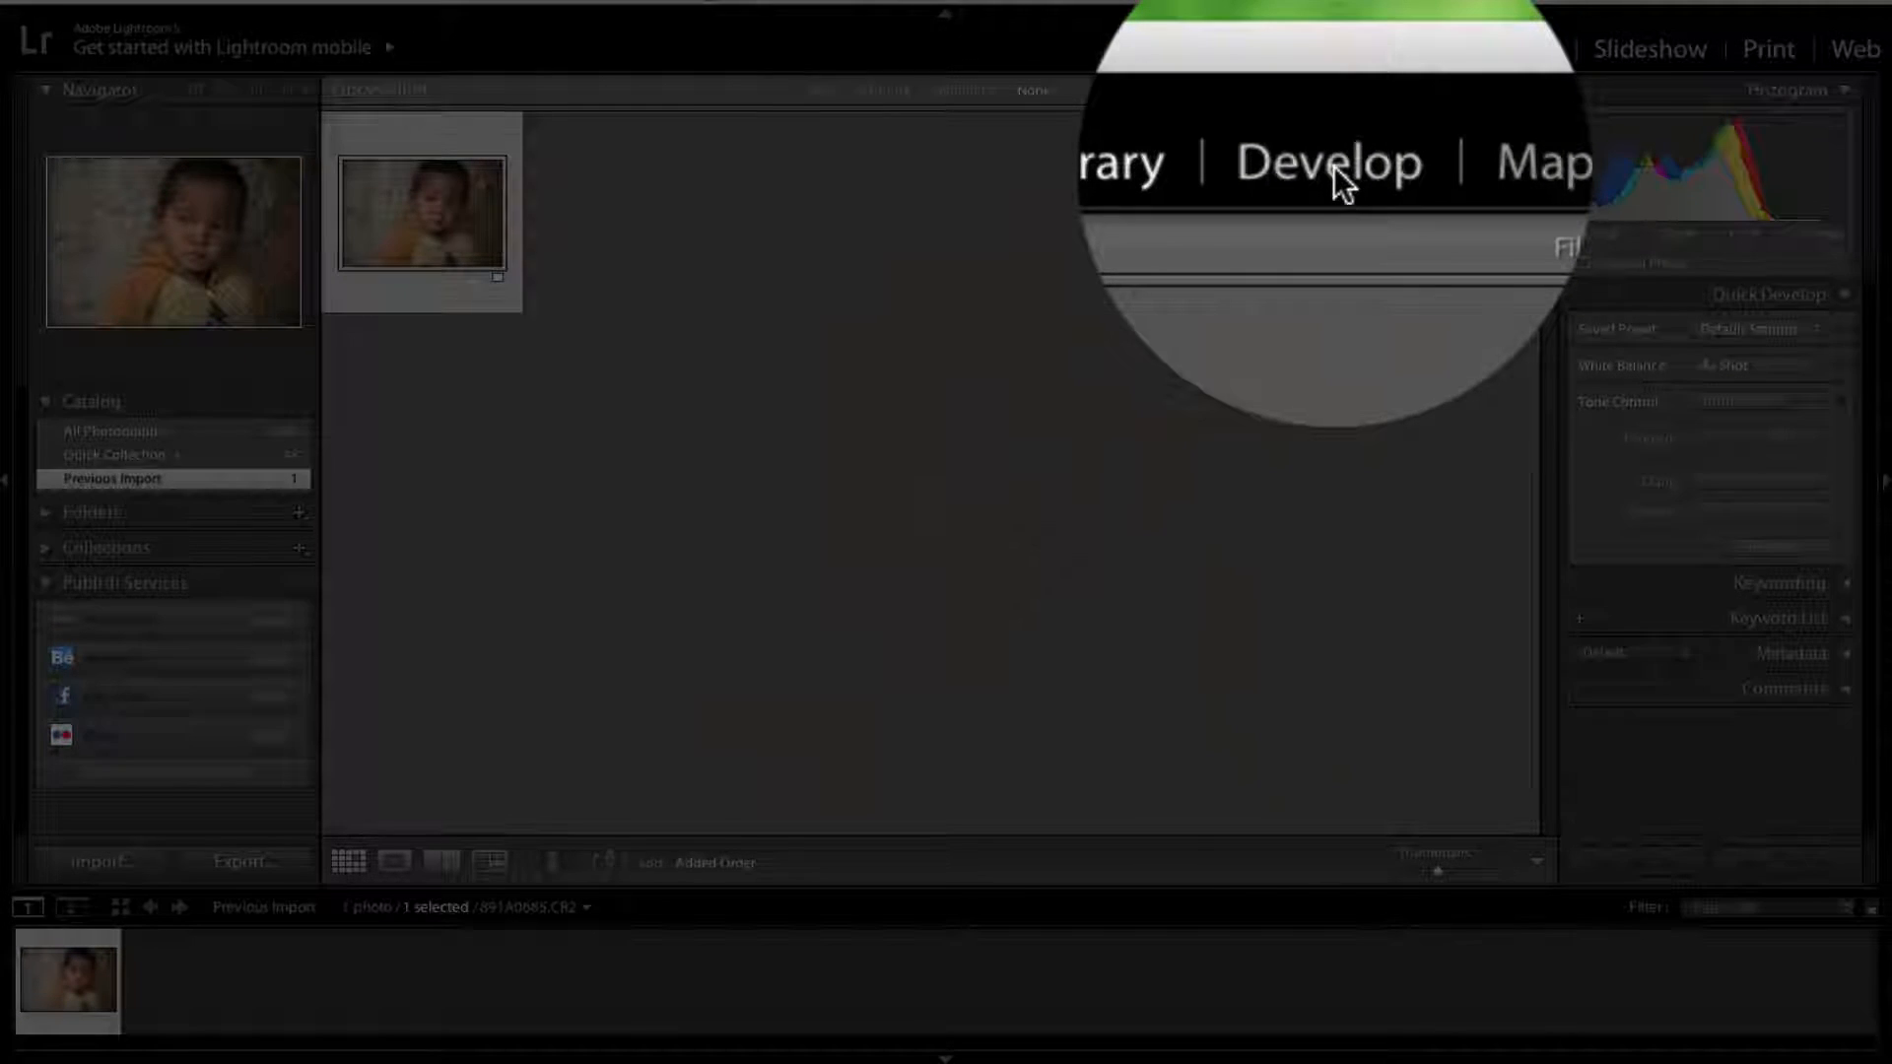
{"action": "left_click", "coordinate": [1342, 182]}
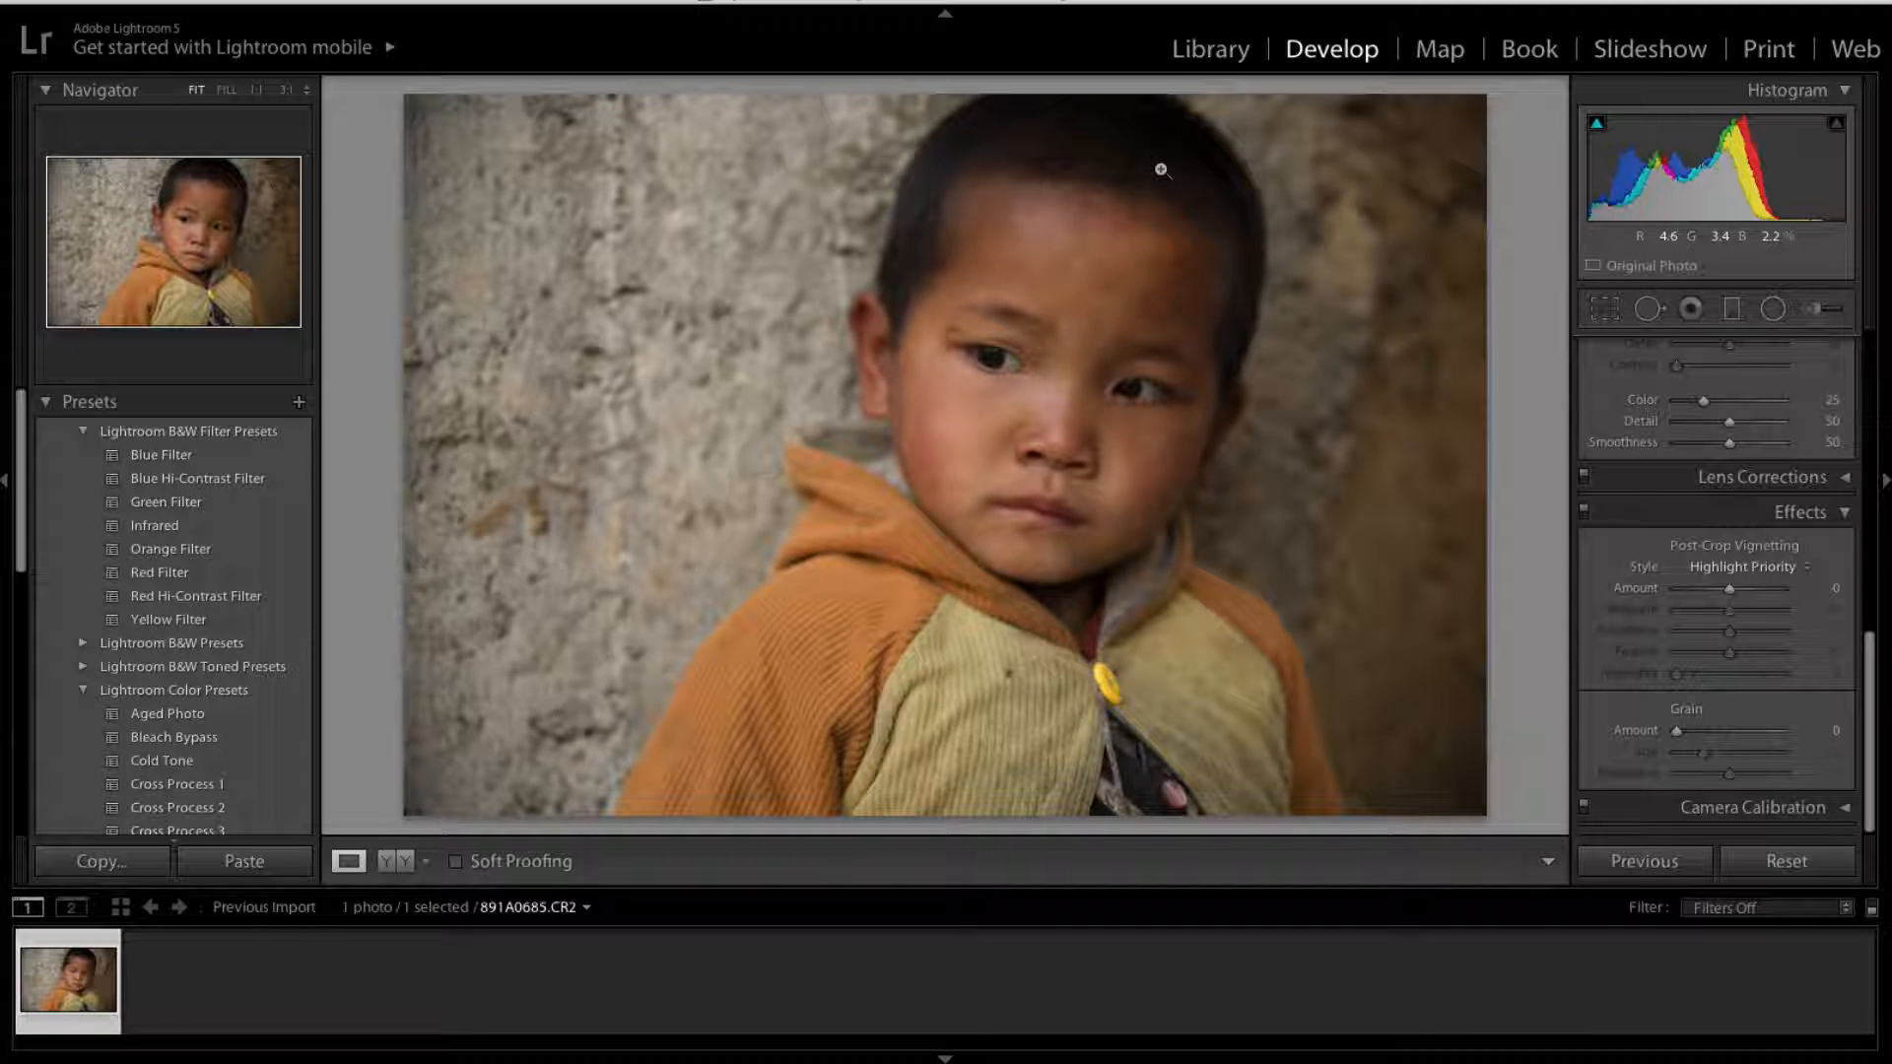
{"action": "left_click_drag", "start_coordinate": [1870, 640], "coordinate": [1844, 332]}
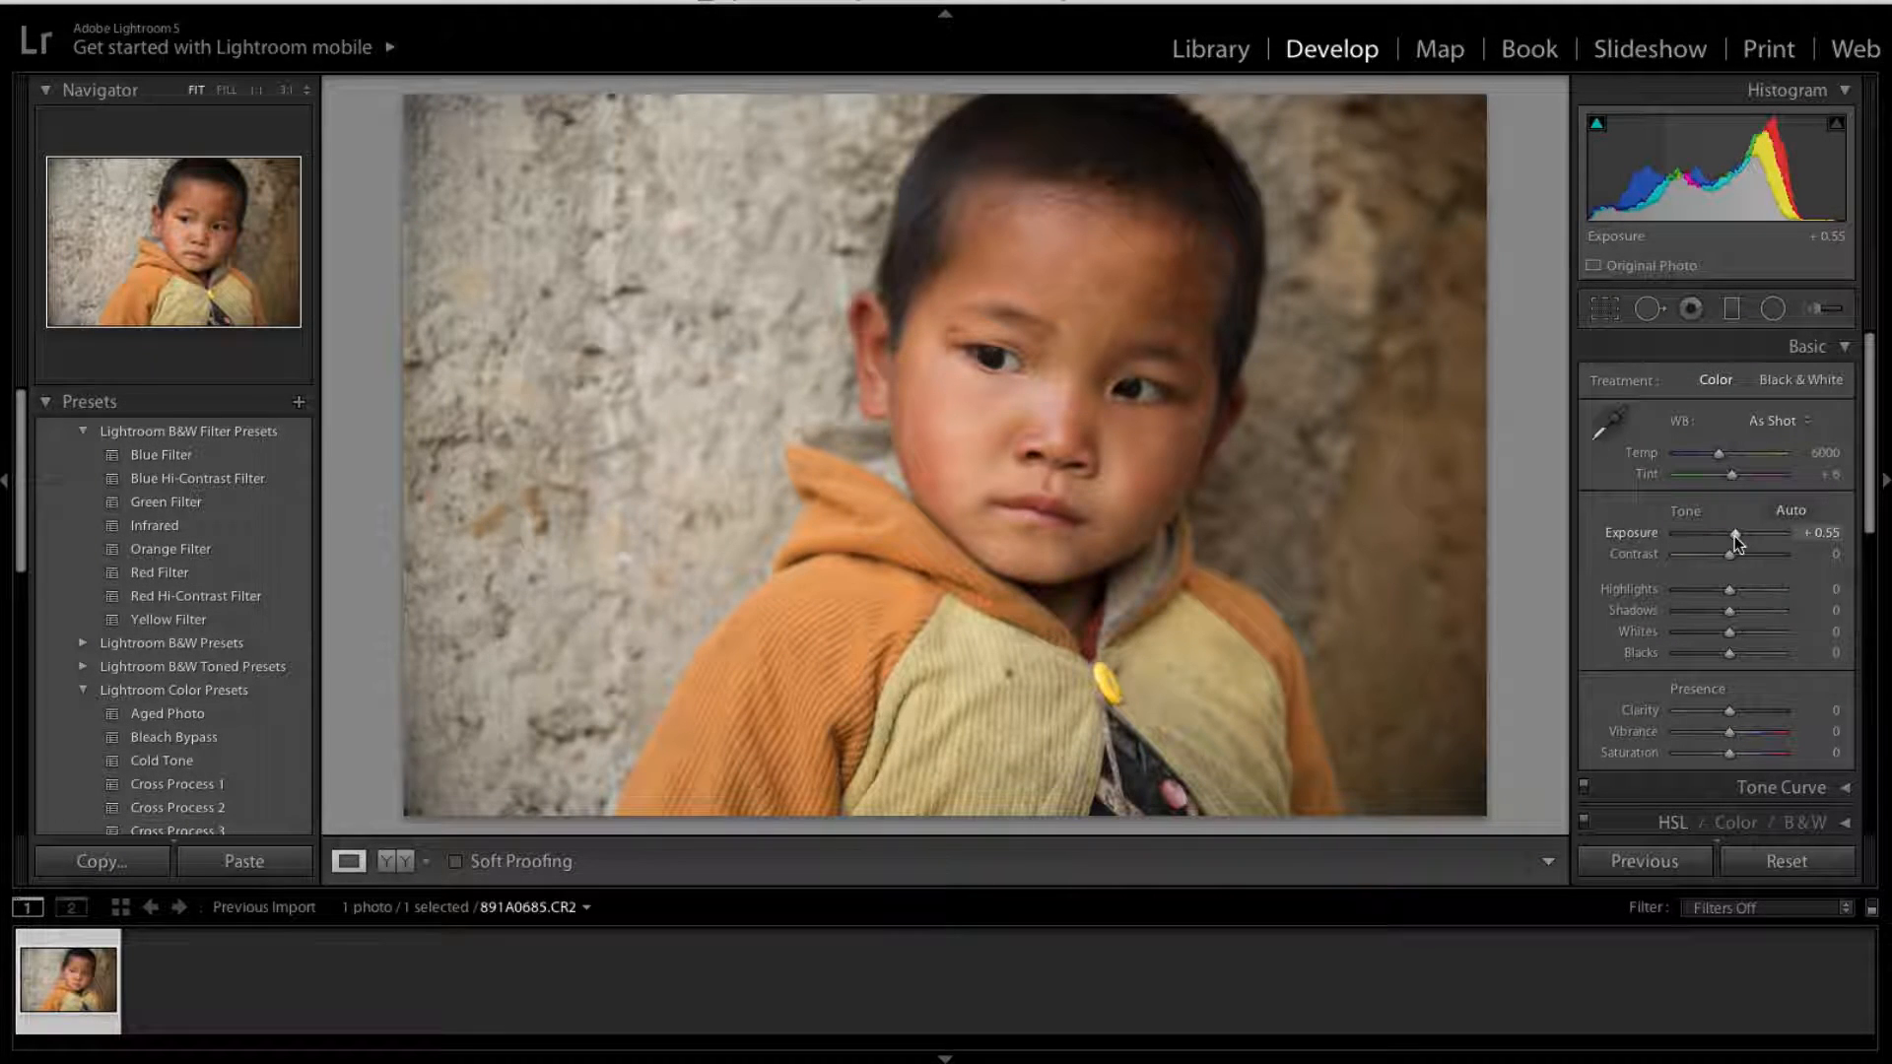
Set the portrait's Exposure to +0.80 and its Contrast to +18.
{"action": "left_click_drag", "start_coordinate": [1734, 535], "coordinate": [1738, 534]}
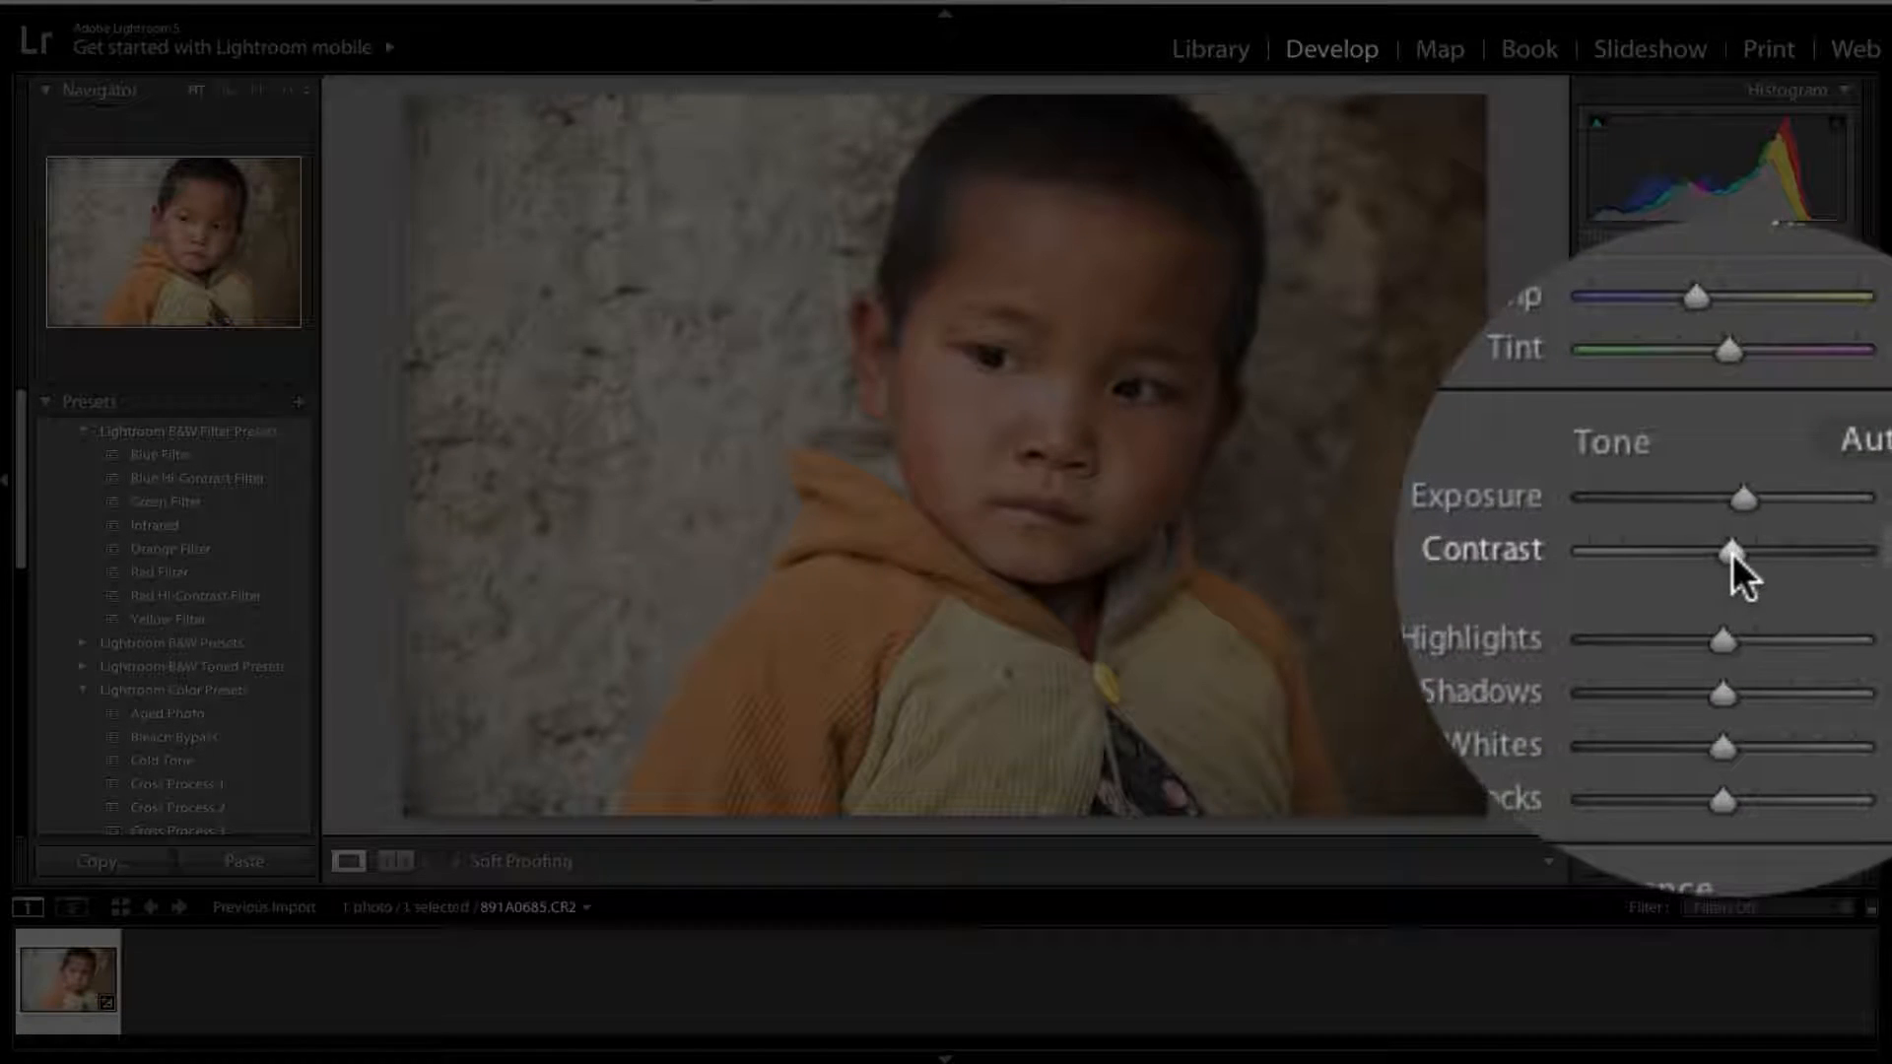
{"action": "left_click_drag", "start_coordinate": [1736, 554], "coordinate": [1739, 554]}
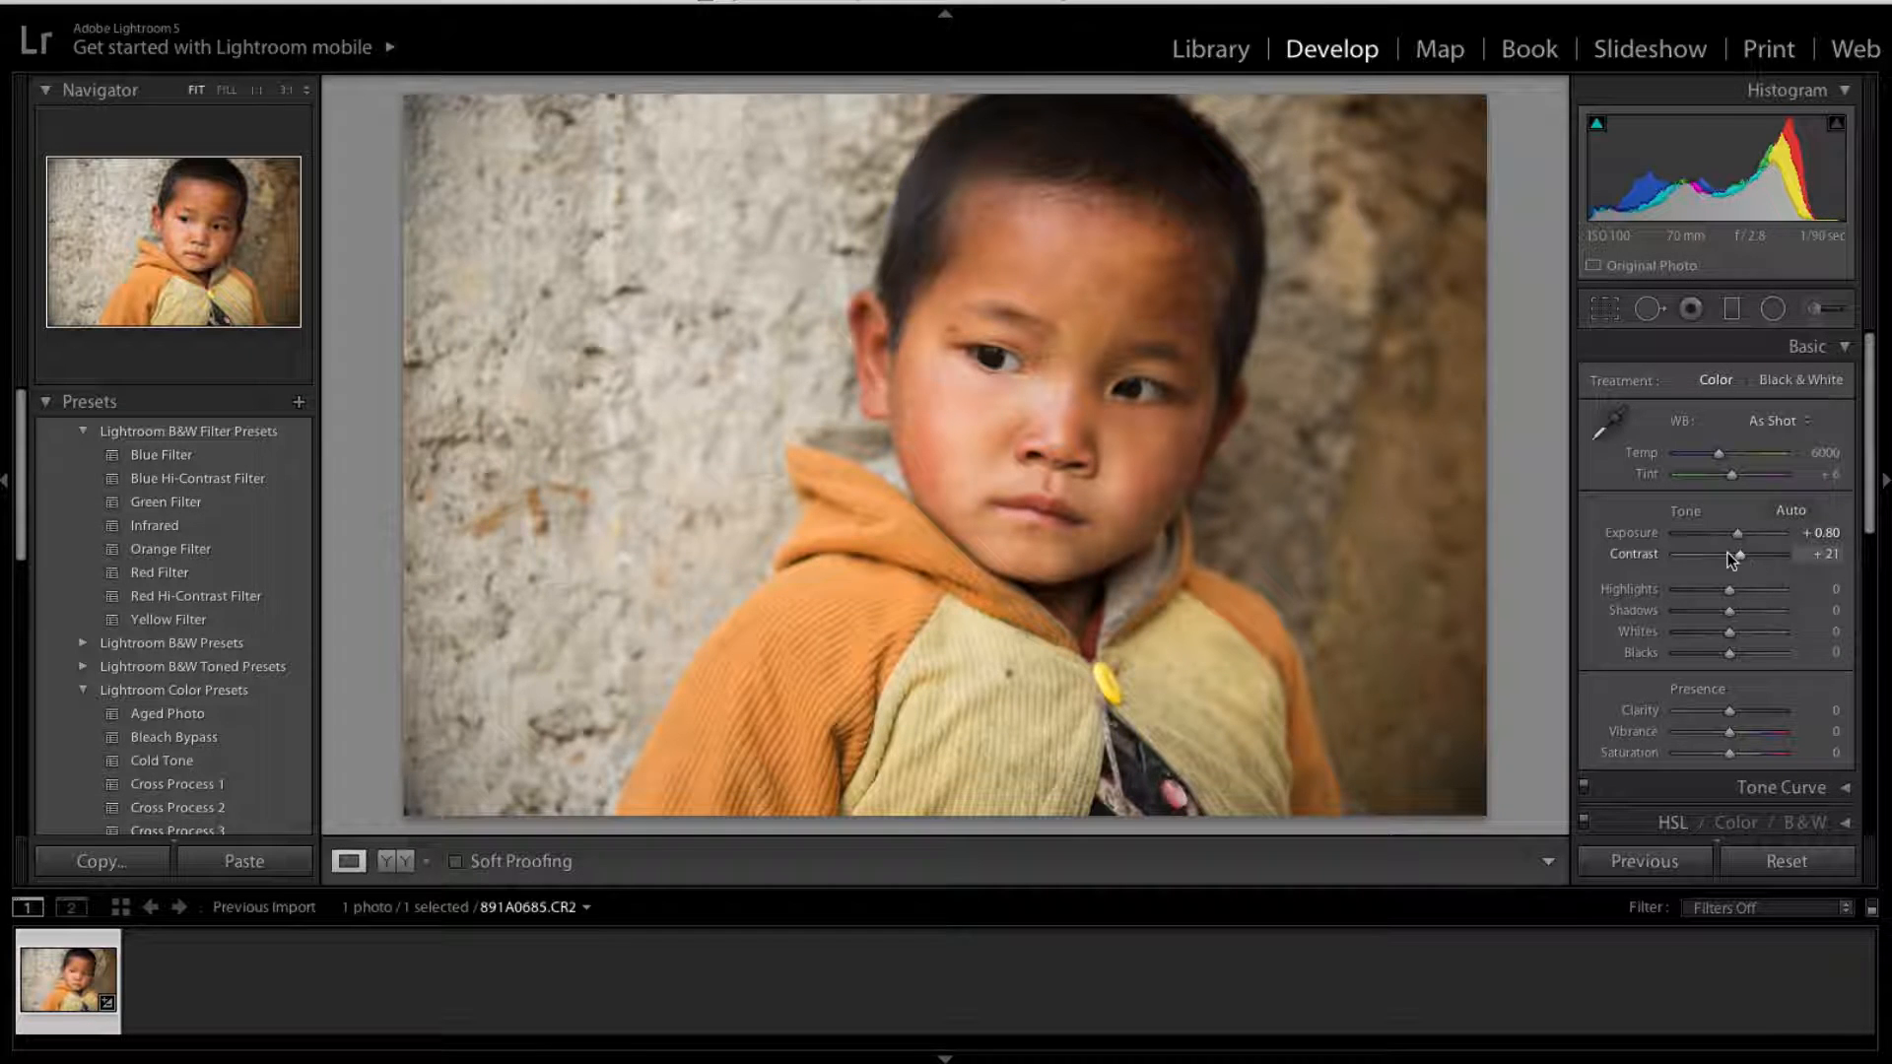
{"action": "left_click_drag", "start_coordinate": [1739, 552], "coordinate": [1738, 540]}
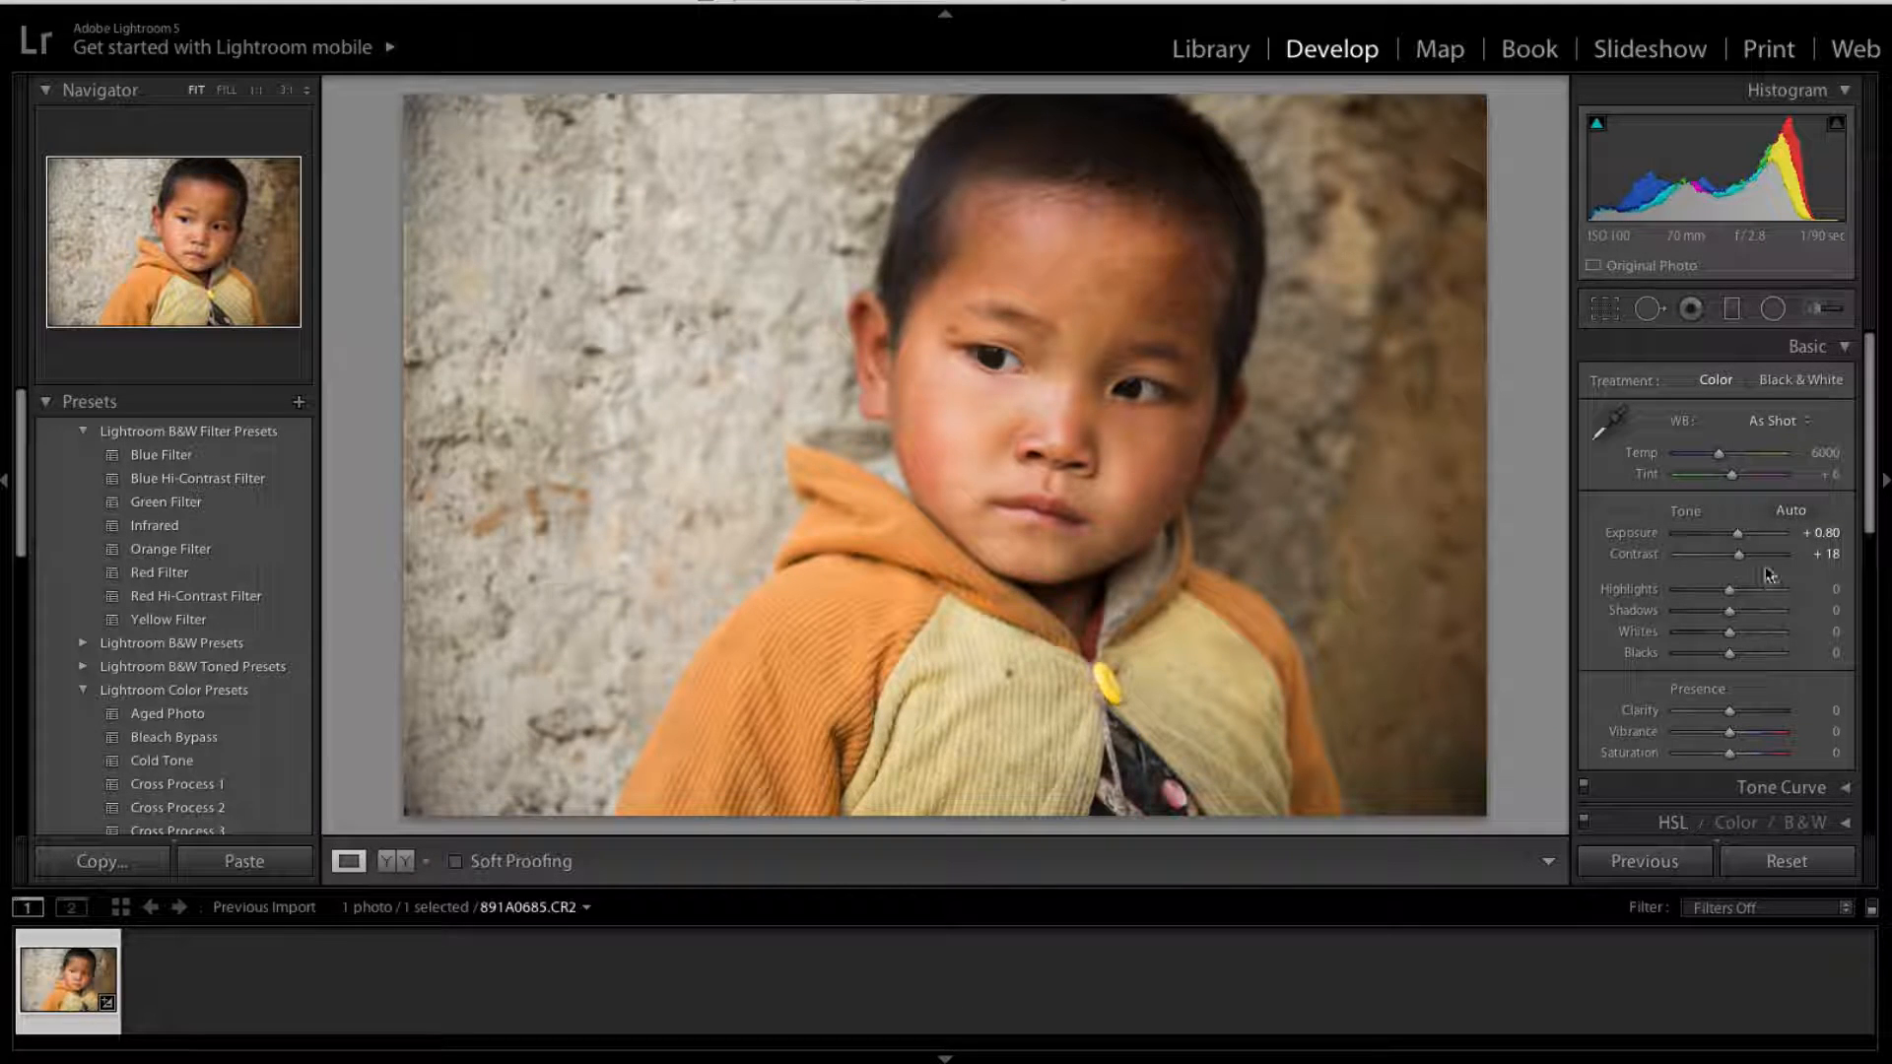
Raise the portrait's Highlights to +37.
{"action": "scroll", "coordinate": [1754, 582], "scroll_direction": "down", "scroll_amount": 5}
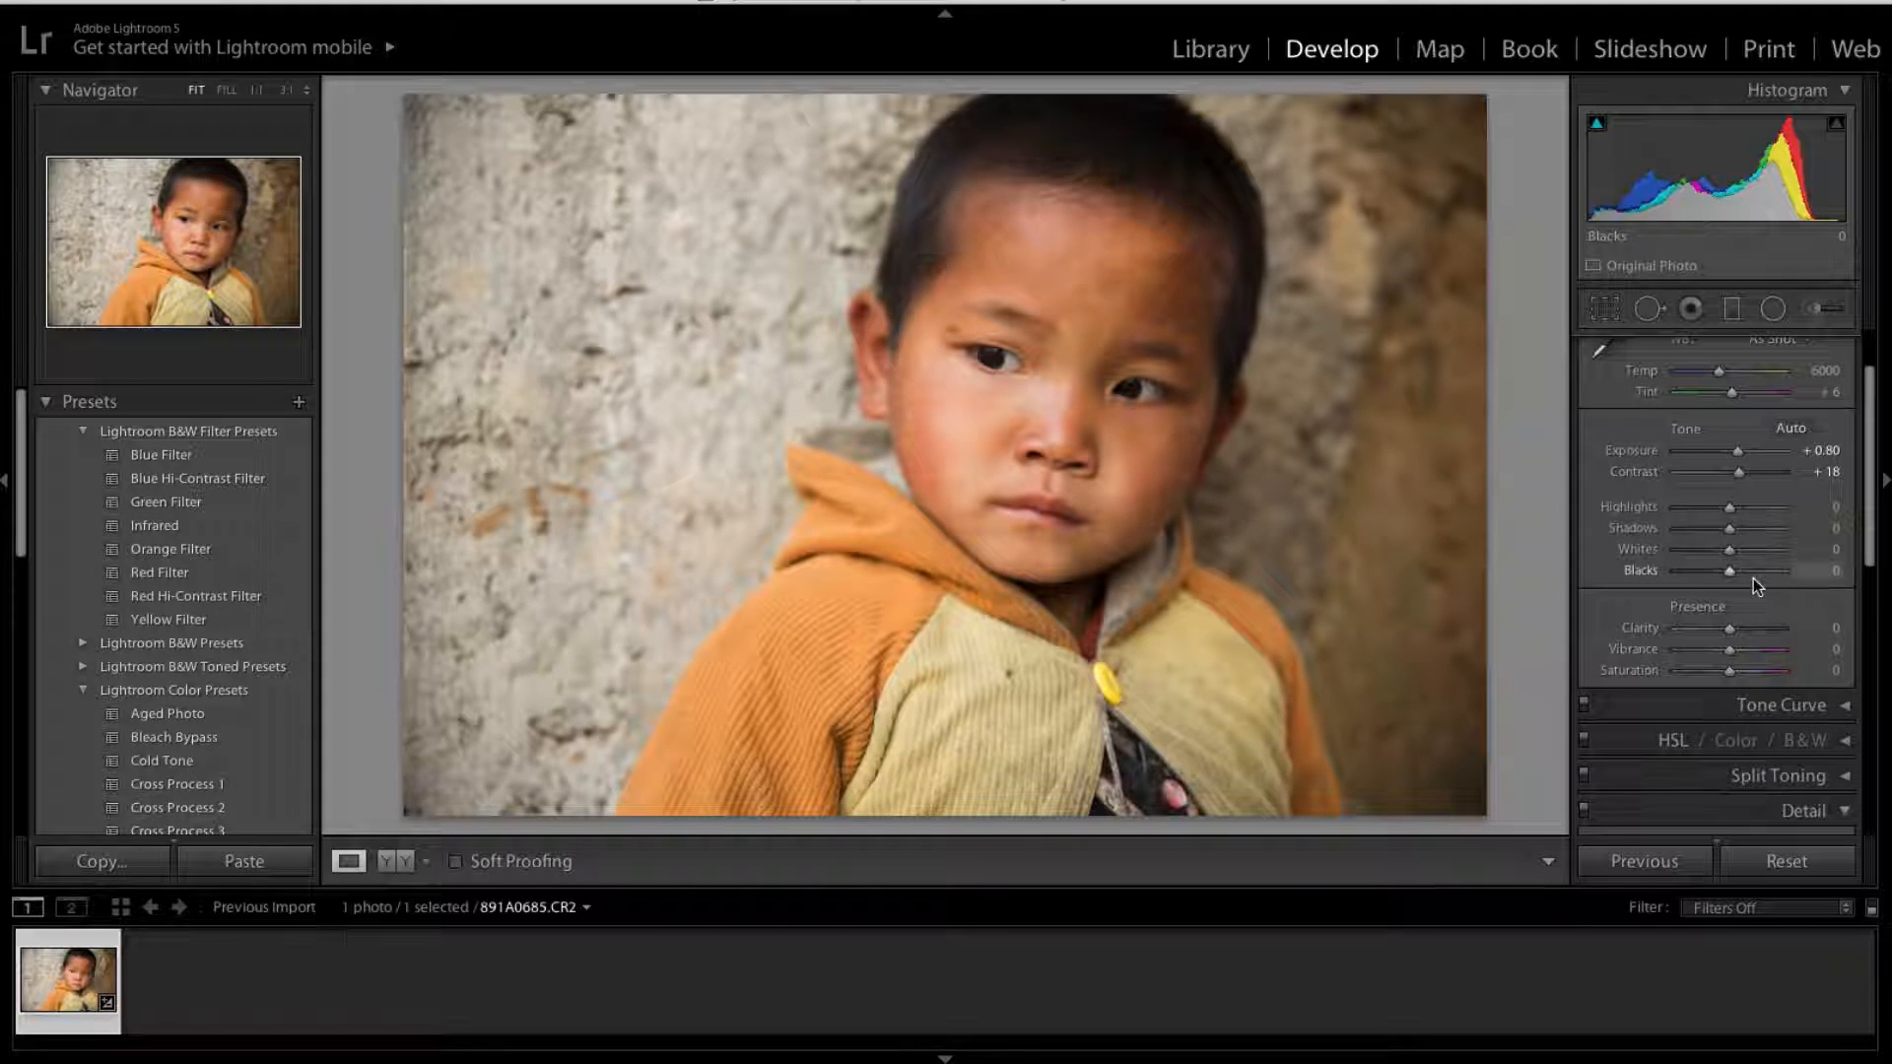
{"action": "scroll", "coordinate": [1753, 578], "scroll_direction": "down", "scroll_amount": 3}
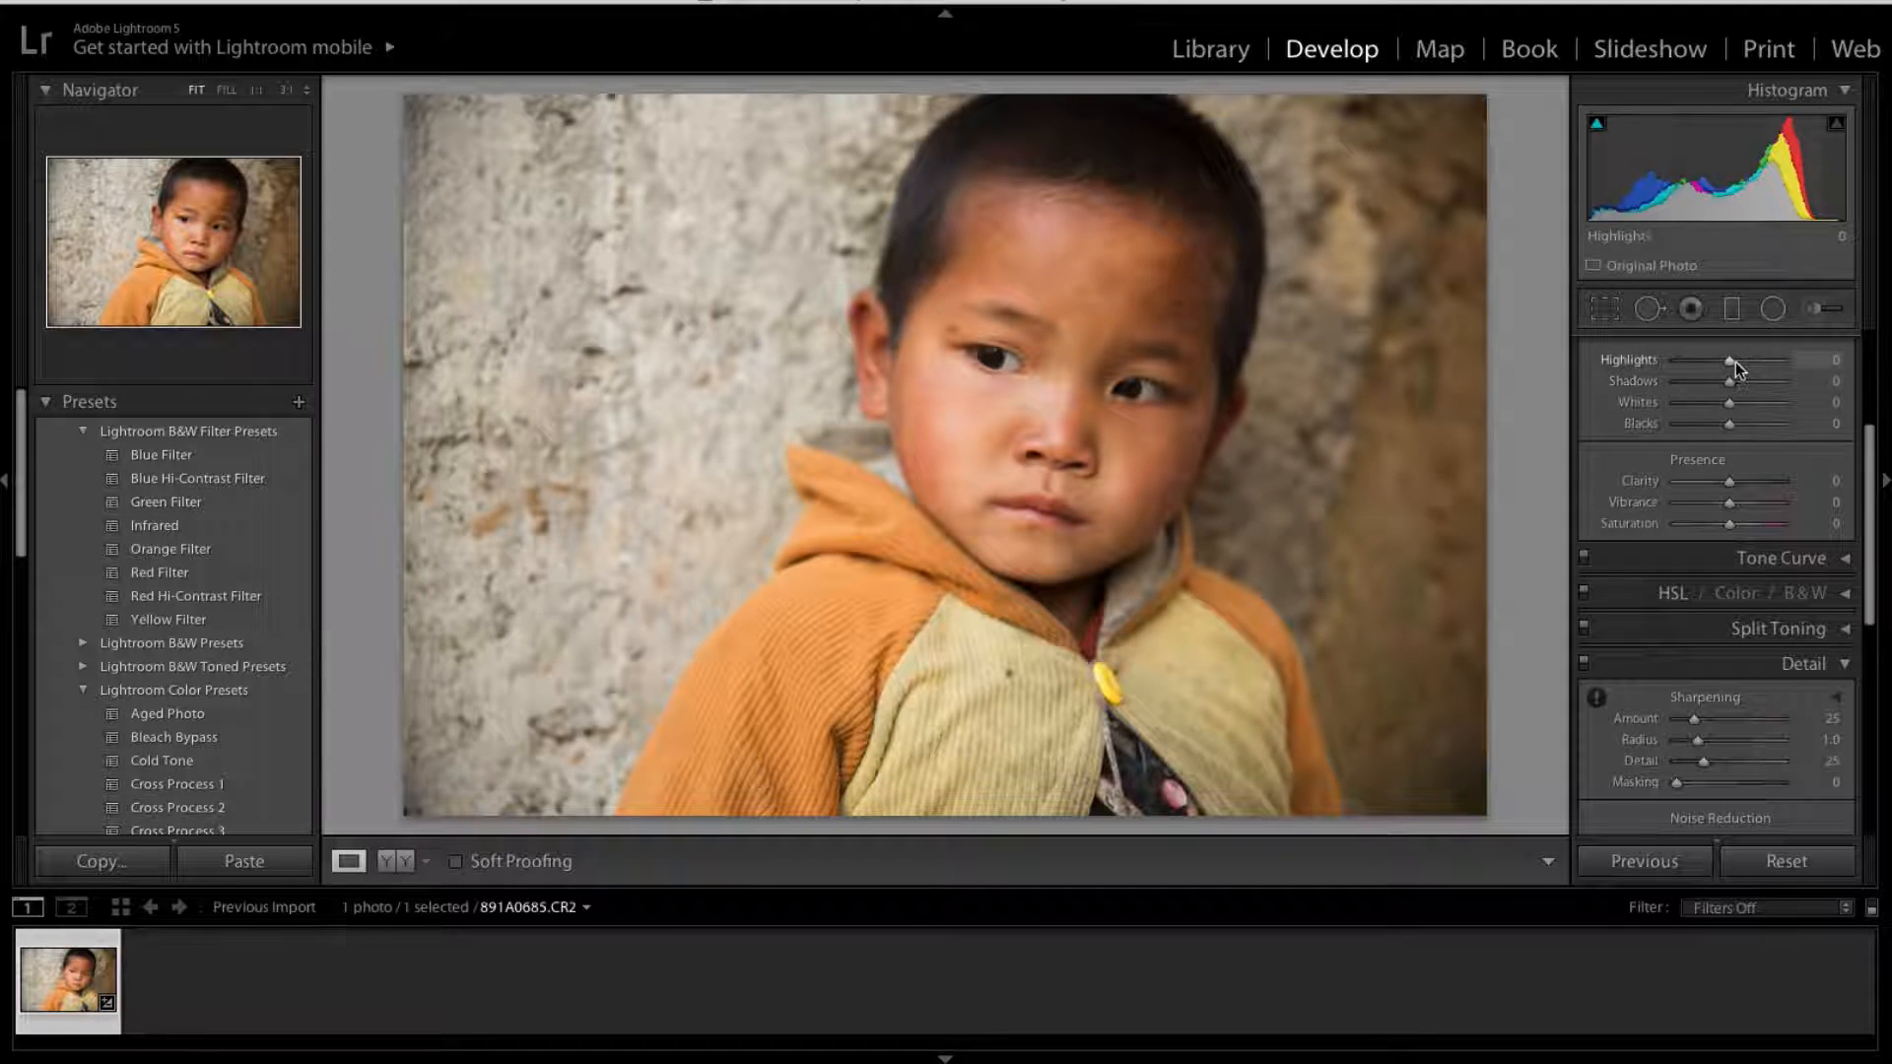
{"action": "mouse_move", "coordinate": [1735, 362]}
{"action": "left_mouse_down"}
{"action": "mouse_move", "coordinate": [1701, 362]}
{"action": "mouse_move", "coordinate": [1746, 366]}
{"action": "left_mouse_up"}
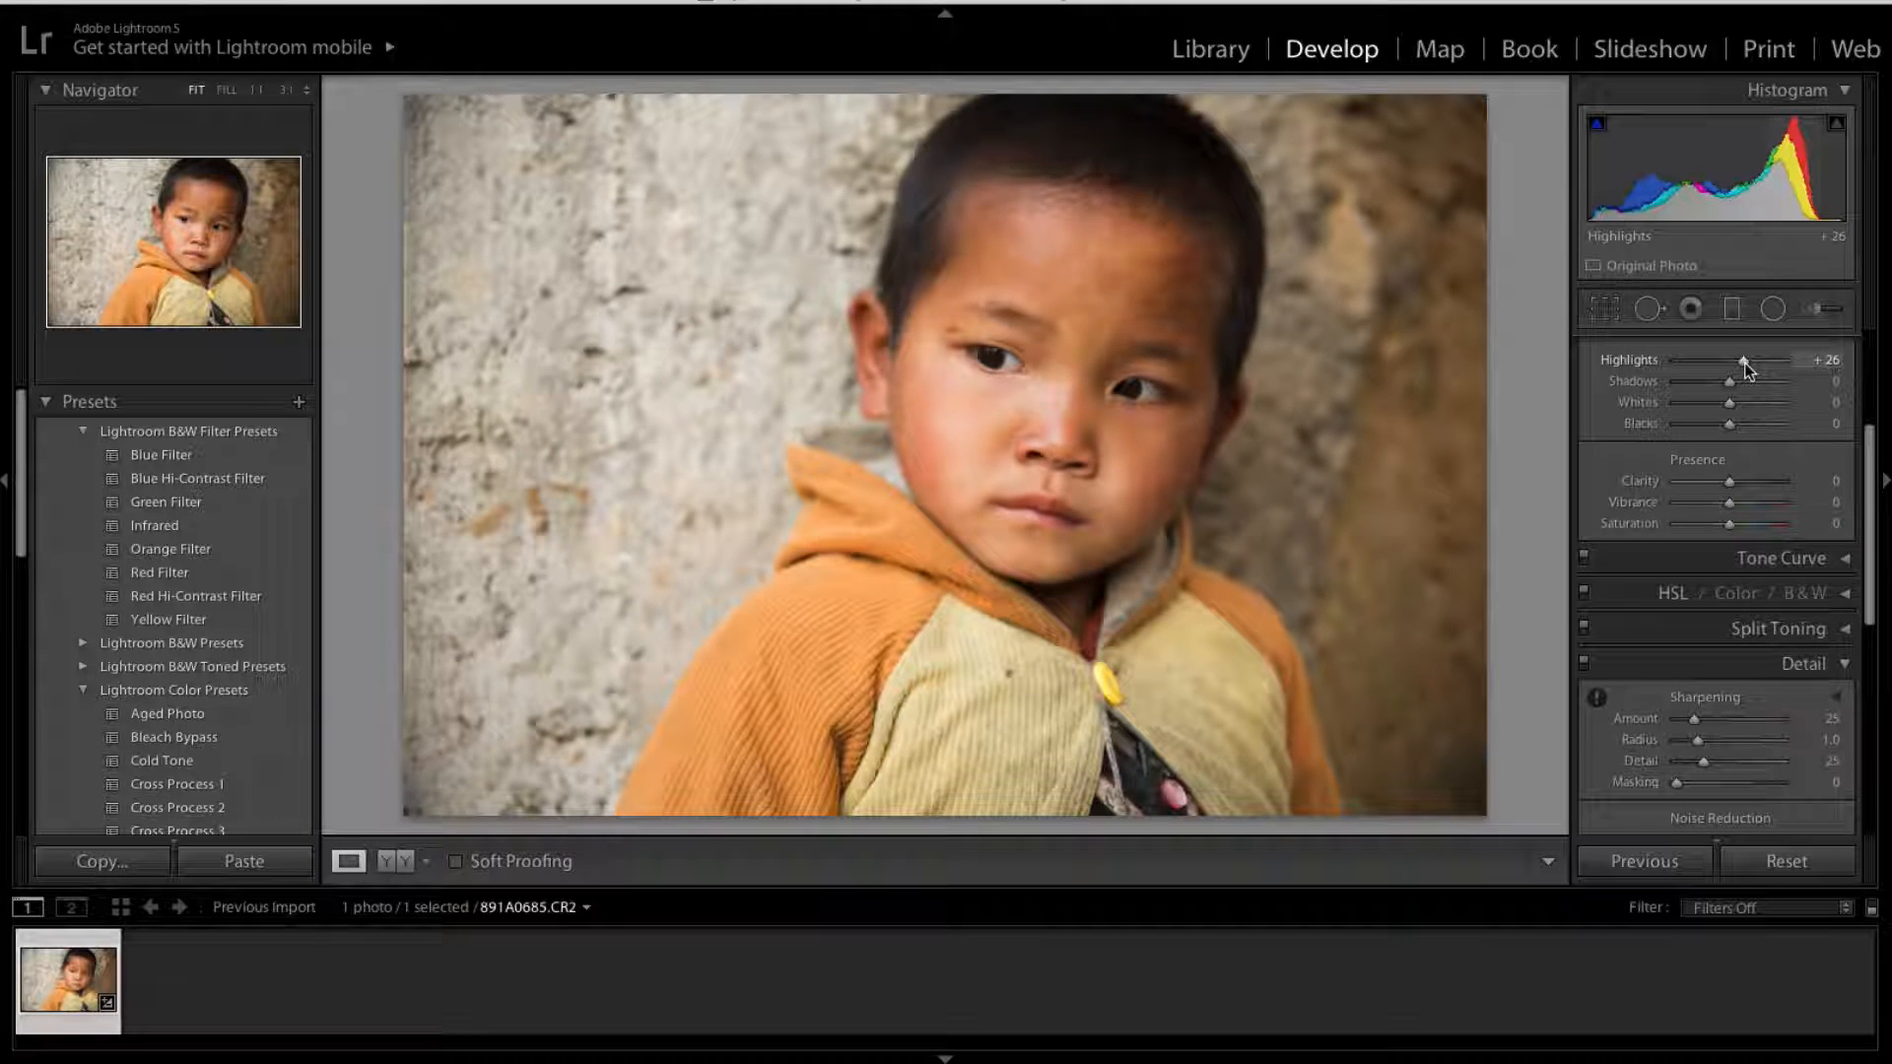
{"action": "left_click_drag", "start_coordinate": [1746, 364], "coordinate": [1749, 362]}
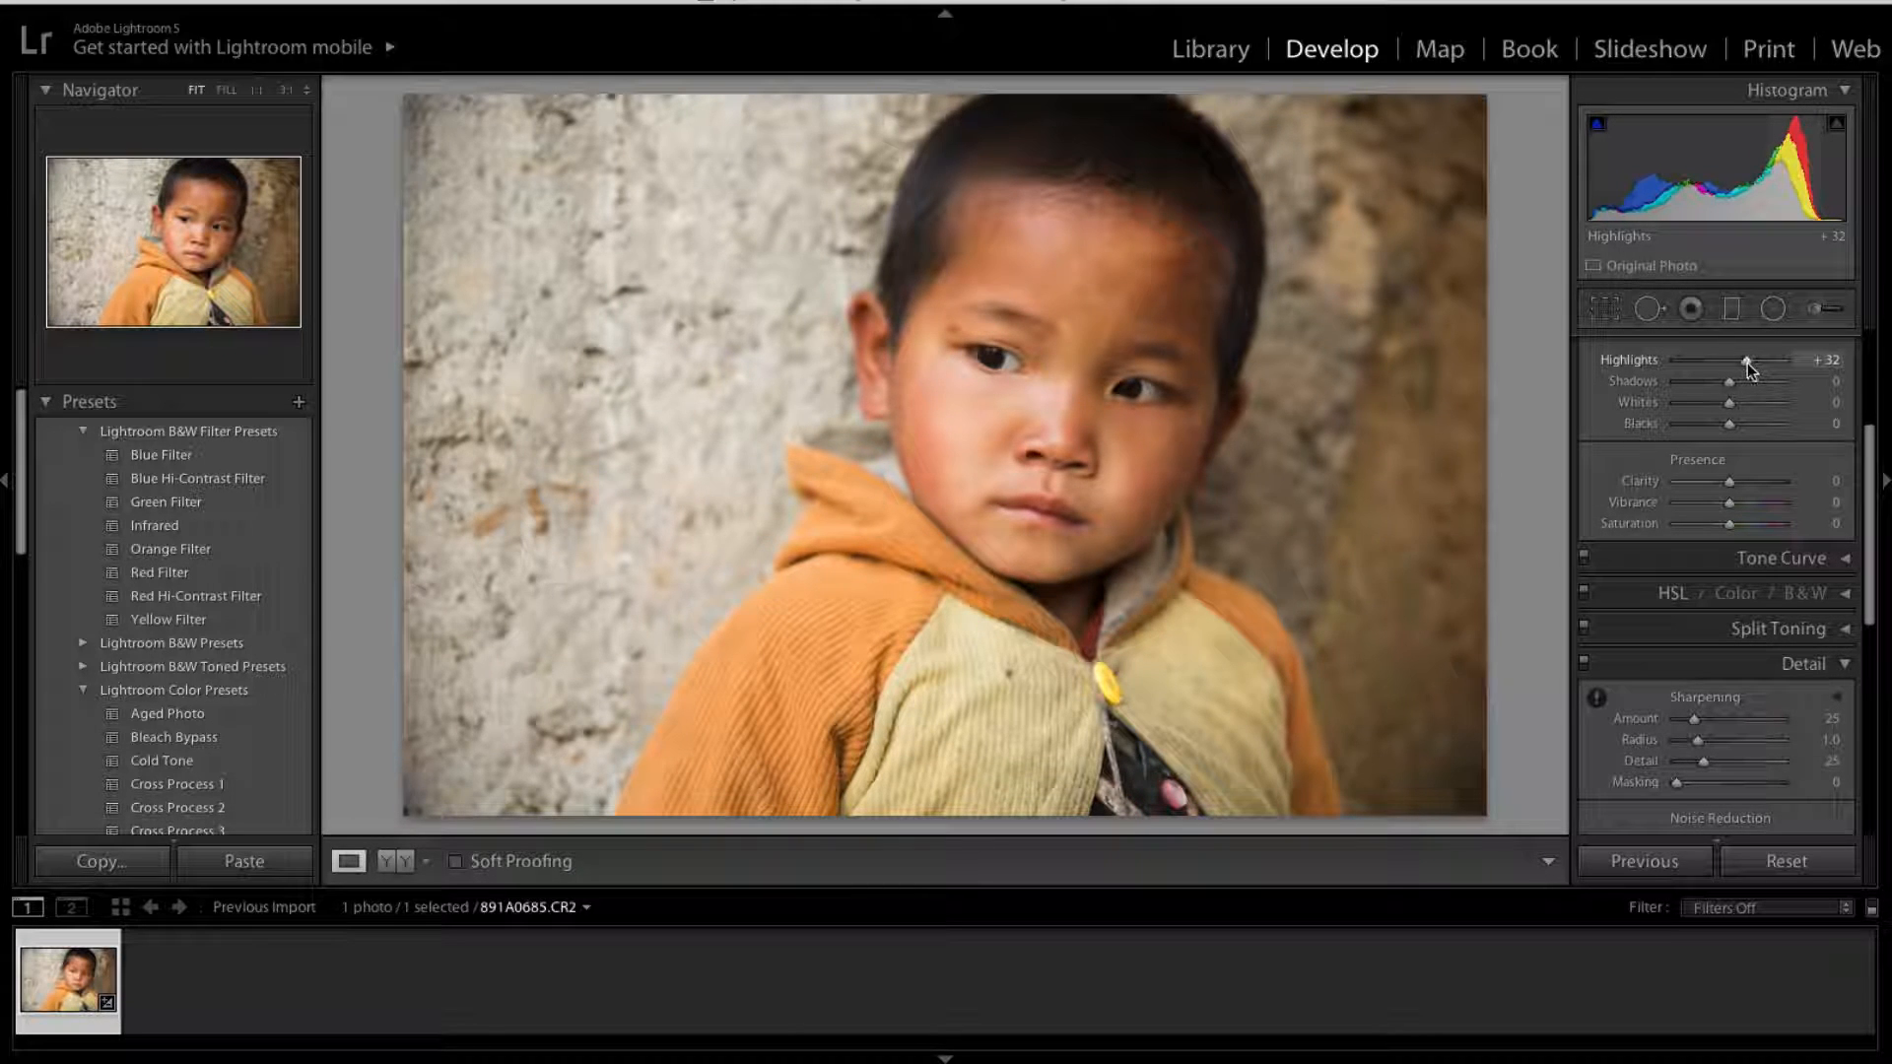
{"action": "left_click_drag", "start_coordinate": [1747, 362], "coordinate": [1749, 362]}
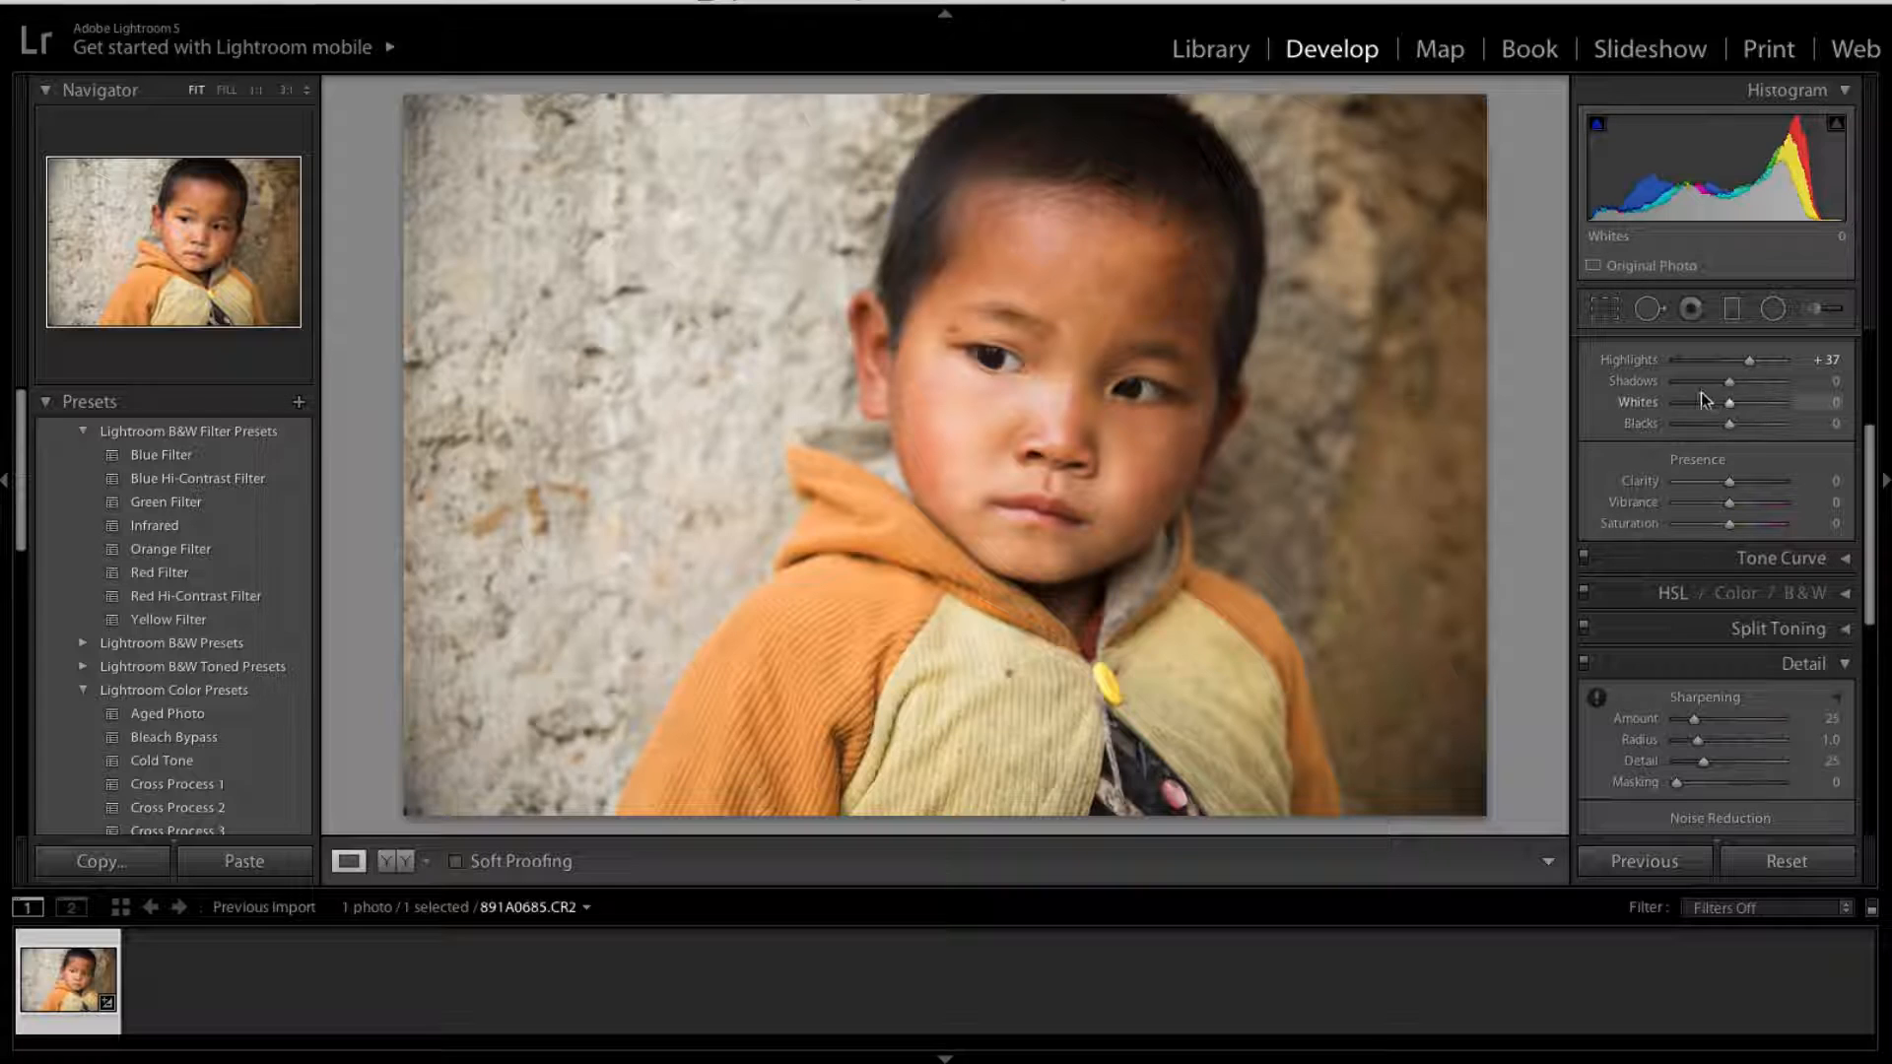
Lower the portrait's Shadows to -29.
{"action": "left_click_drag", "start_coordinate": [1730, 382], "coordinate": [1714, 380]}
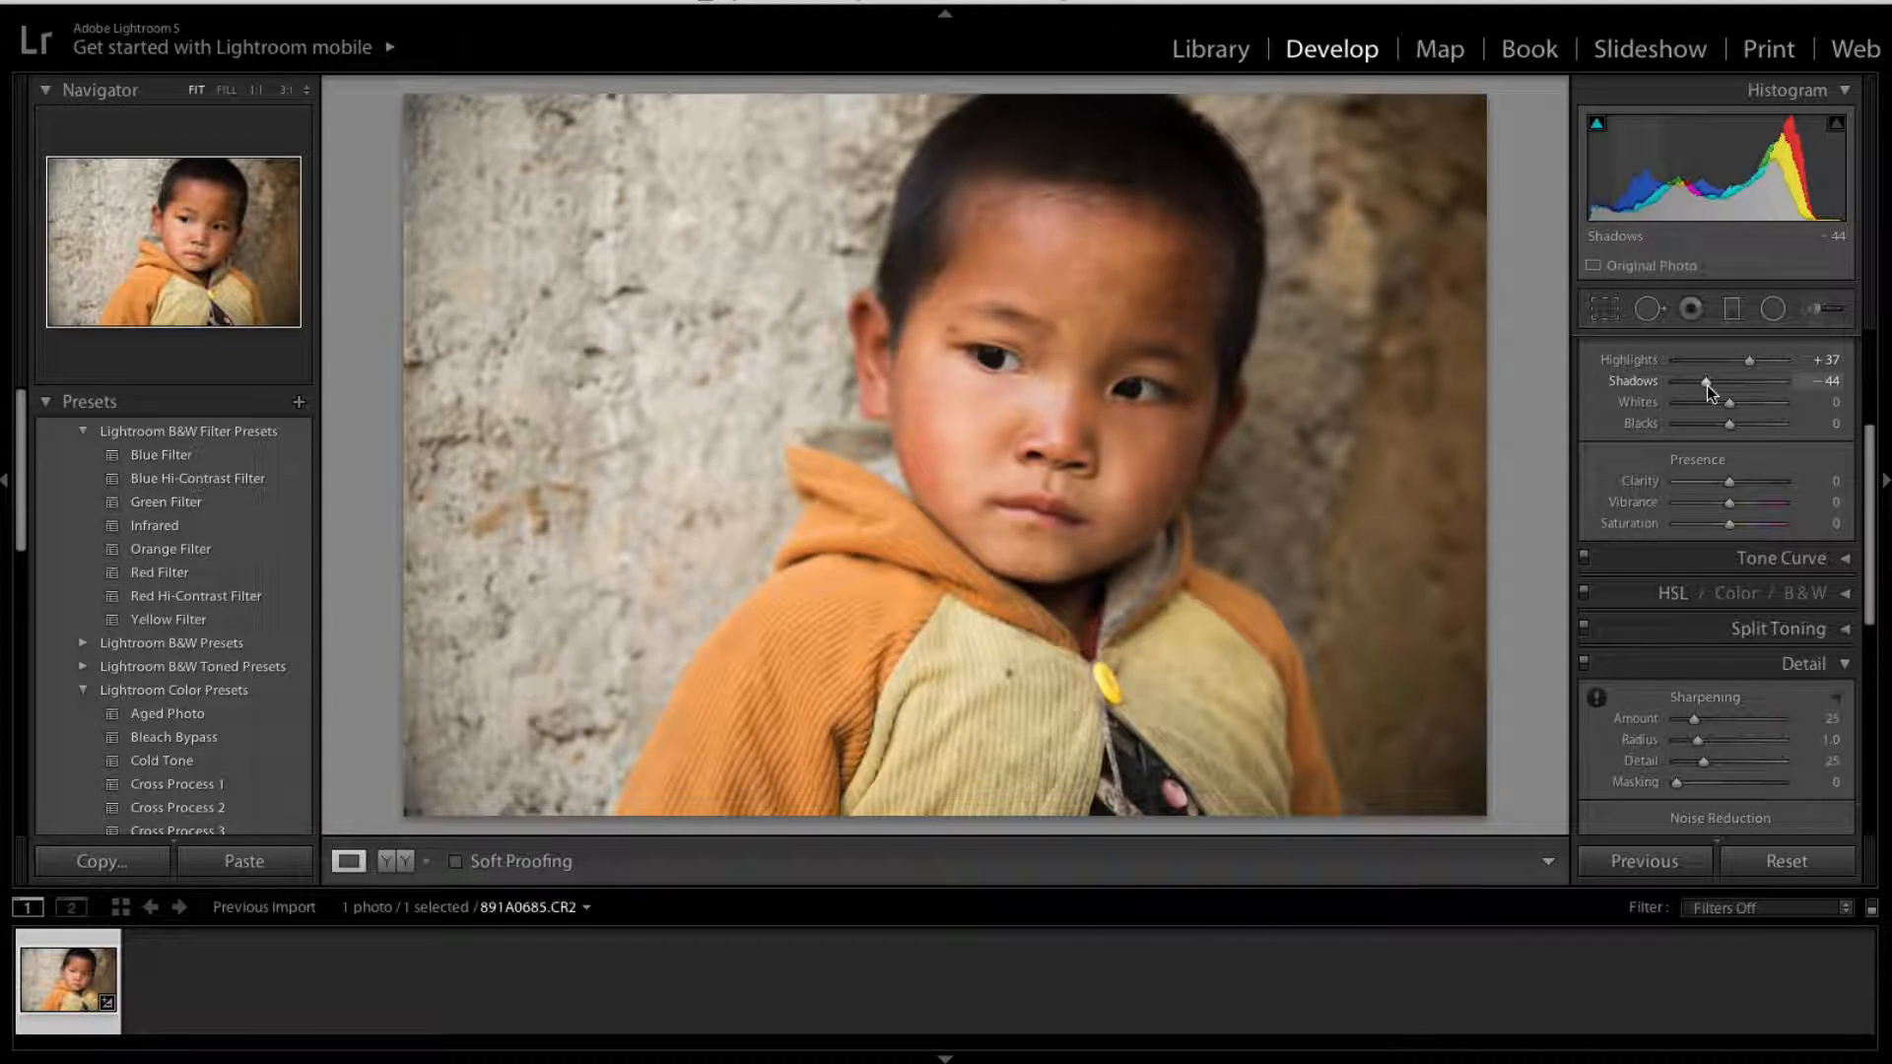
{"action": "left_click_drag", "start_coordinate": [1706, 387], "coordinate": [1706, 386]}
{"action": "left_click_drag", "start_coordinate": [1706, 387], "coordinate": [1717, 386]}
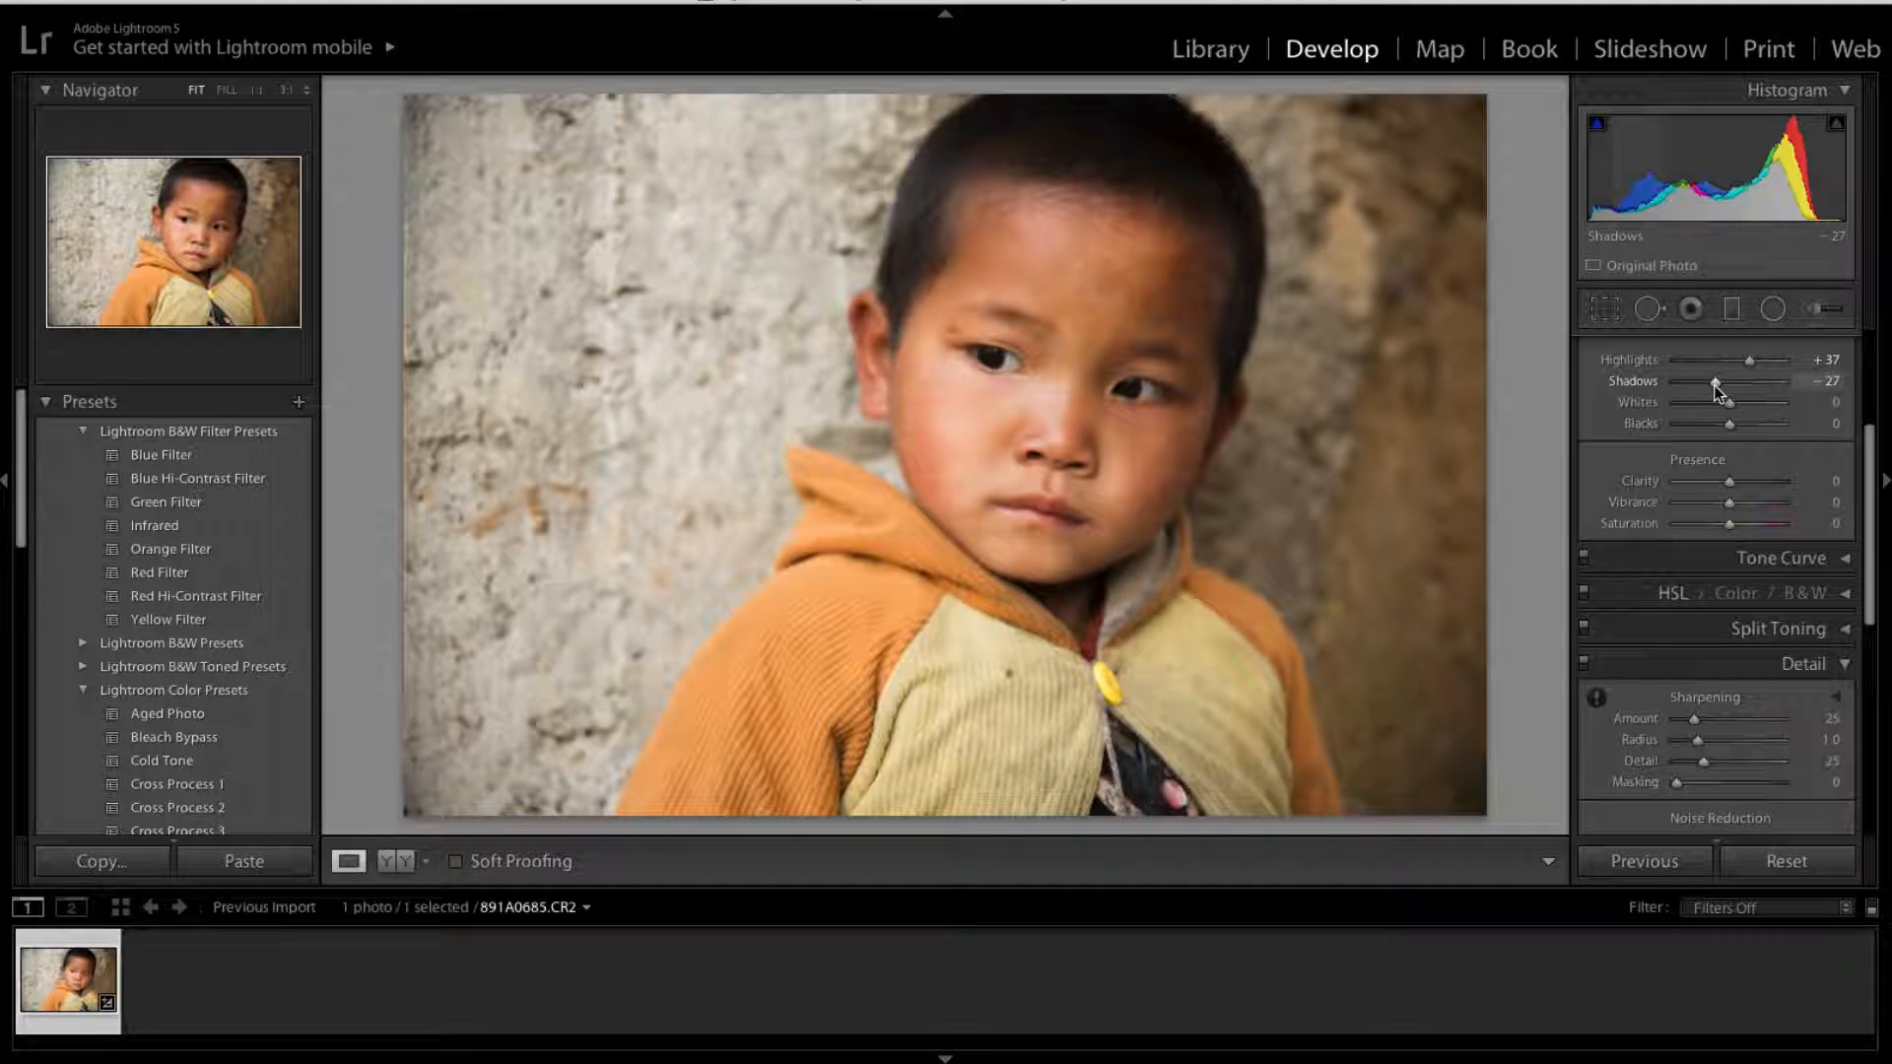
{"action": "left_click_drag", "start_coordinate": [1715, 387], "coordinate": [1713, 386]}
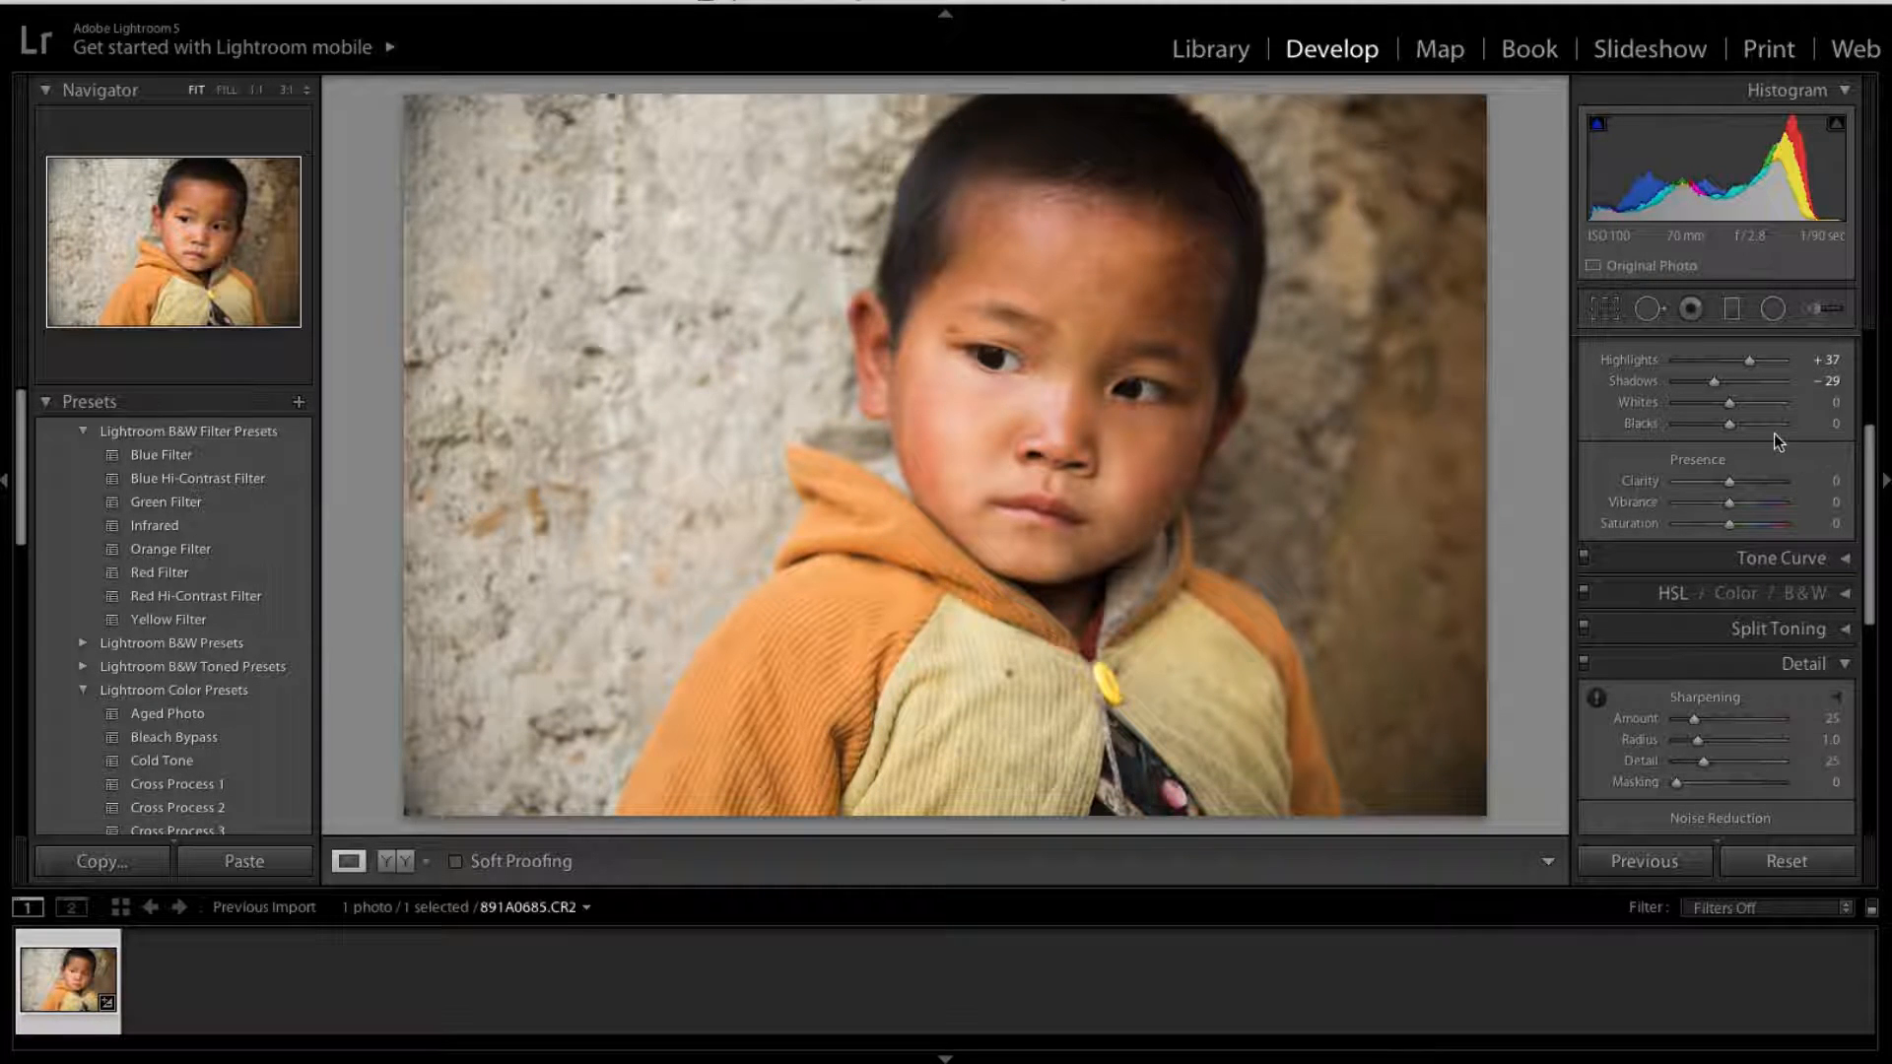
Set the portrait's Whites to +5 and its Blacks to -44.
{"action": "mouse_move", "coordinate": [1732, 409]}
{"action": "left_mouse_down"}
{"action": "mouse_move", "coordinate": [1706, 405]}
{"action": "mouse_move", "coordinate": [1730, 404]}
{"action": "left_mouse_up"}
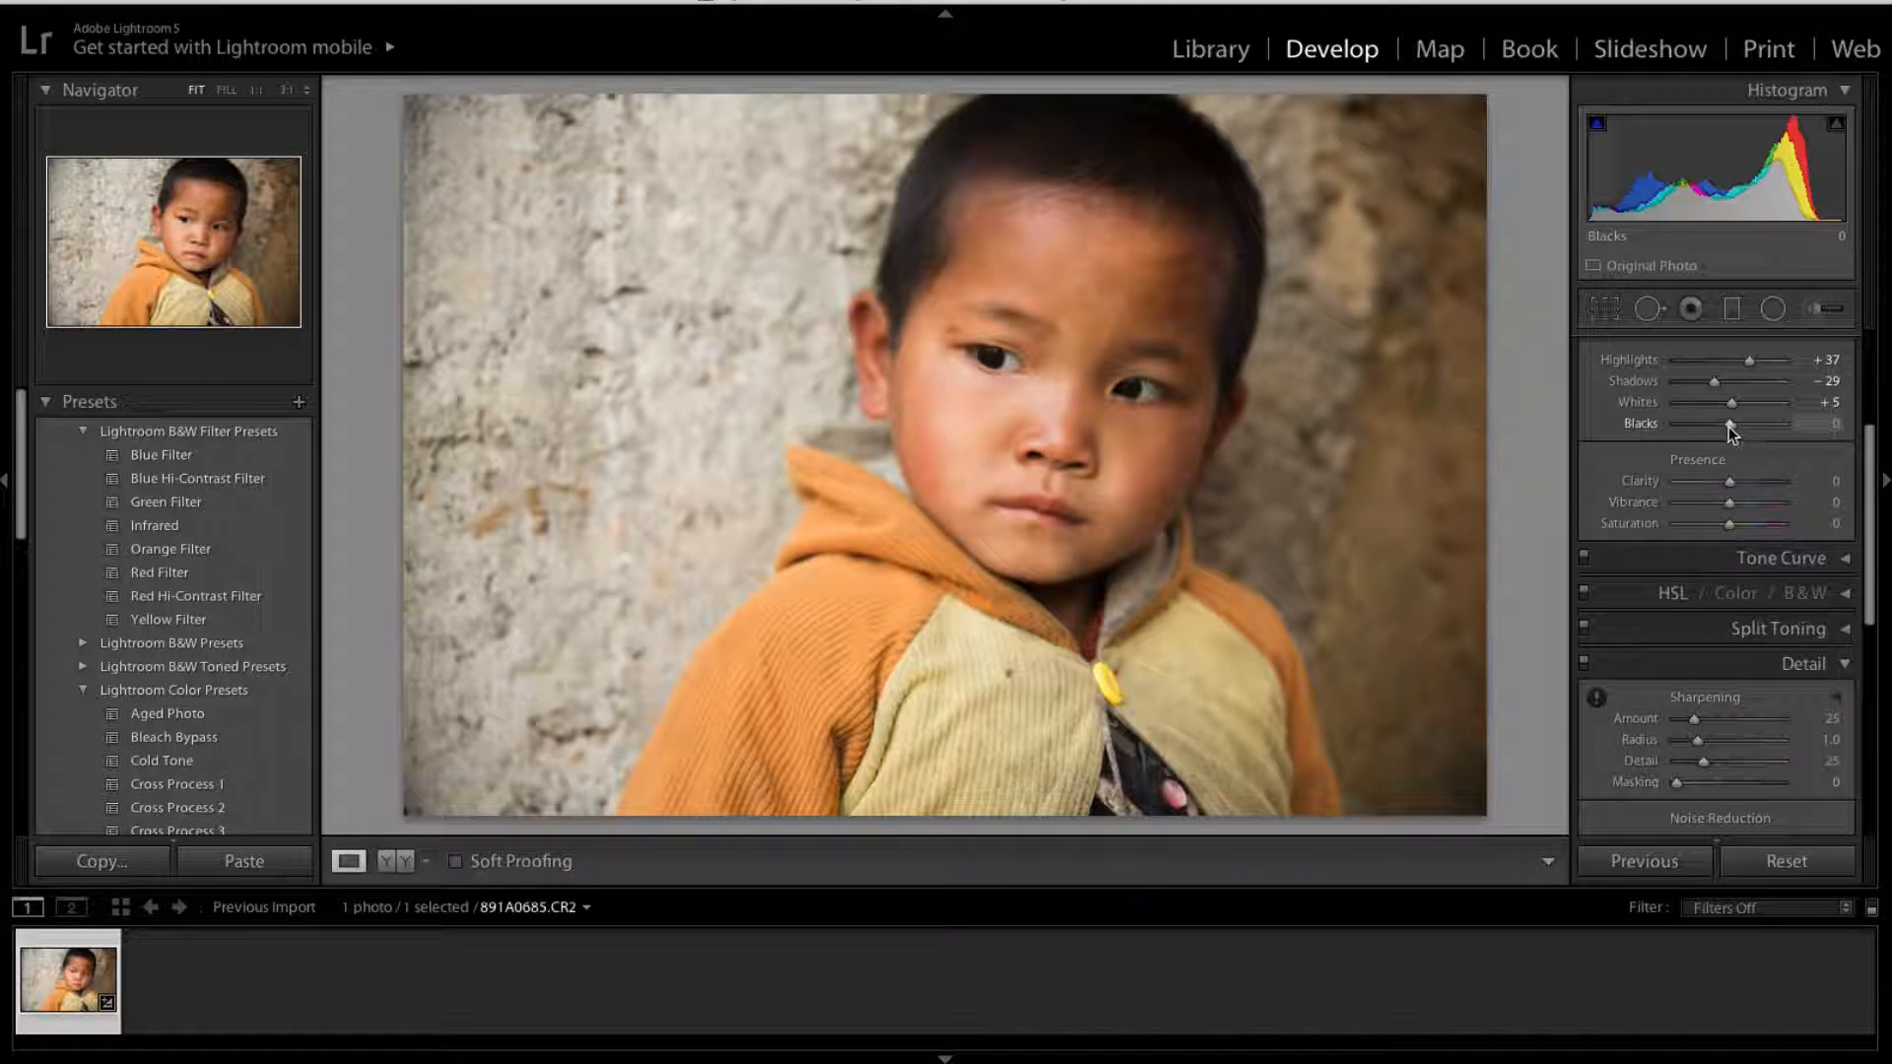
{"action": "left_click_drag", "start_coordinate": [1728, 425], "coordinate": [1699, 427]}
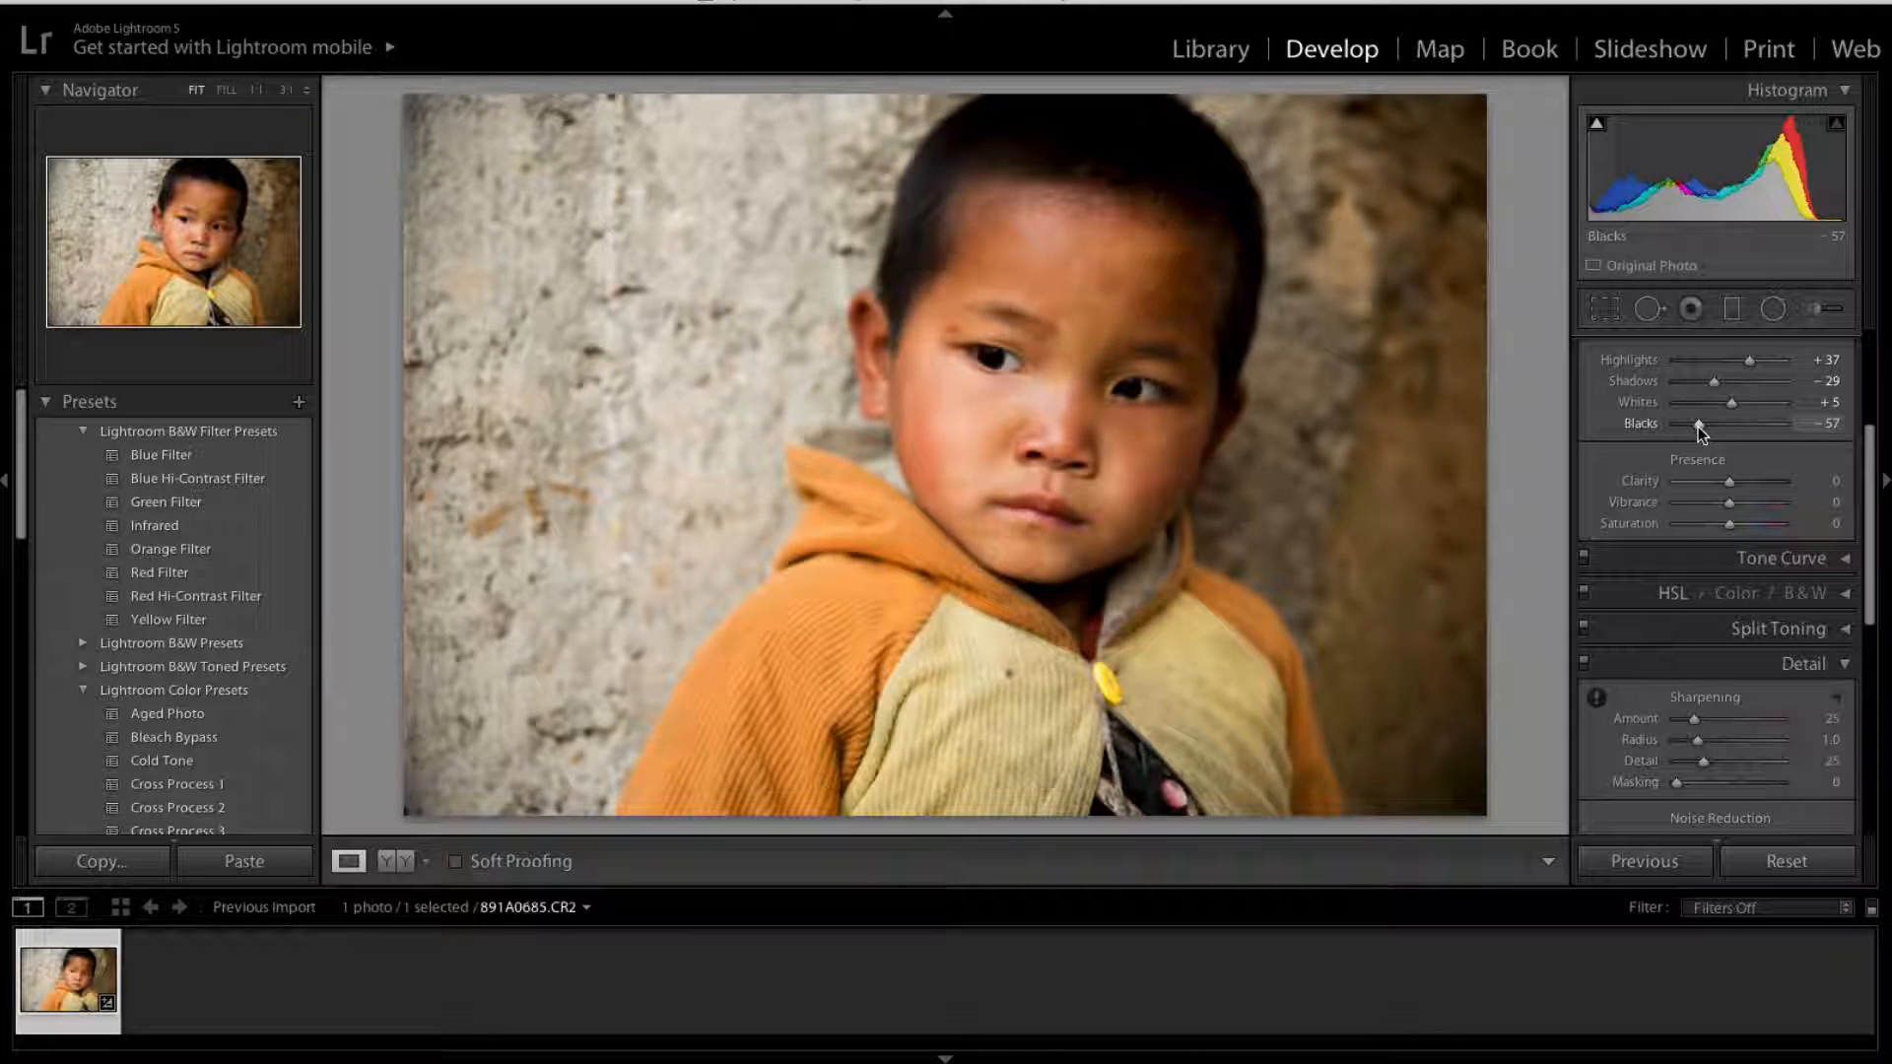
{"action": "left_click_drag", "start_coordinate": [1699, 427], "coordinate": [1705, 426]}
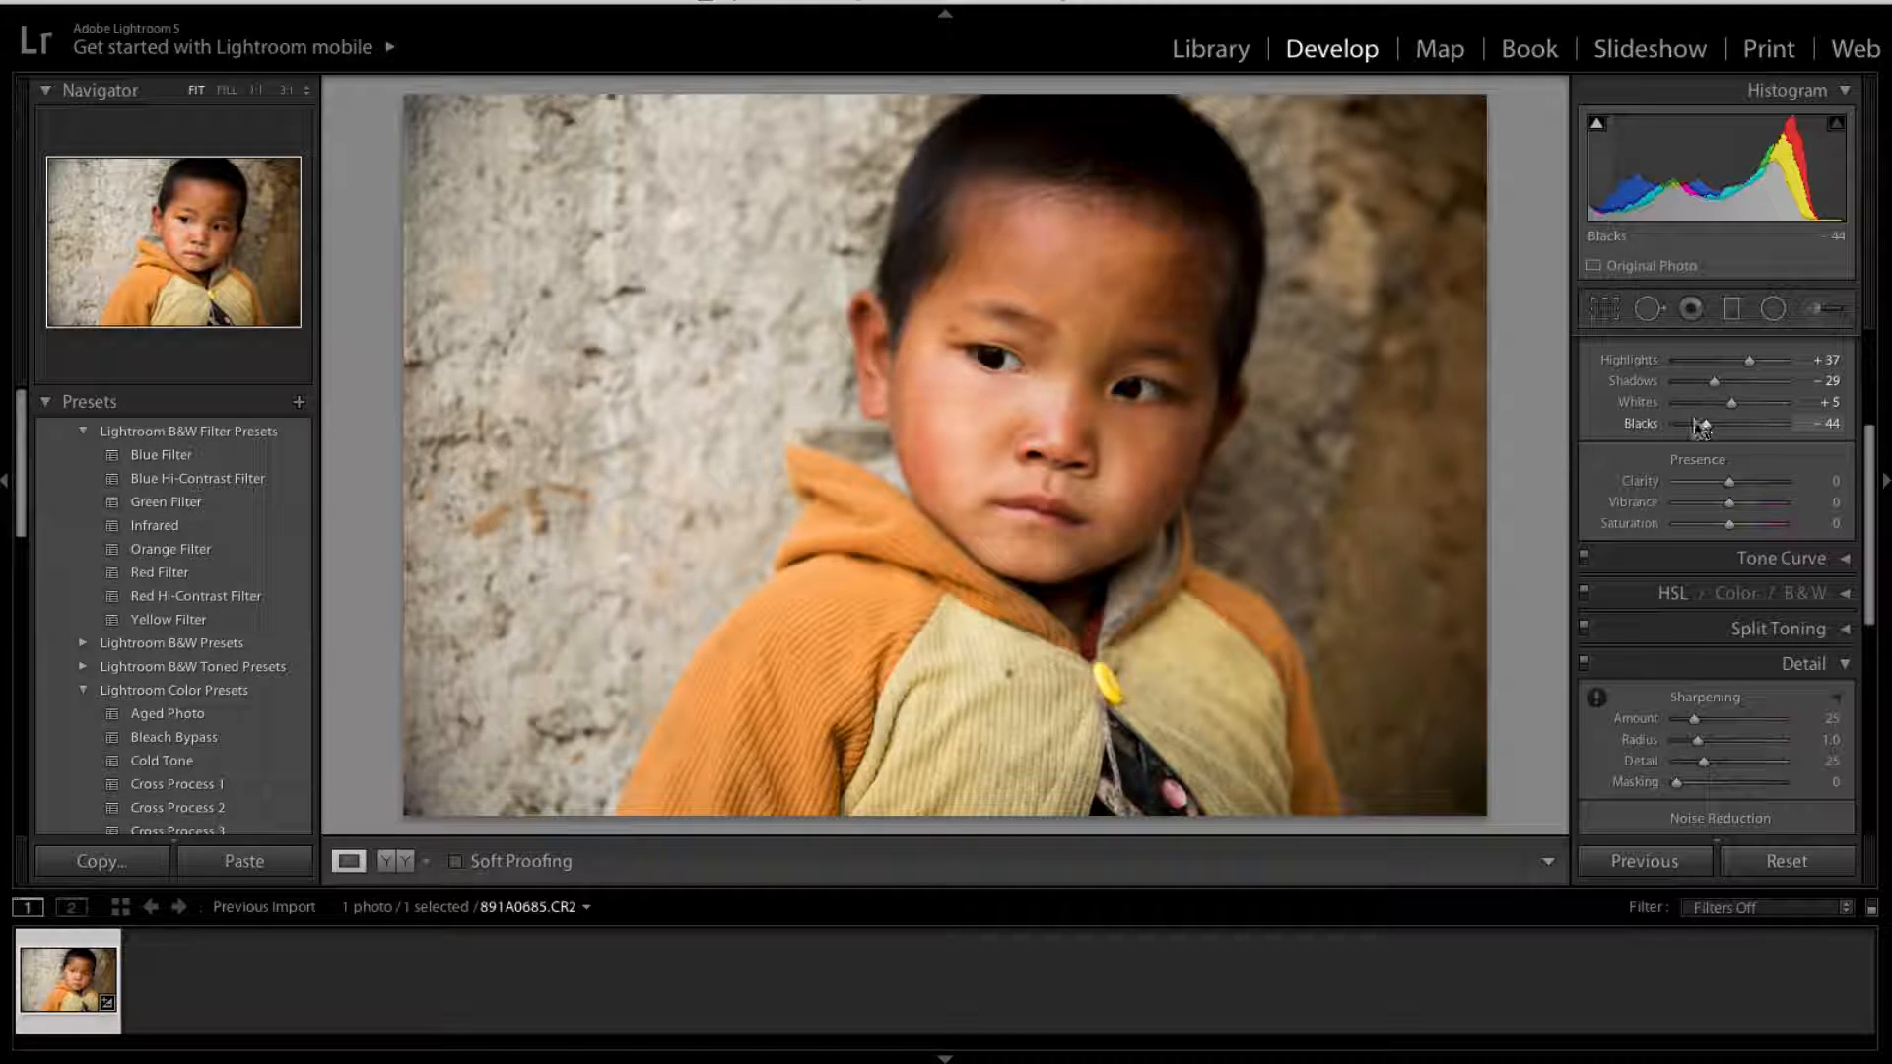
Set the portrait's Clarity to +22 and its Vibrance to +23.
{"action": "scroll", "coordinate": [1740, 437], "scroll_direction": "down", "scroll_amount": 3}
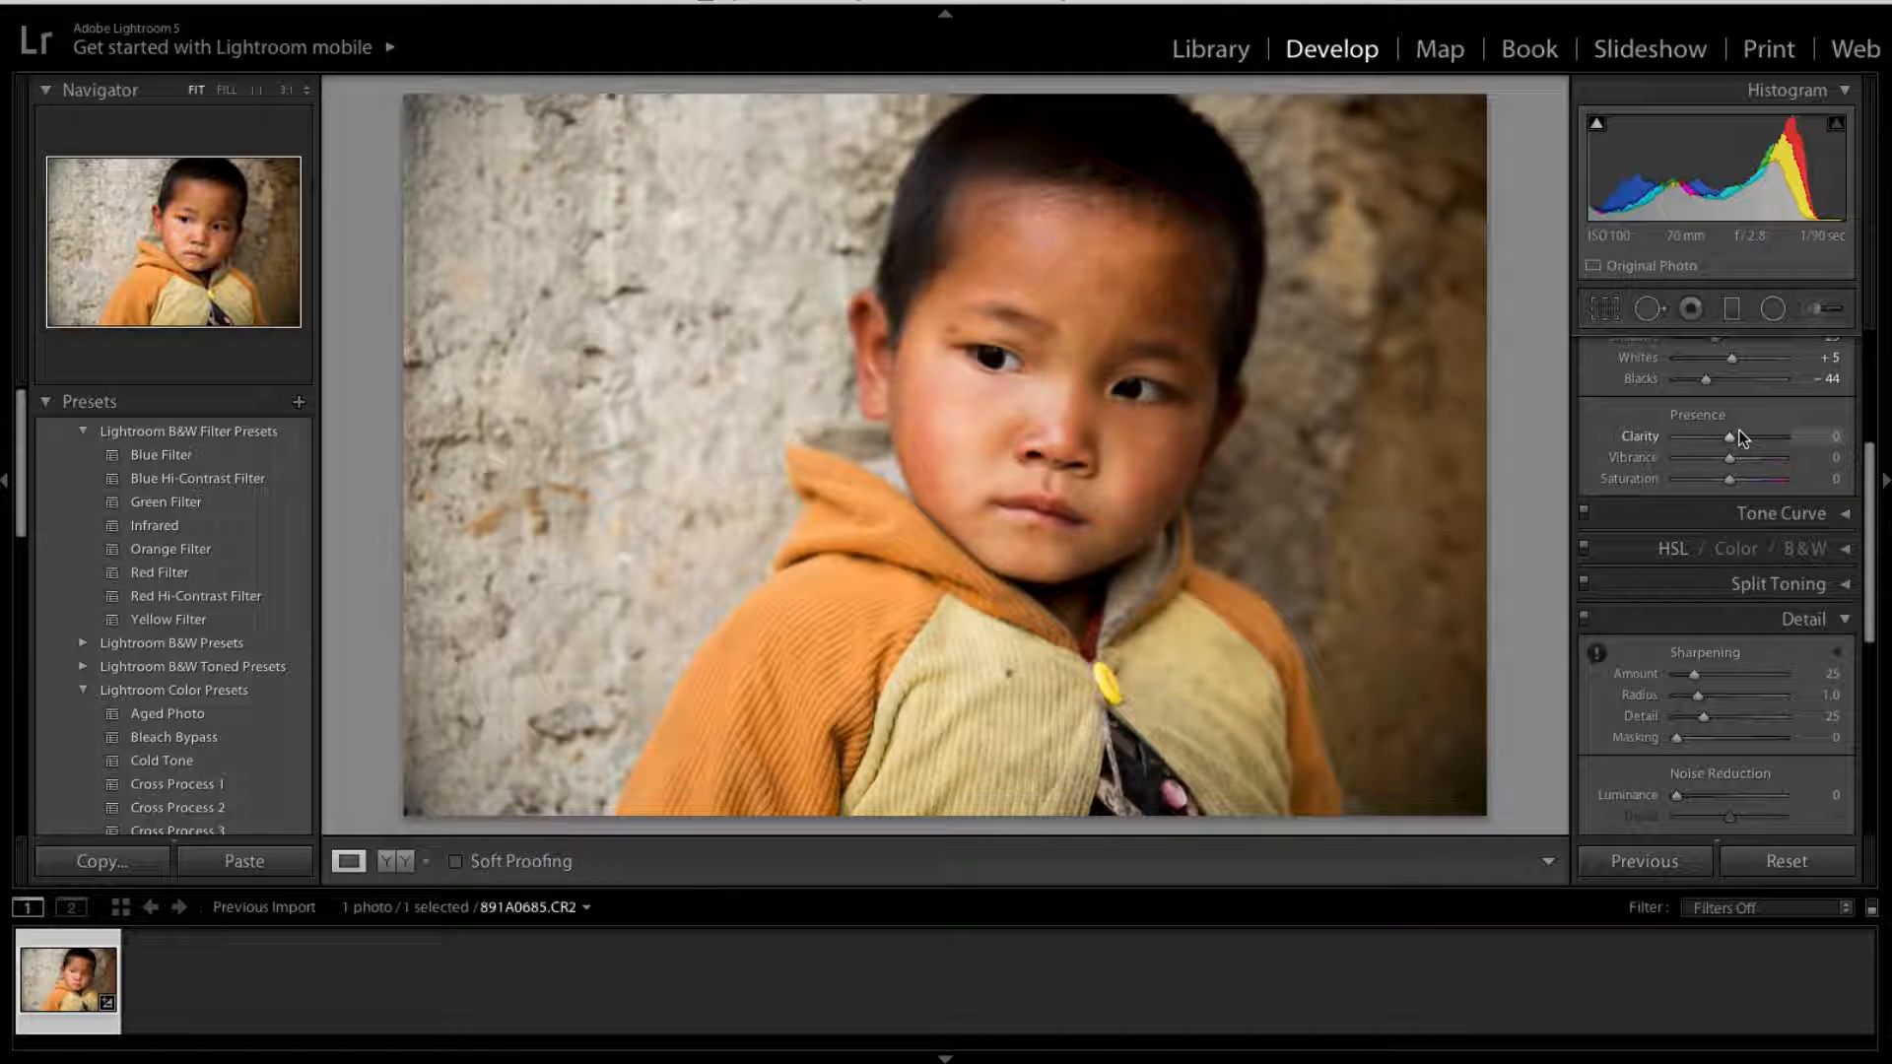
{"action": "scroll", "coordinate": [1740, 436], "scroll_direction": "down", "scroll_amount": 2}
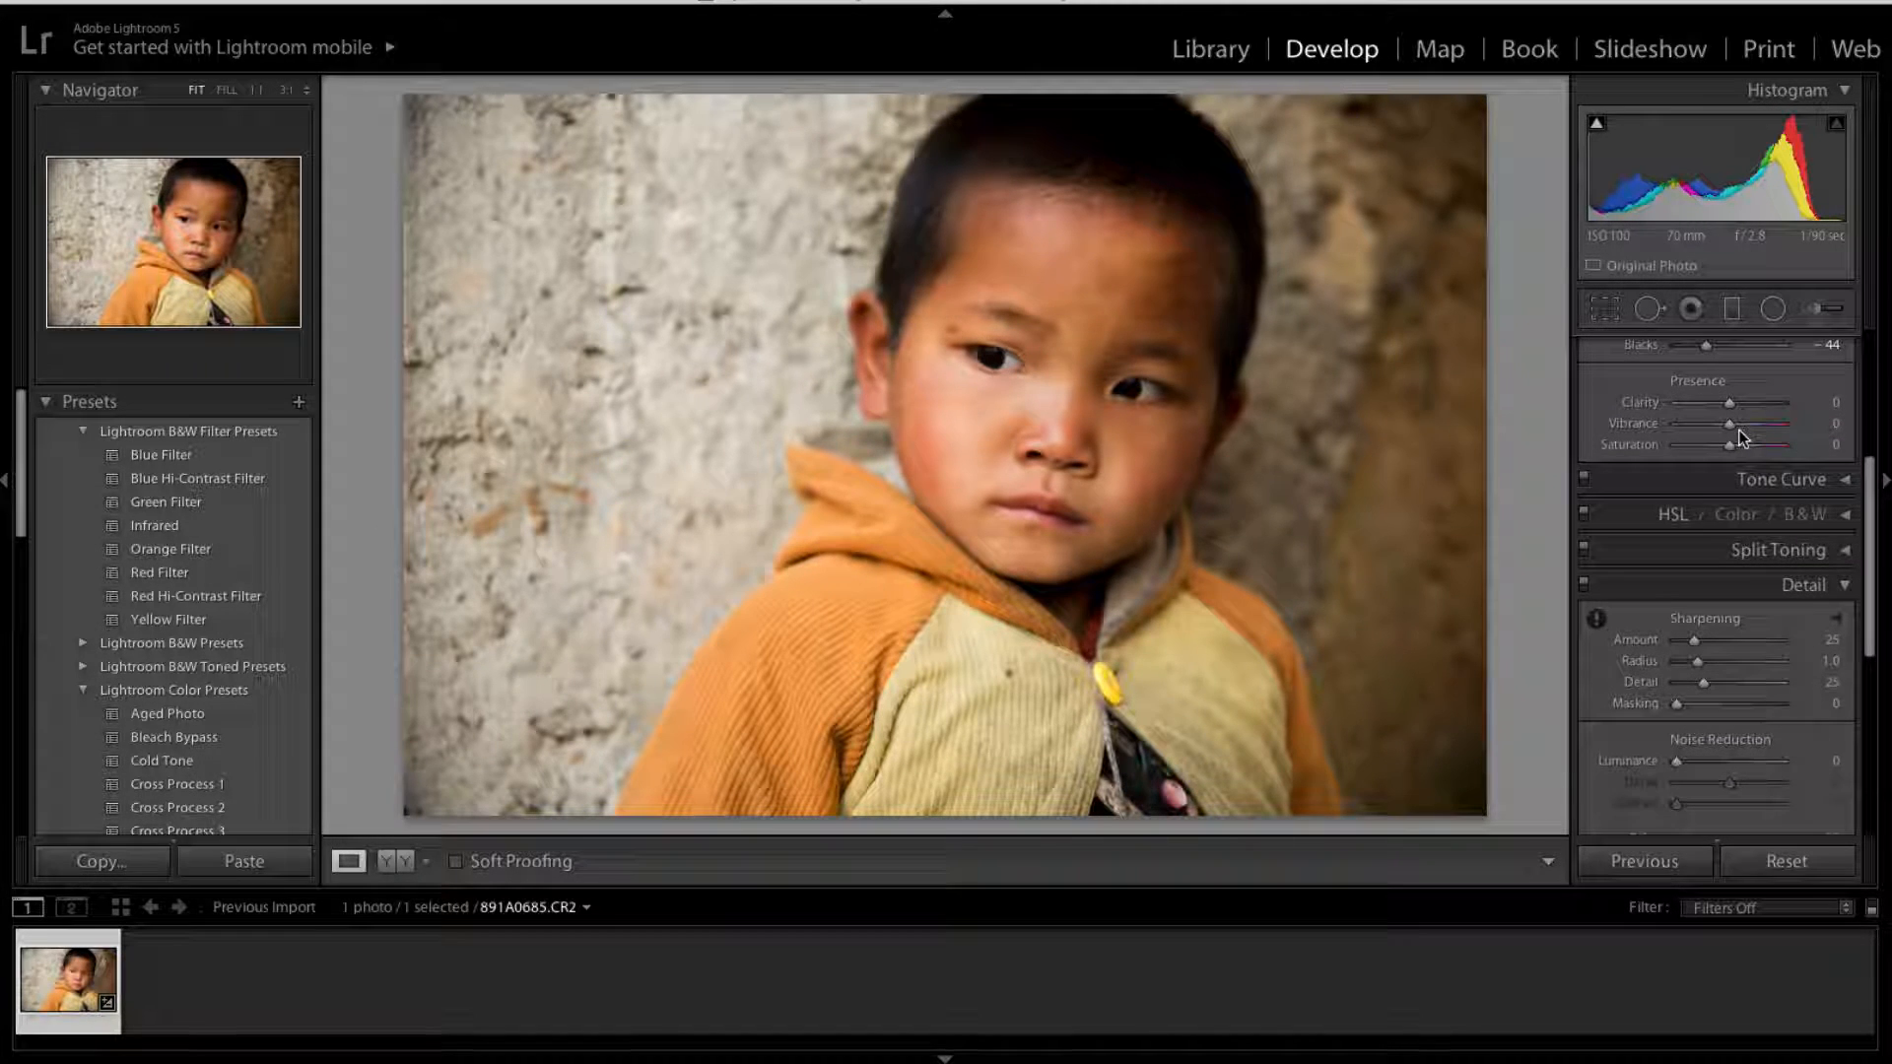
{"action": "scroll", "coordinate": [1738, 430], "scroll_direction": "up", "scroll_amount": 1}
{"action": "scroll", "coordinate": [1738, 430], "scroll_direction": "up", "scroll_amount": 3}
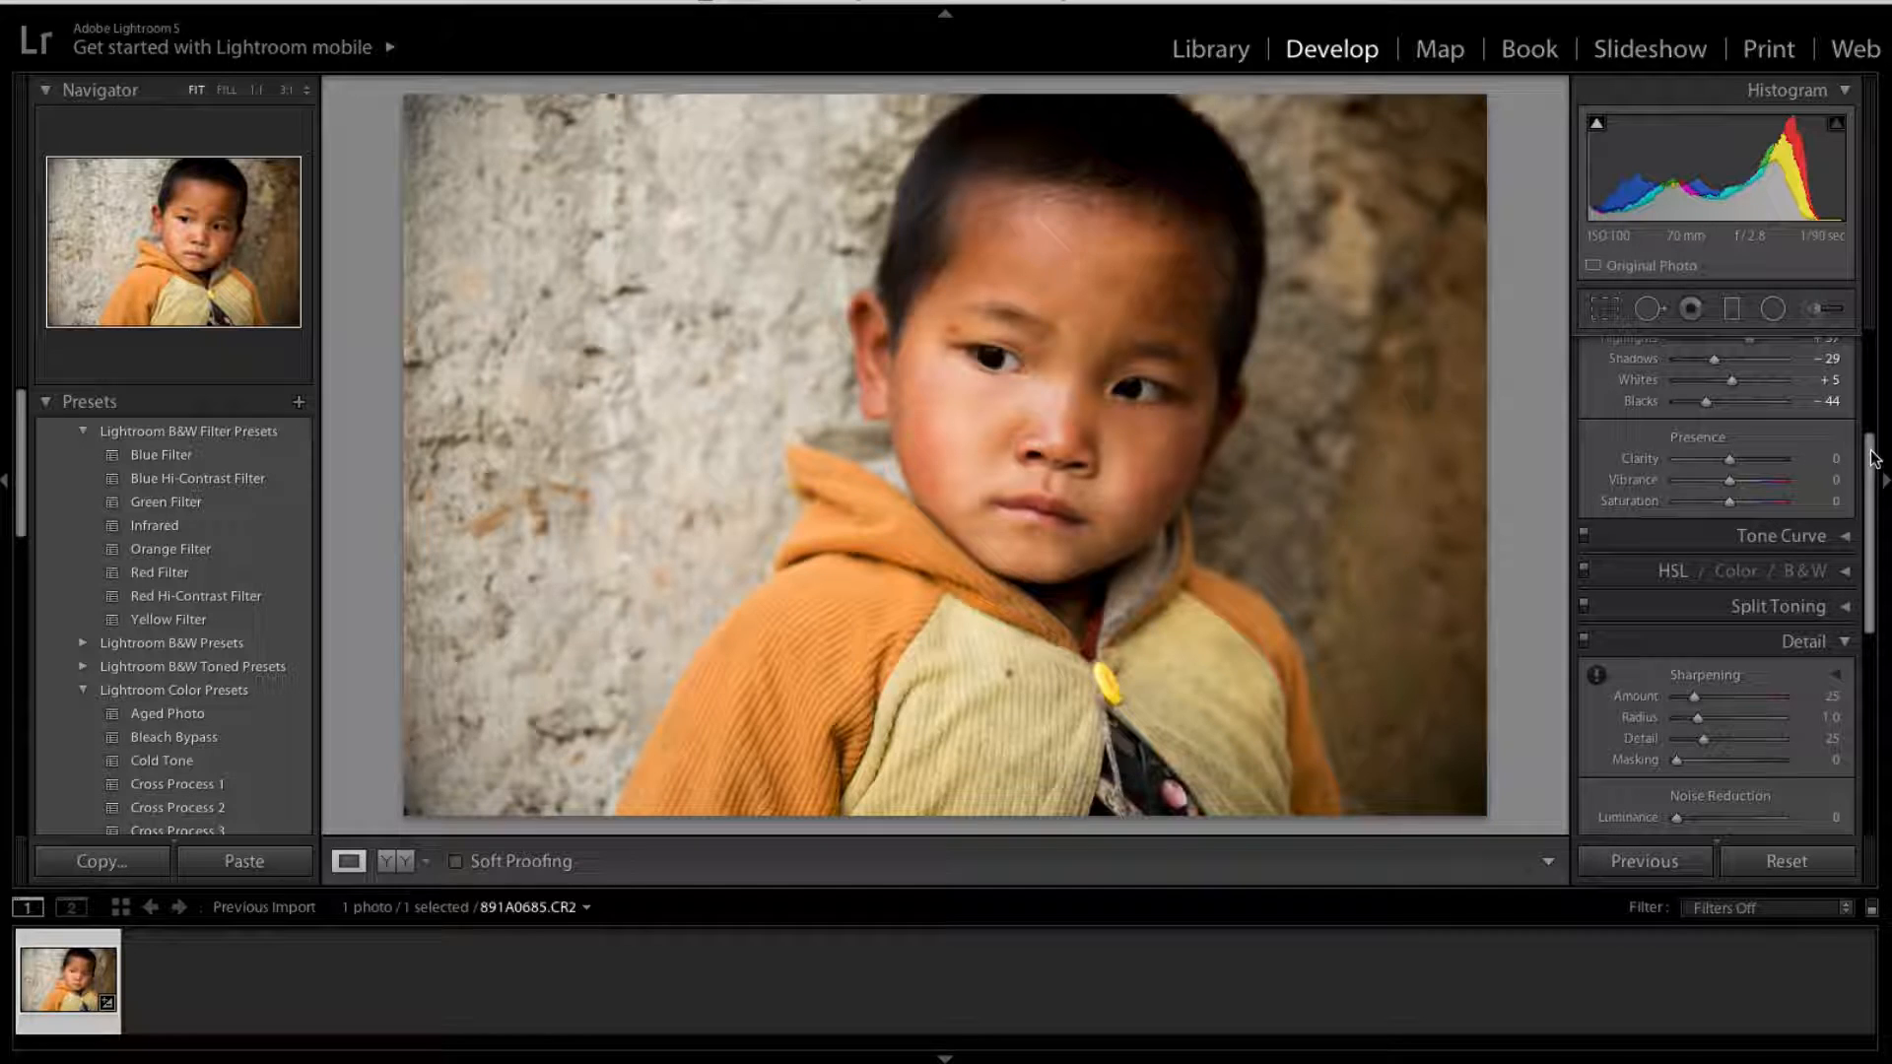
{"action": "scroll", "coordinate": [1874, 471], "scroll_direction": "down", "scroll_amount": 2}
{"action": "scroll", "coordinate": [1872, 475], "scroll_direction": "down", "scroll_amount": 1}
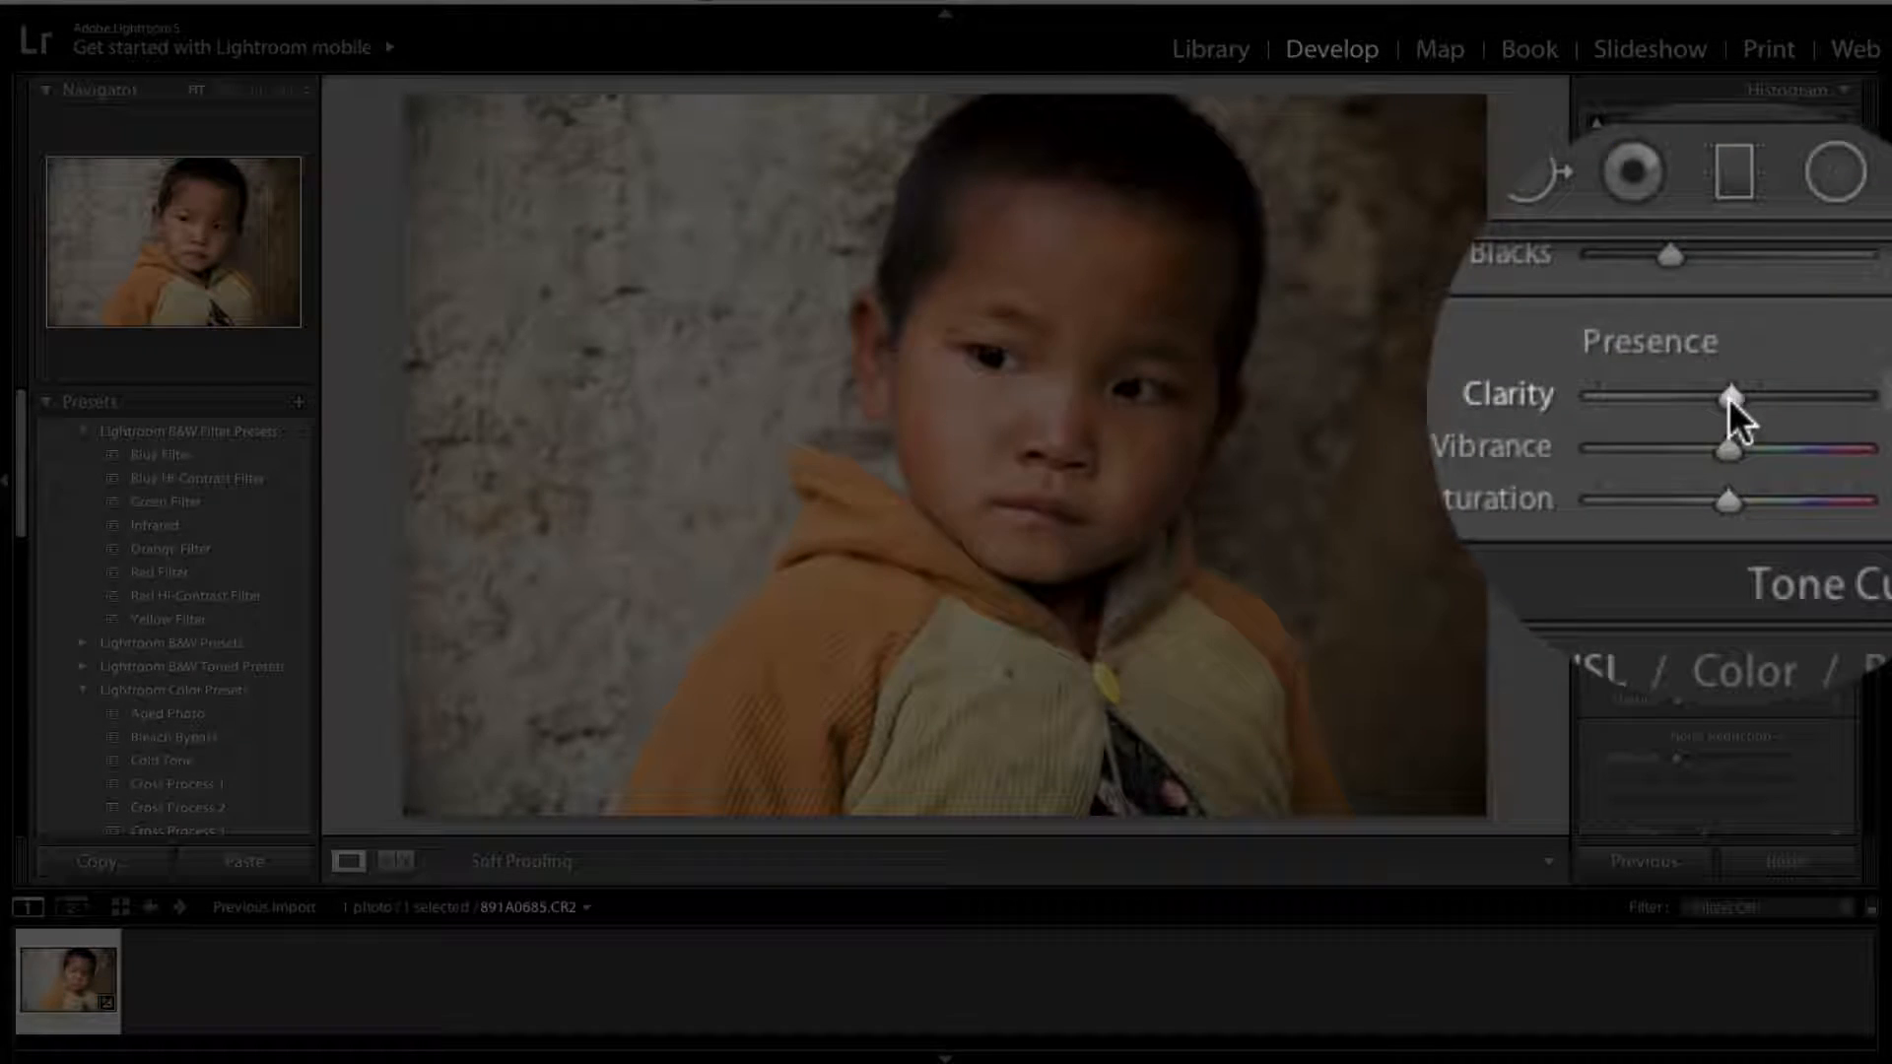
{"action": "mouse_move", "coordinate": [1741, 398]}
{"action": "left_mouse_down"}
{"action": "mouse_move", "coordinate": [1719, 398]}
{"action": "mouse_move", "coordinate": [1746, 400]}
{"action": "left_mouse_up"}
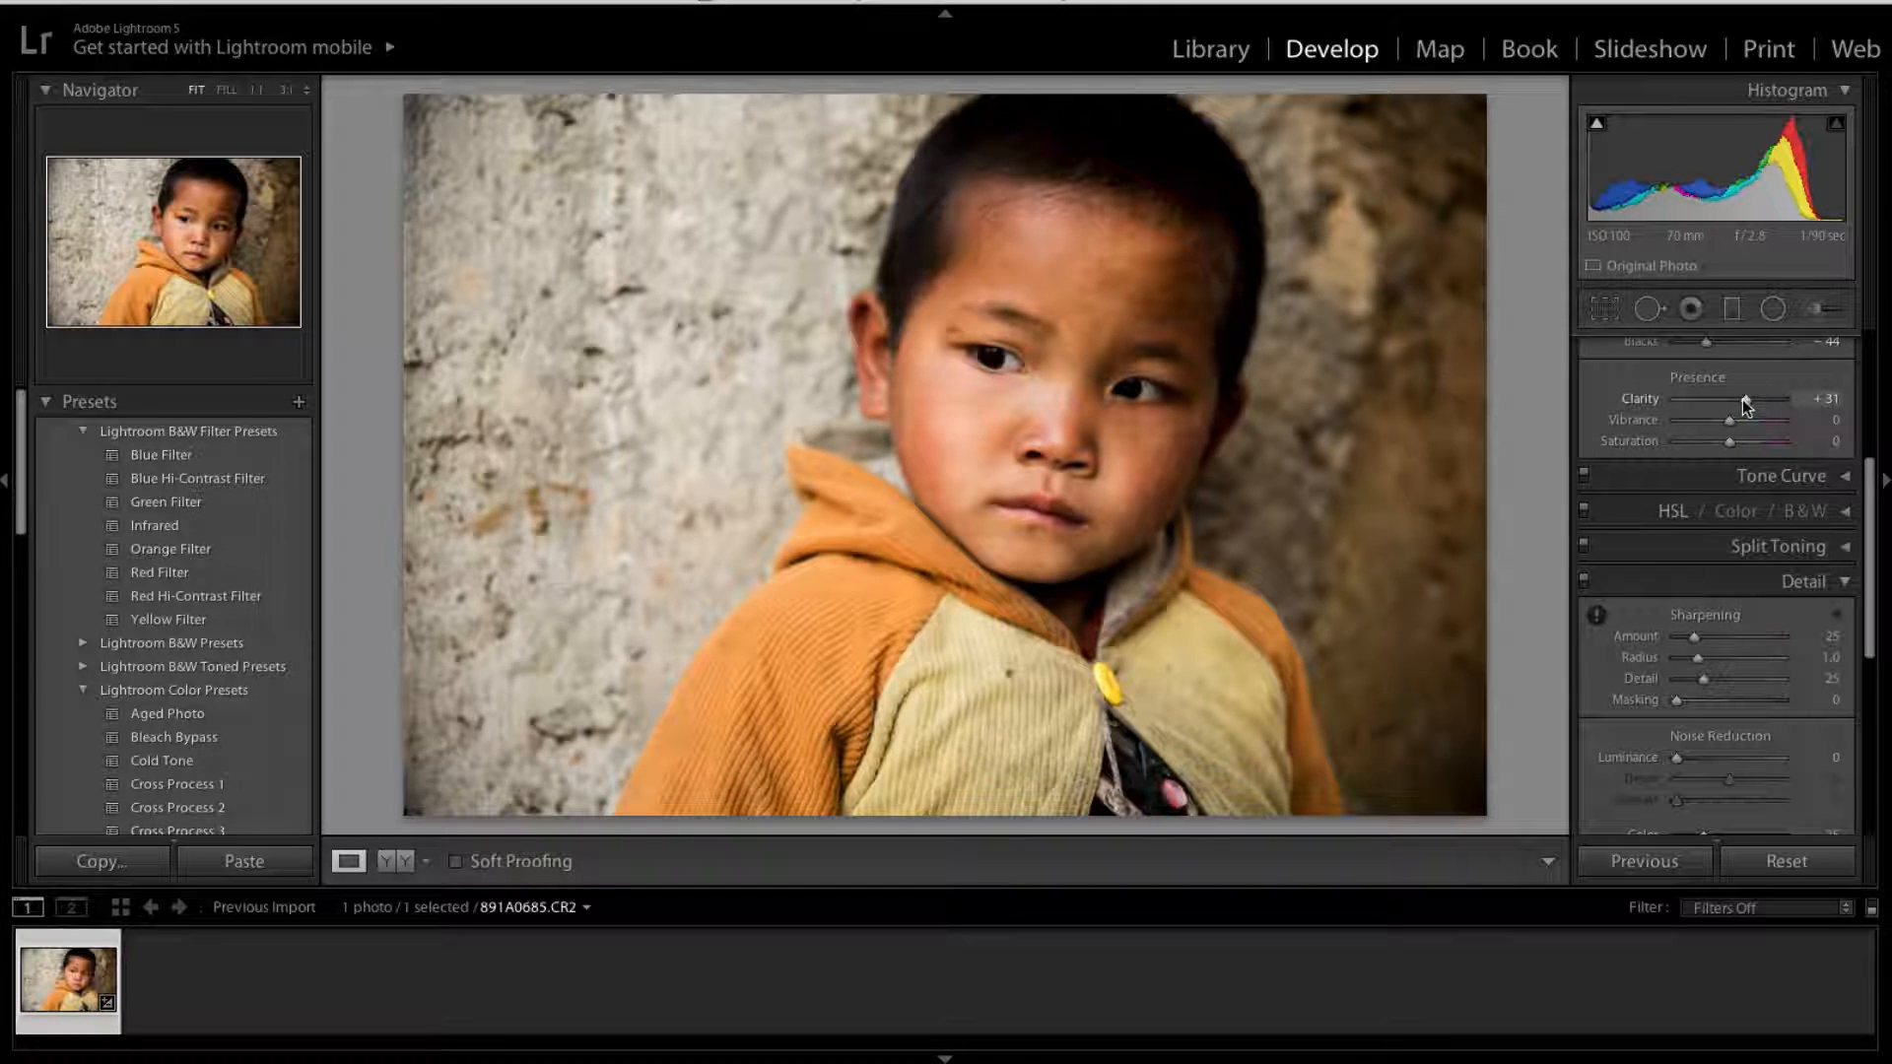
{"action": "left_click_drag", "start_coordinate": [1747, 399], "coordinate": [1744, 399]}
{"action": "left_click_drag", "start_coordinate": [1742, 399], "coordinate": [1747, 400]}
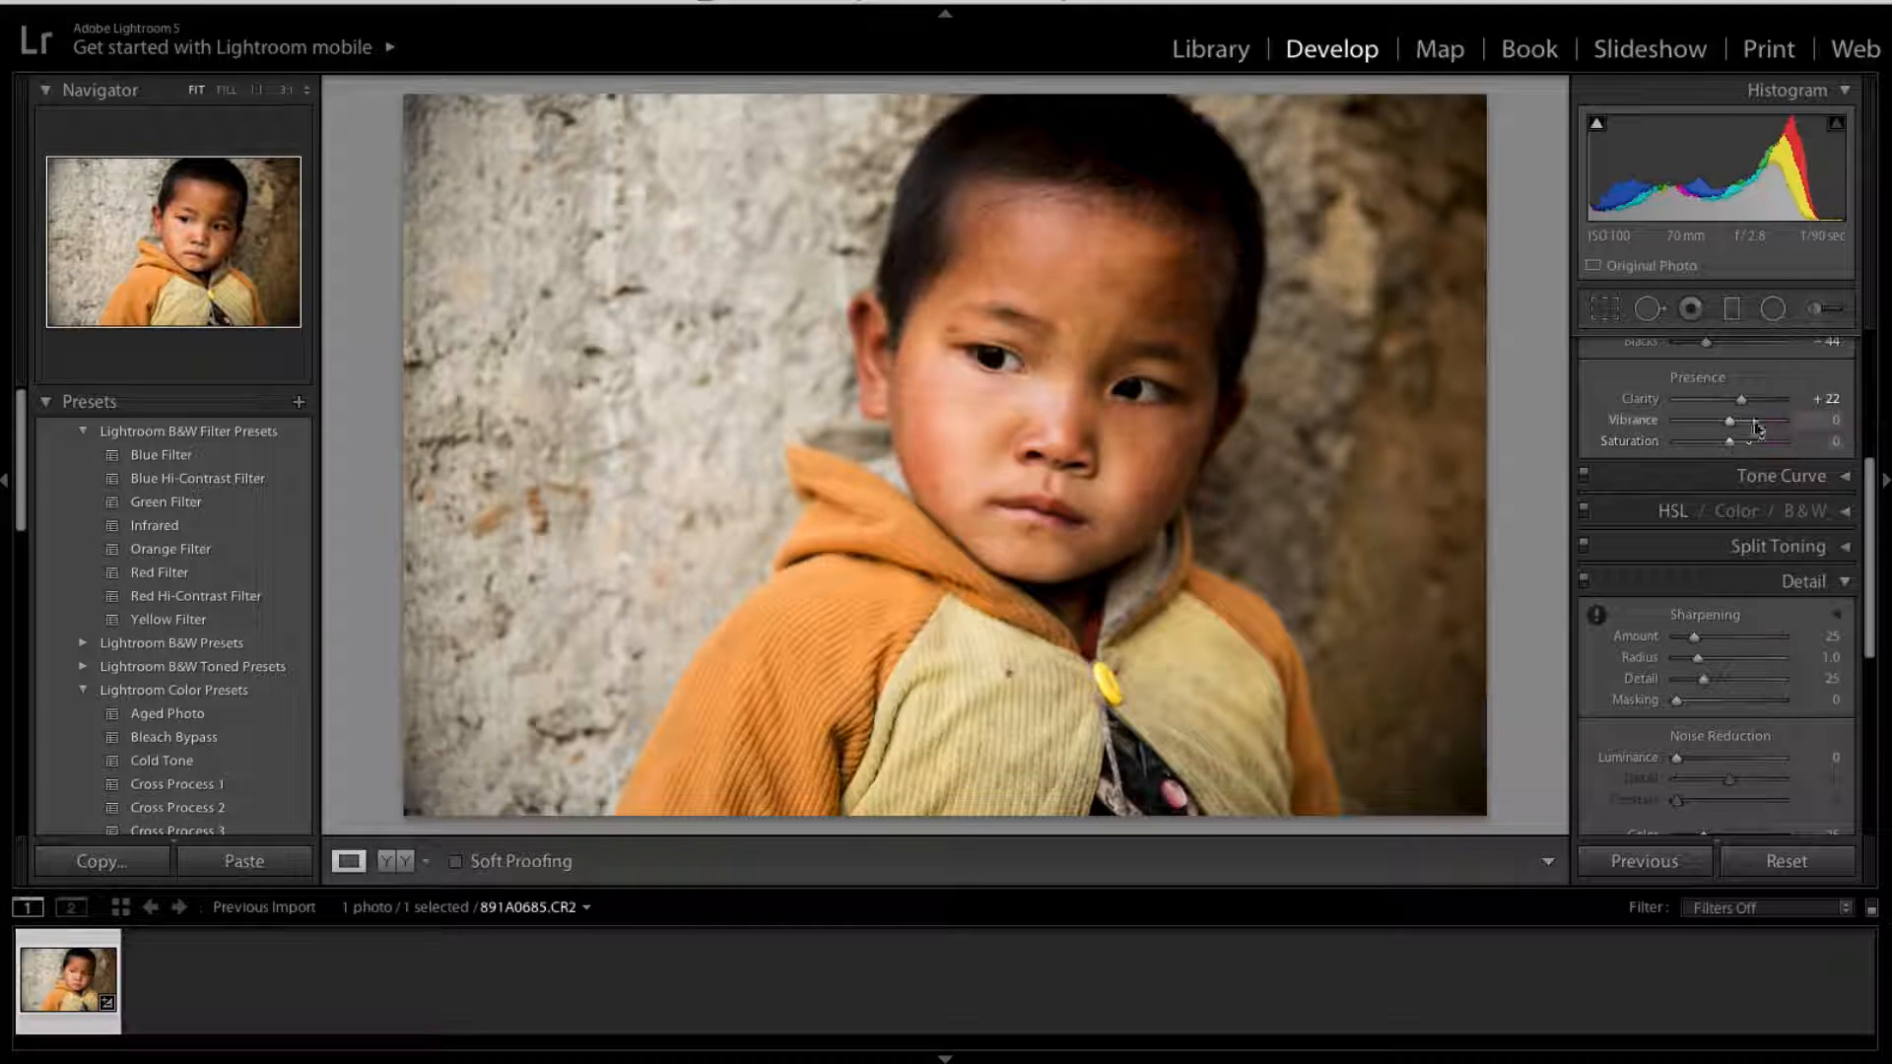
{"action": "left_click_drag", "start_coordinate": [1870, 475], "coordinate": [1870, 480]}
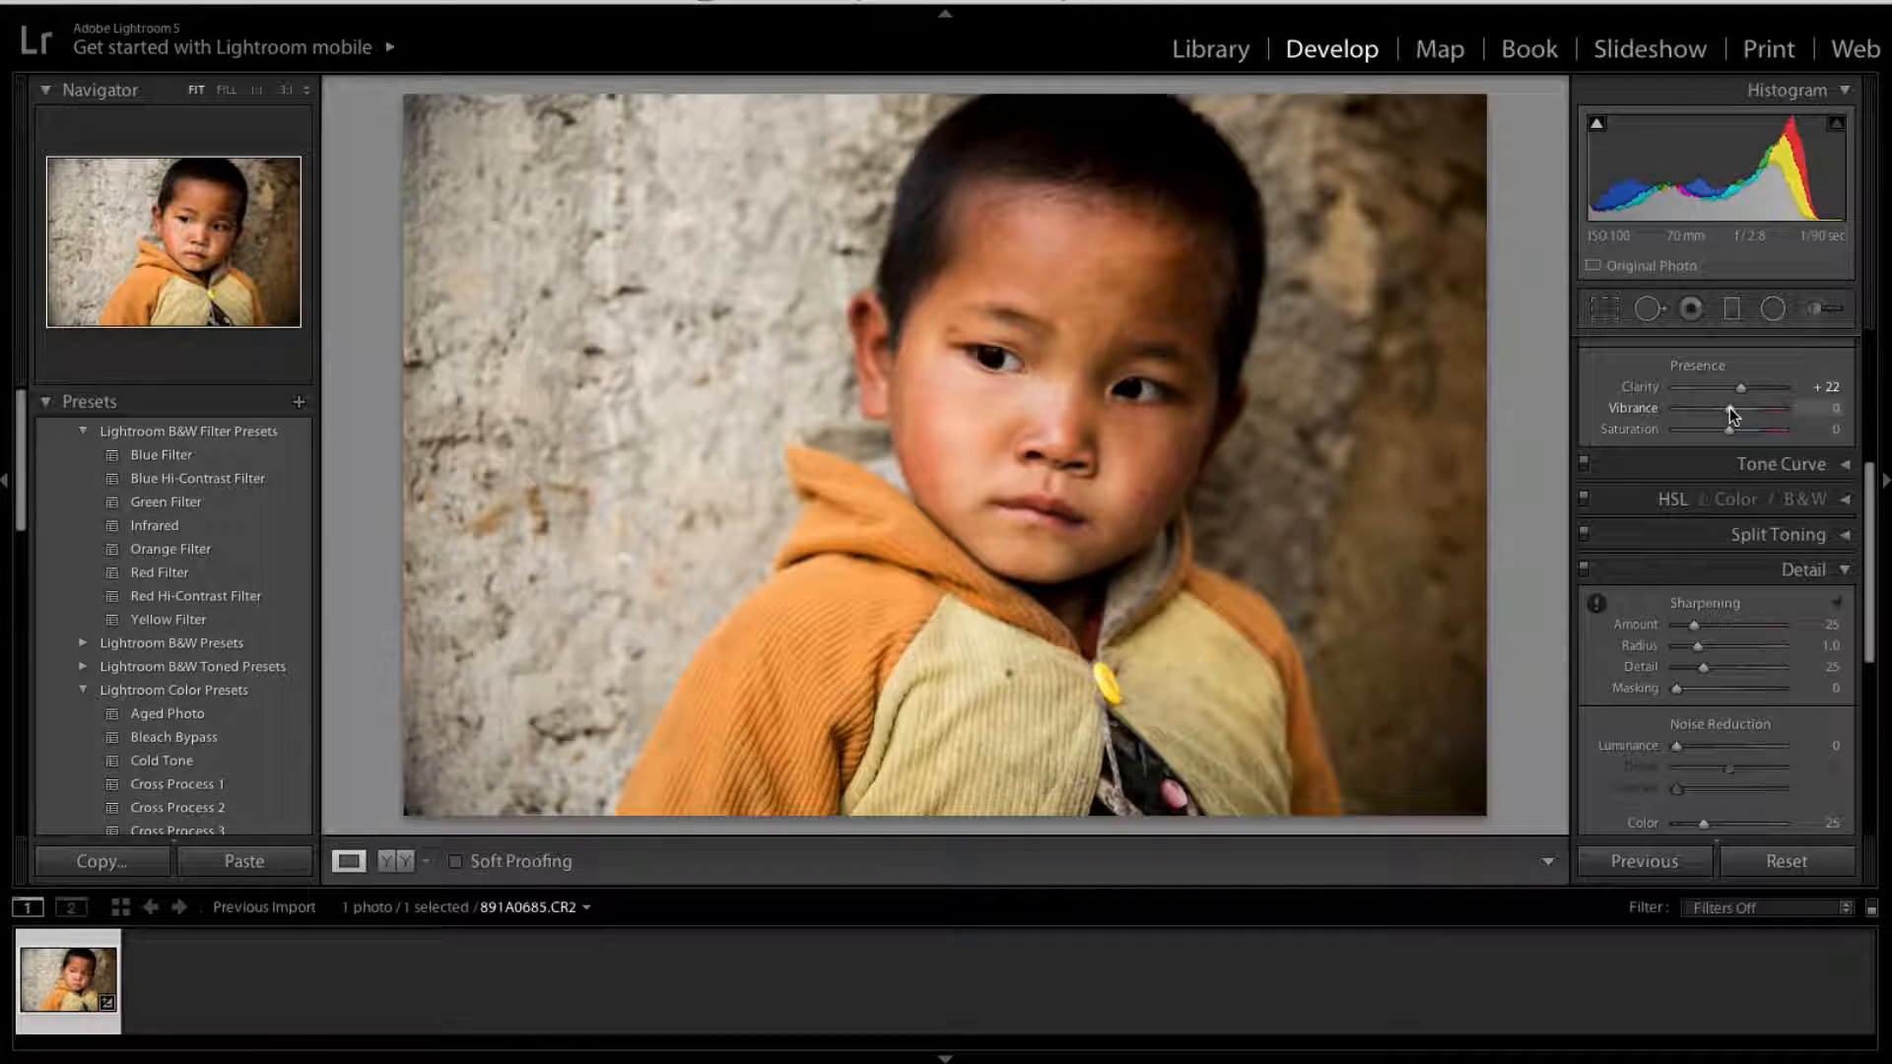
{"action": "mouse_move", "coordinate": [1730, 407]}
{"action": "left_mouse_down"}
{"action": "mouse_move", "coordinate": [1693, 406]}
{"action": "mouse_move", "coordinate": [1742, 409]}
{"action": "left_mouse_up"}
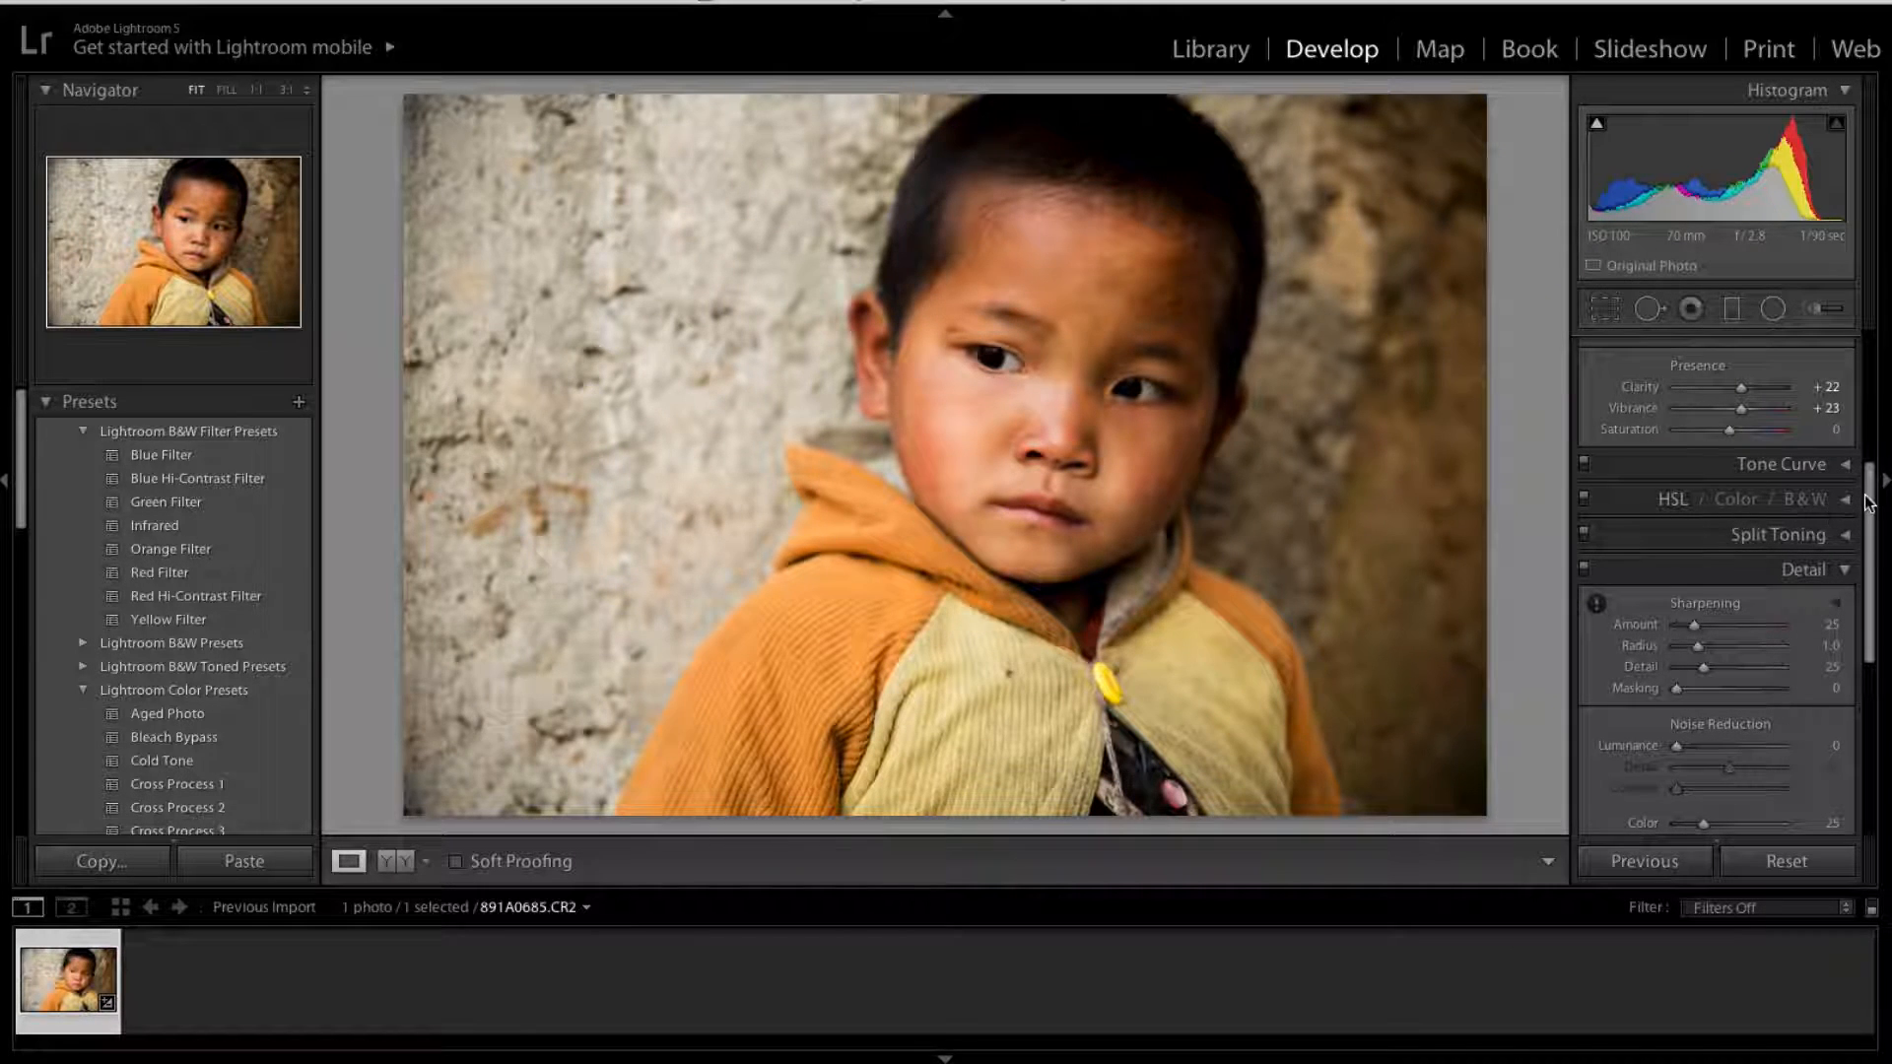
Set the portrait's sharpening Detail to about 44.
{"action": "left_click_drag", "start_coordinate": [1872, 503], "coordinate": [1876, 522]}
{"action": "scroll", "coordinate": [1873, 524], "scroll_direction": "down", "scroll_amount": 3}
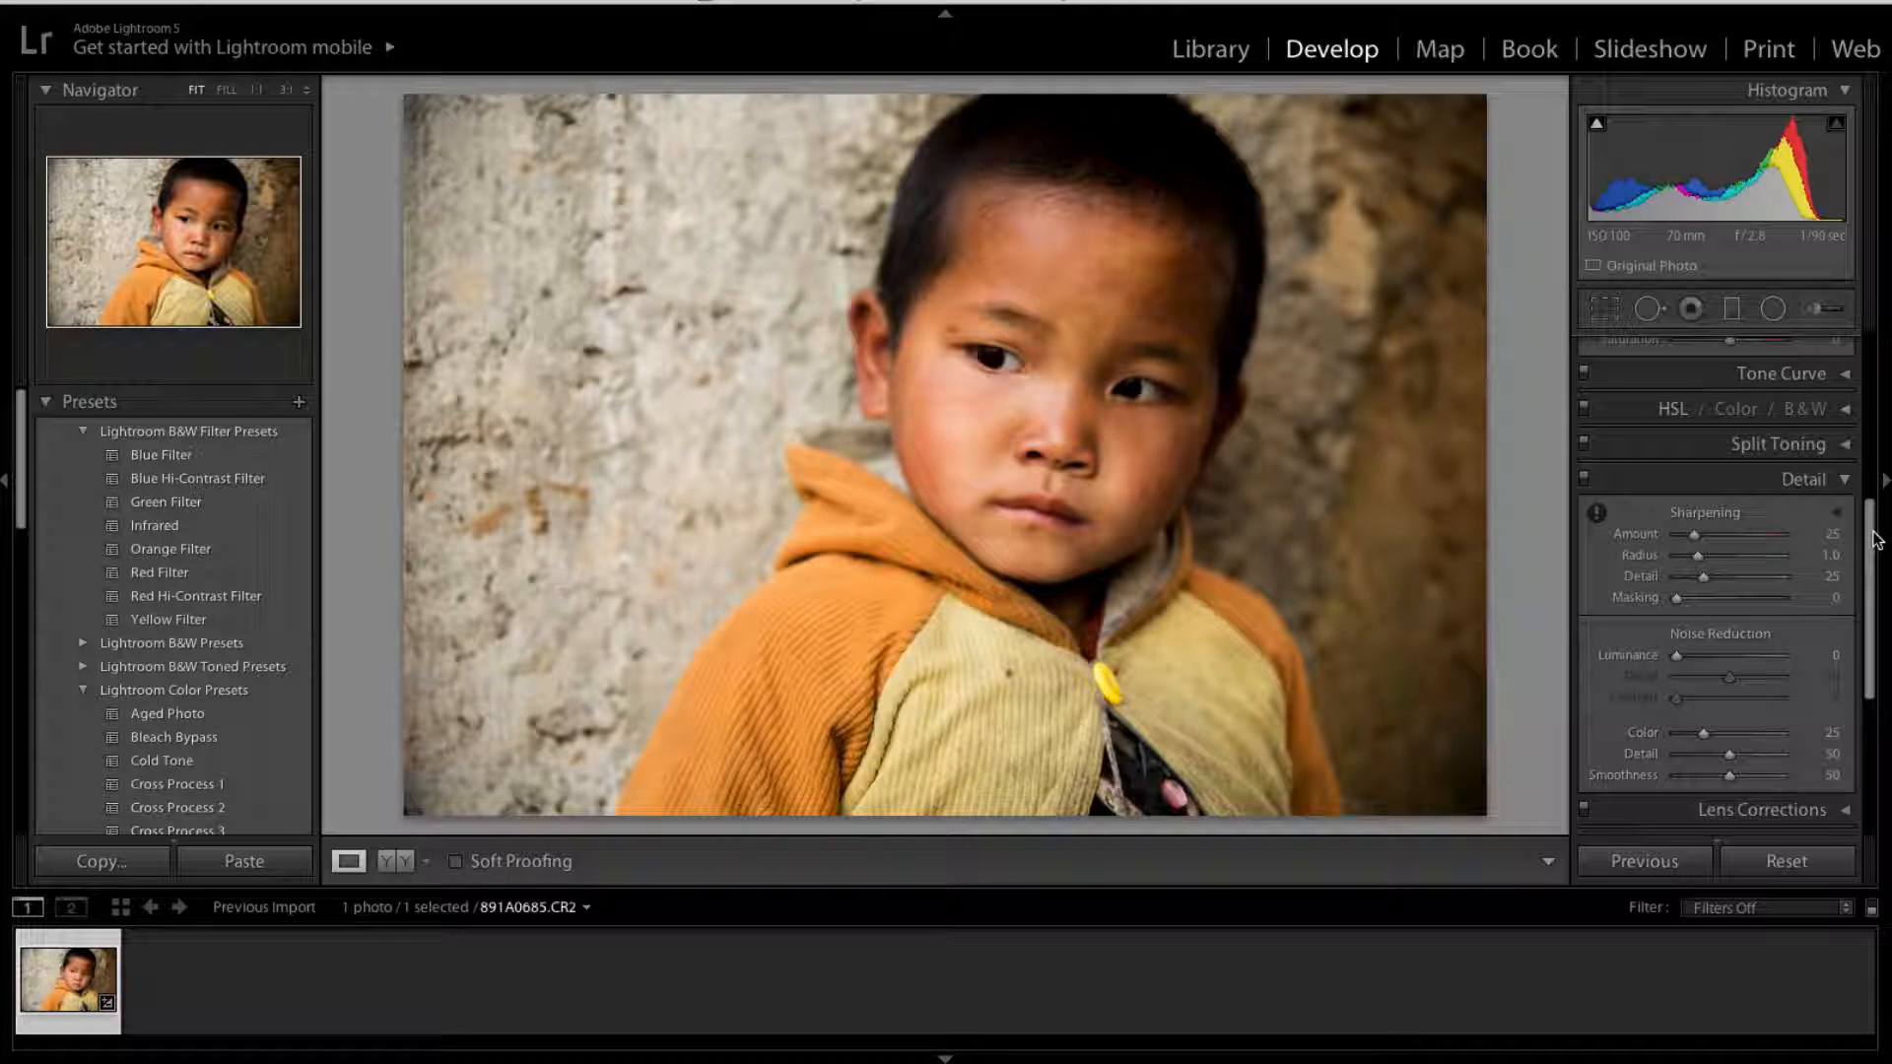
{"action": "left_click_drag", "start_coordinate": [1872, 523], "coordinate": [1870, 582]}
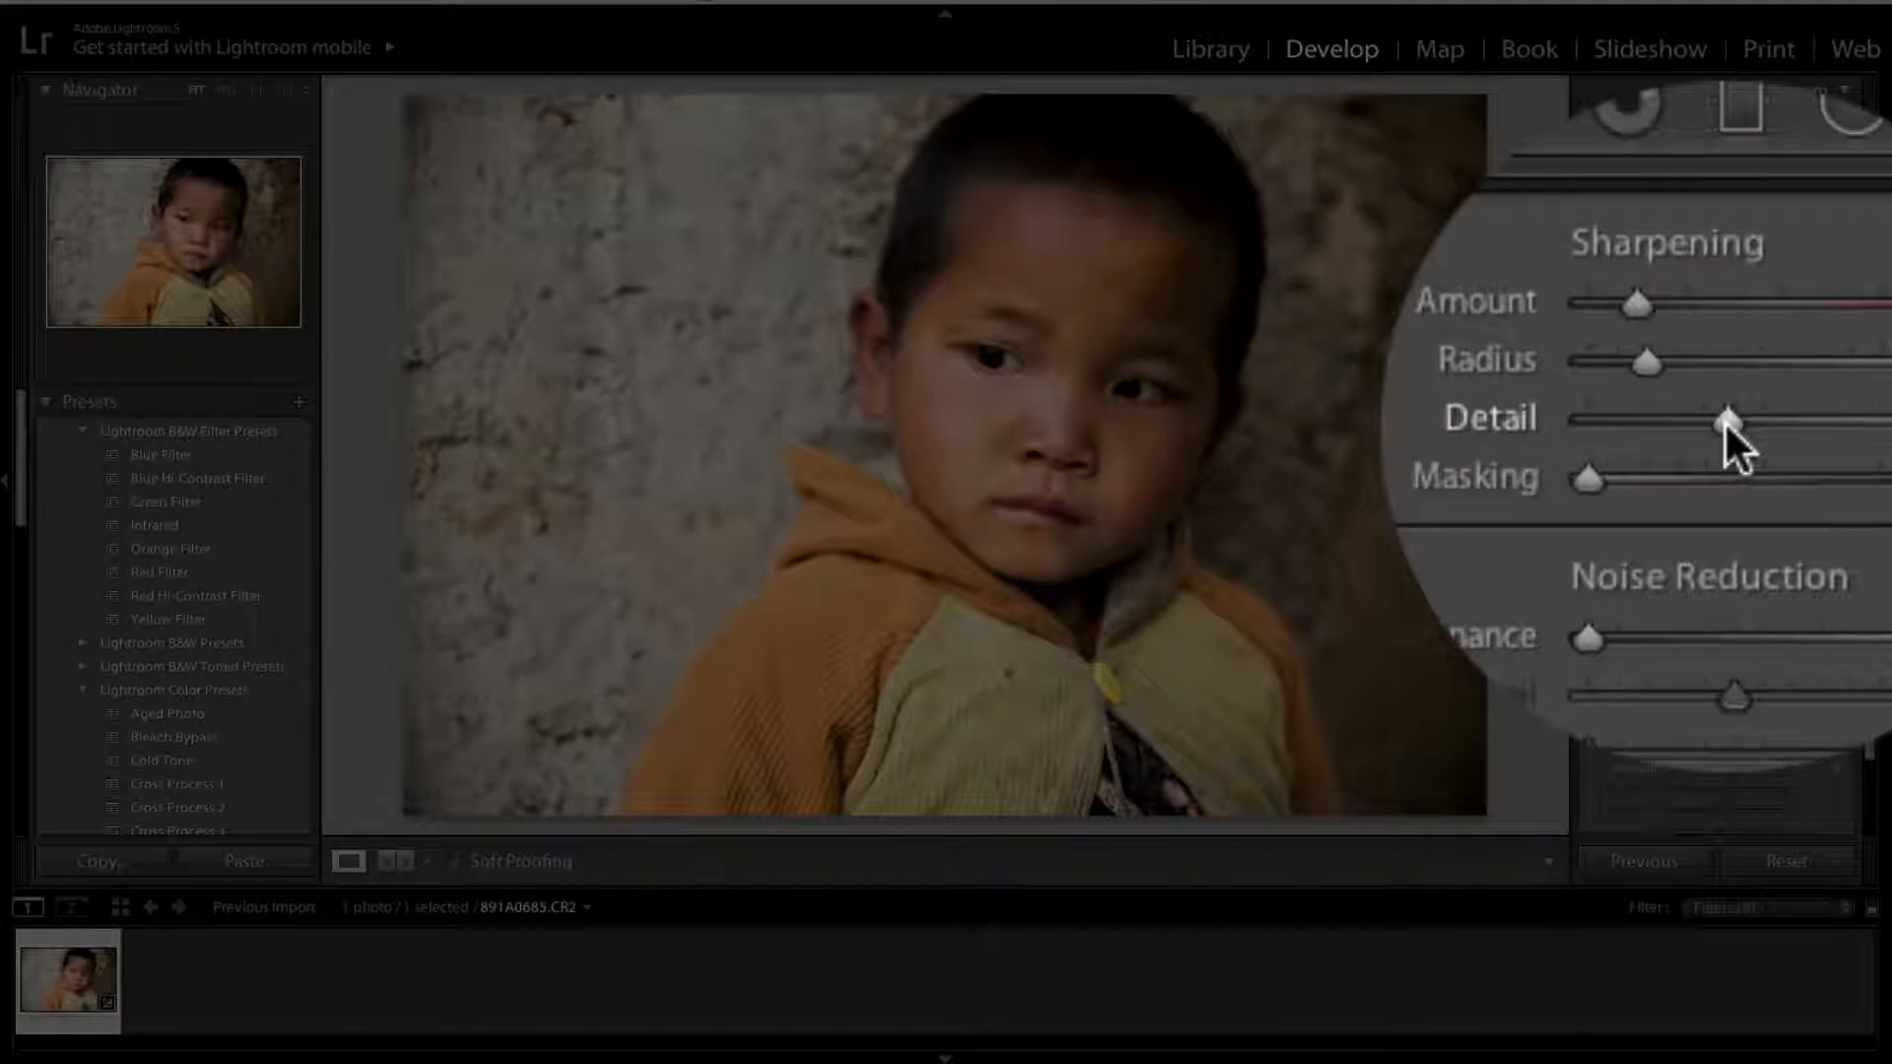
{"action": "mouse_move", "coordinate": [1750, 419]}
{"action": "left_mouse_down"}
{"action": "mouse_move", "coordinate": [1618, 417]}
{"action": "mouse_move", "coordinate": [1719, 426]}
{"action": "left_mouse_up"}
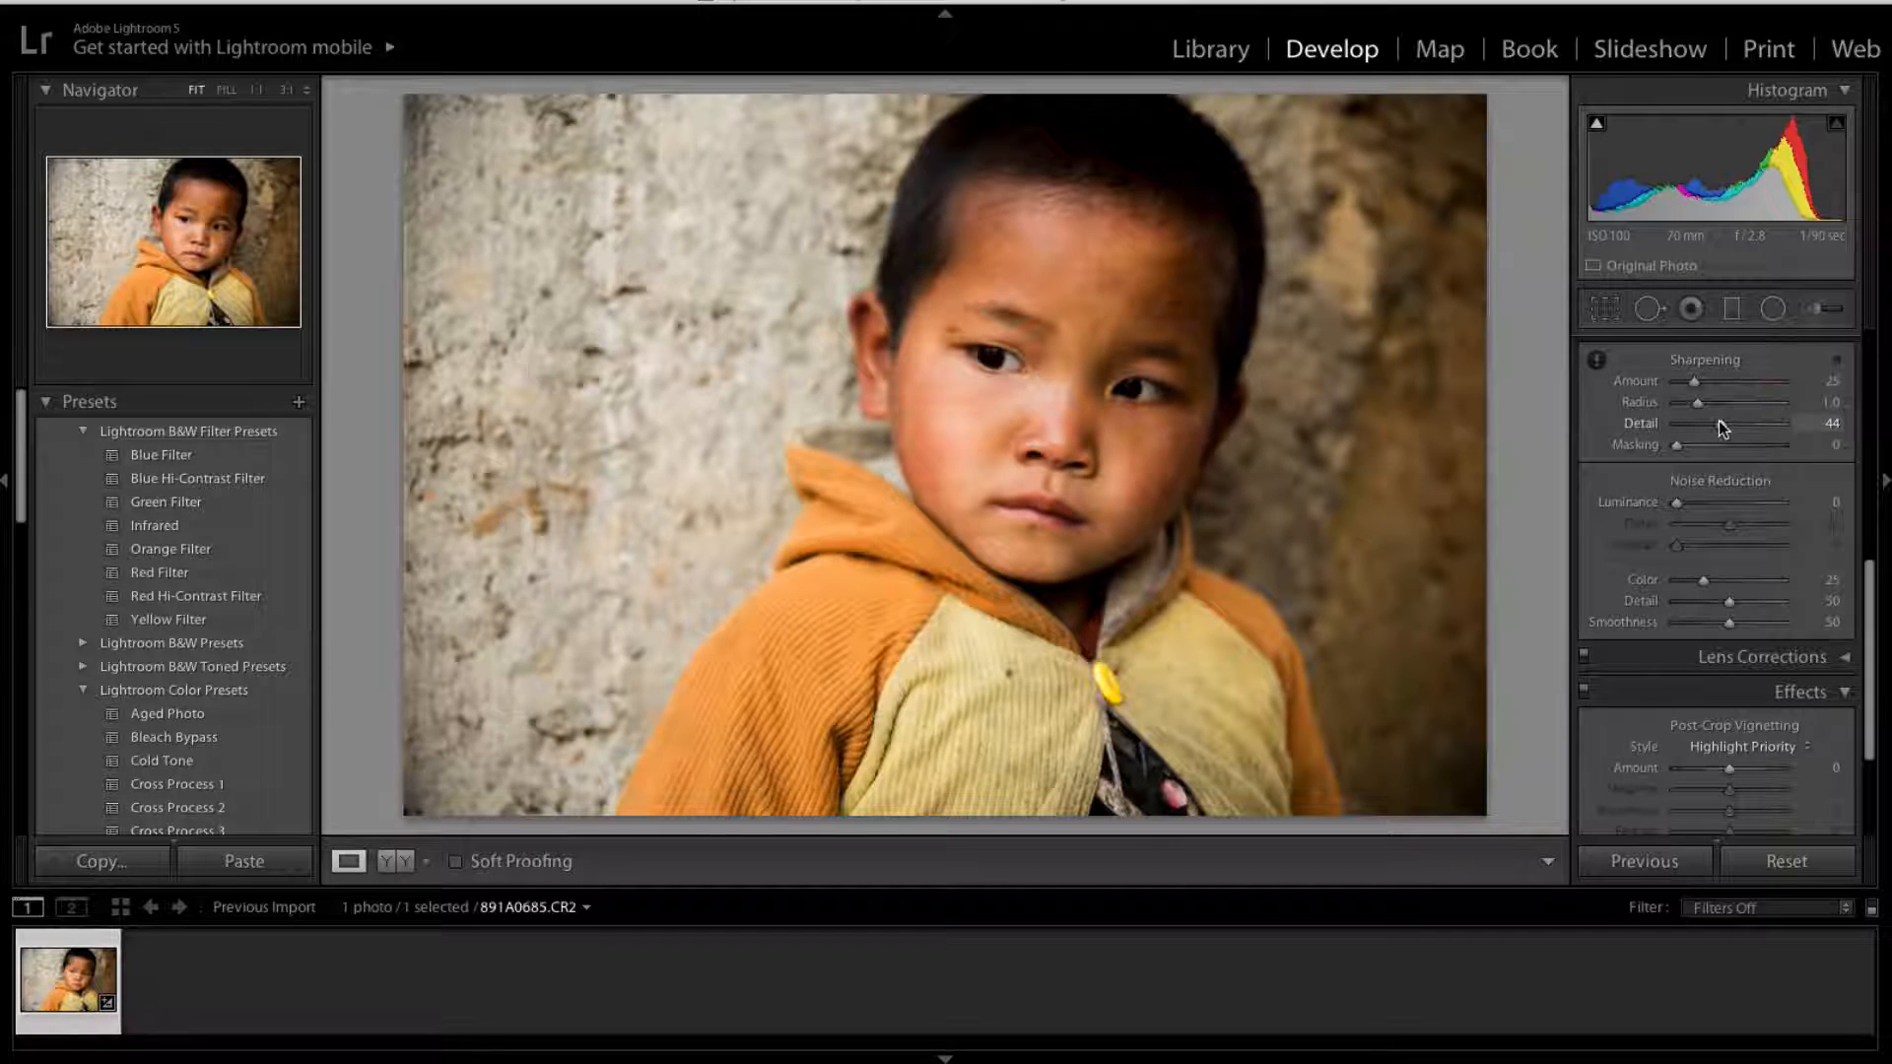
{"action": "left_click_drag", "start_coordinate": [1720, 424], "coordinate": [1719, 423]}
Set the noise reduction Luminance to 16 and its luminance Detail to 48.
{"action": "left_click_drag", "start_coordinate": [1877, 621], "coordinate": [1876, 669]}
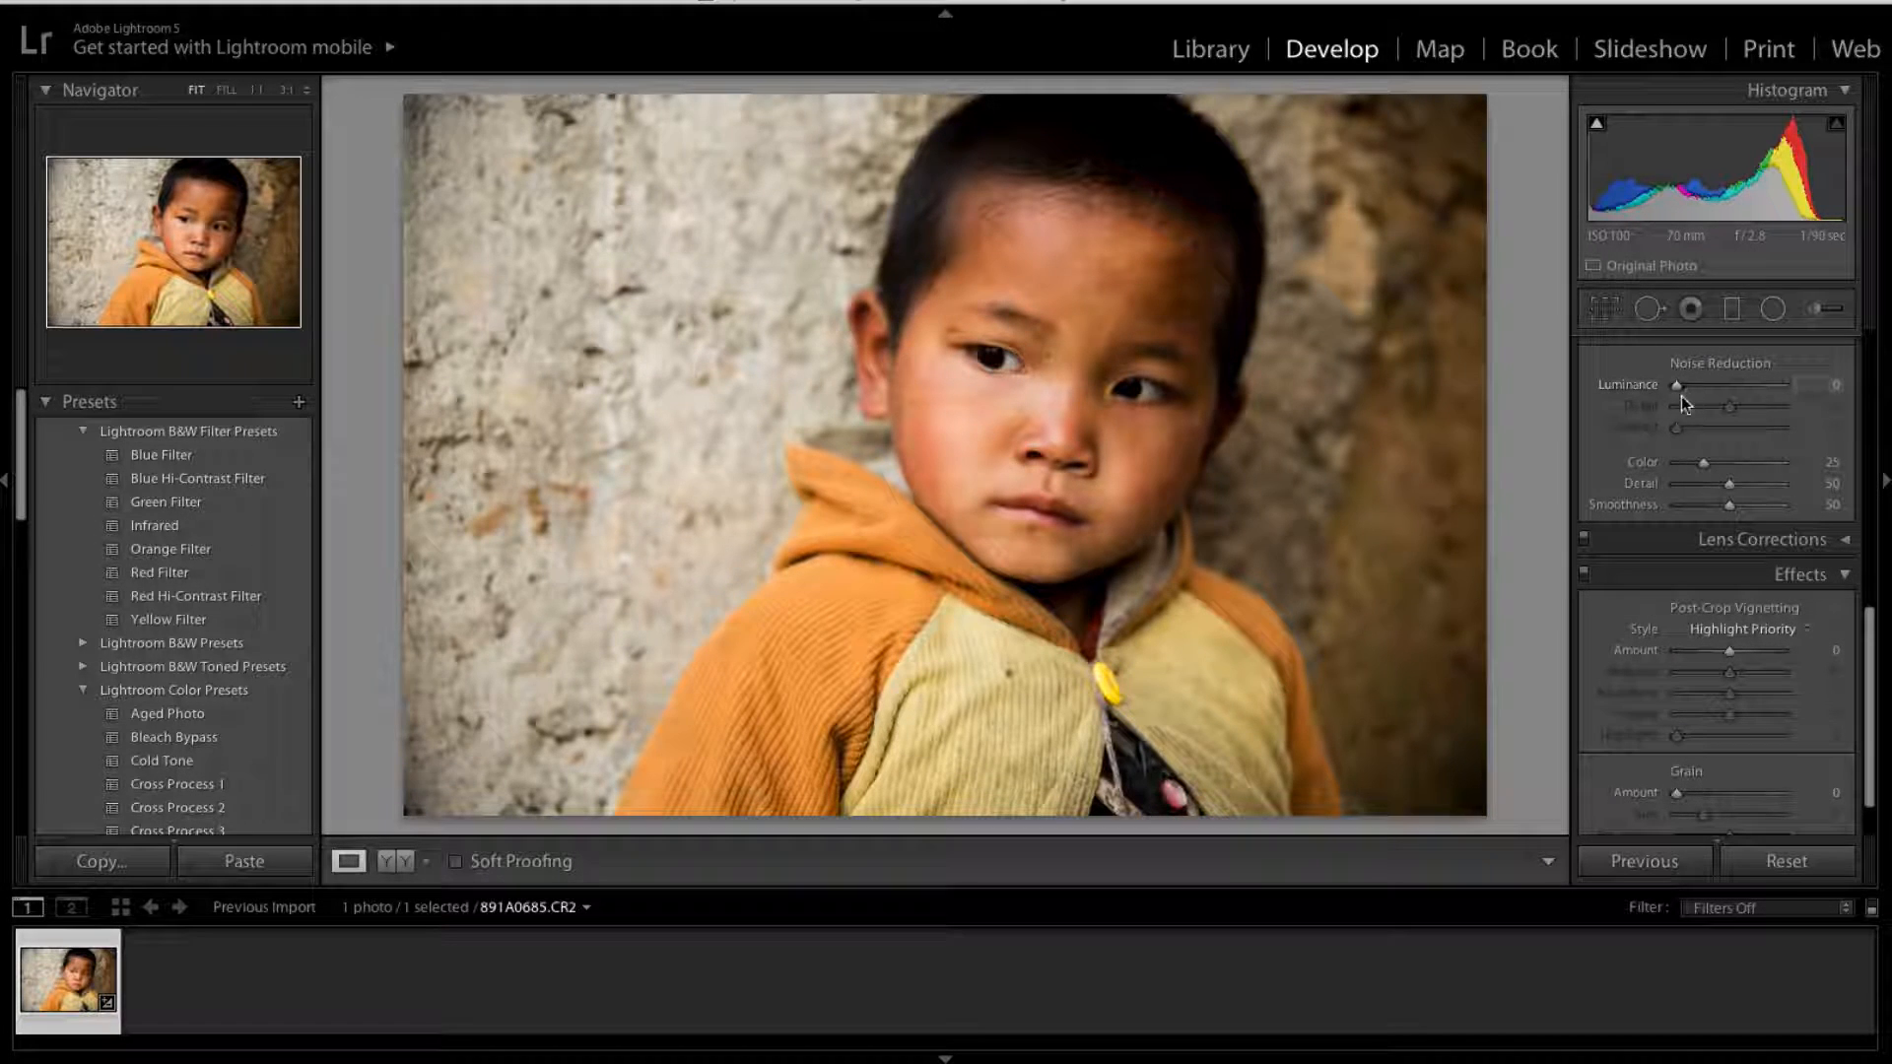
{"action": "left_click_drag", "start_coordinate": [1677, 384], "coordinate": [1682, 386]}
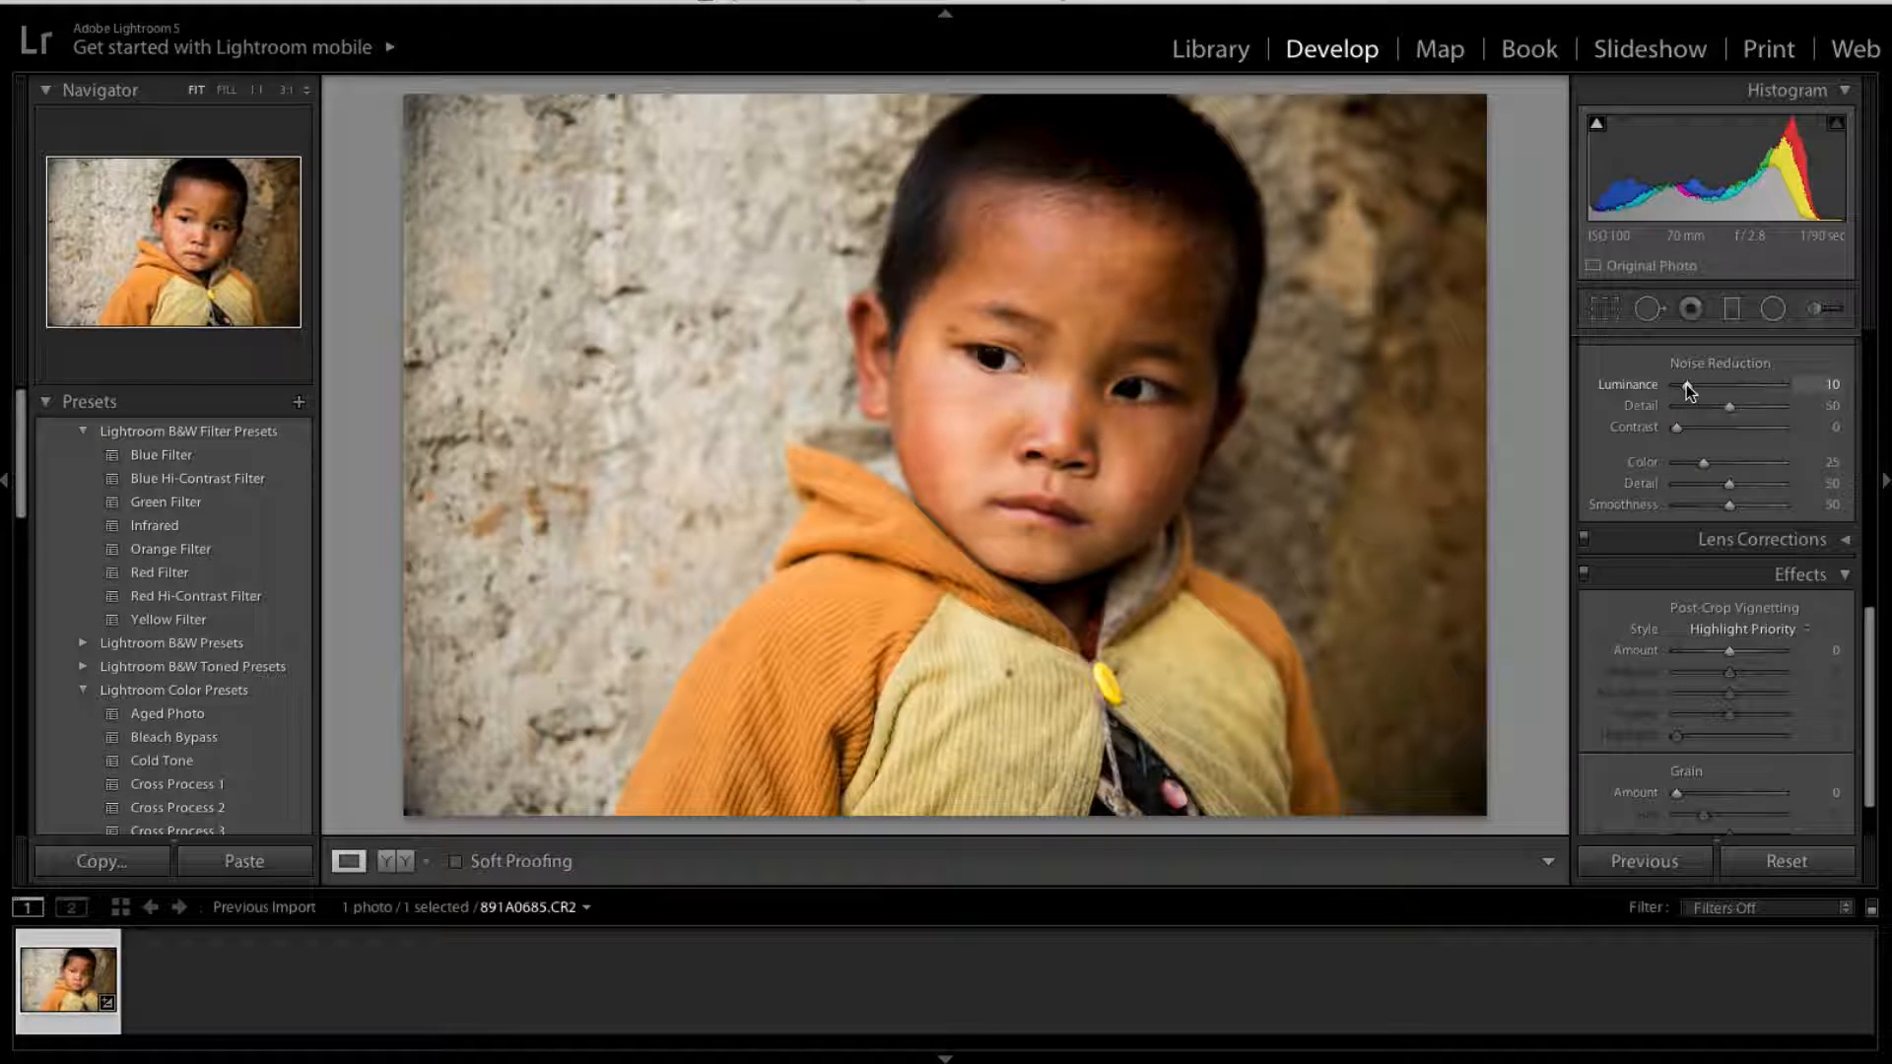
{"action": "left_click_drag", "start_coordinate": [1687, 384], "coordinate": [1693, 382]}
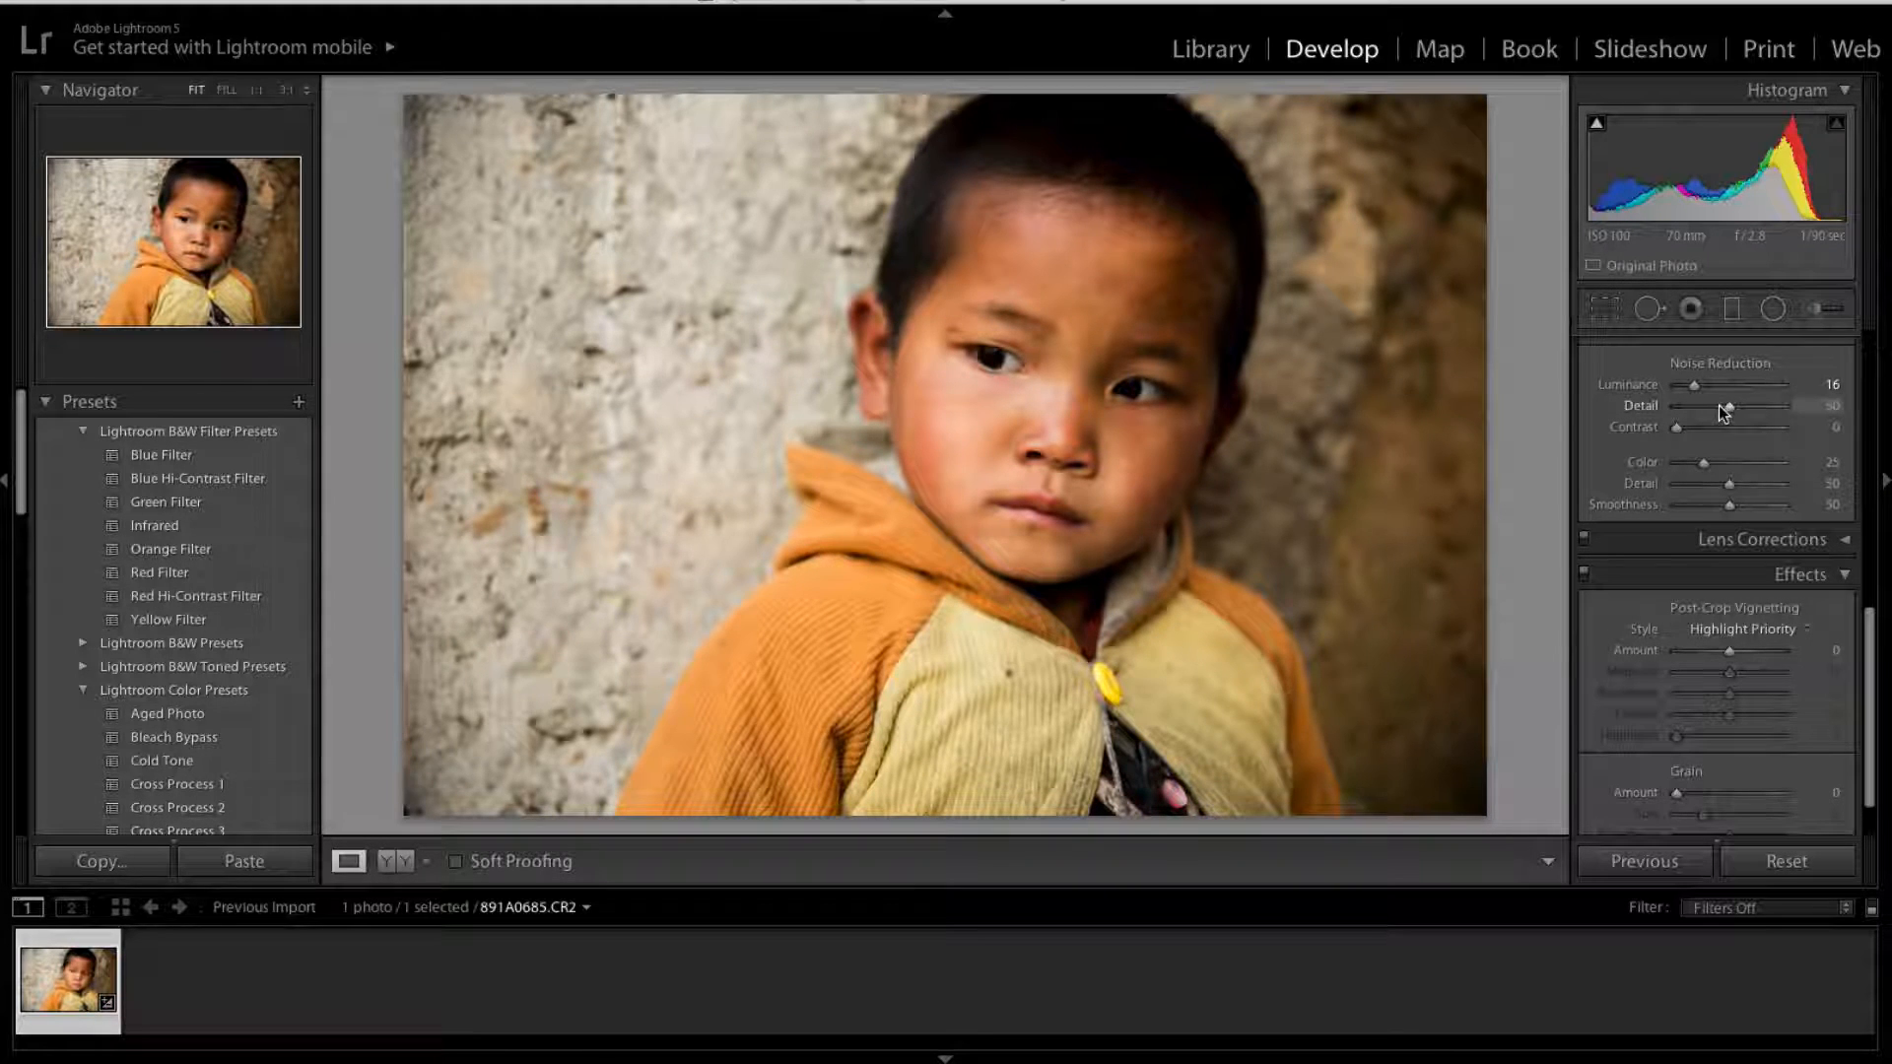
{"action": "left_click_drag", "start_coordinate": [1730, 405], "coordinate": [1724, 405]}
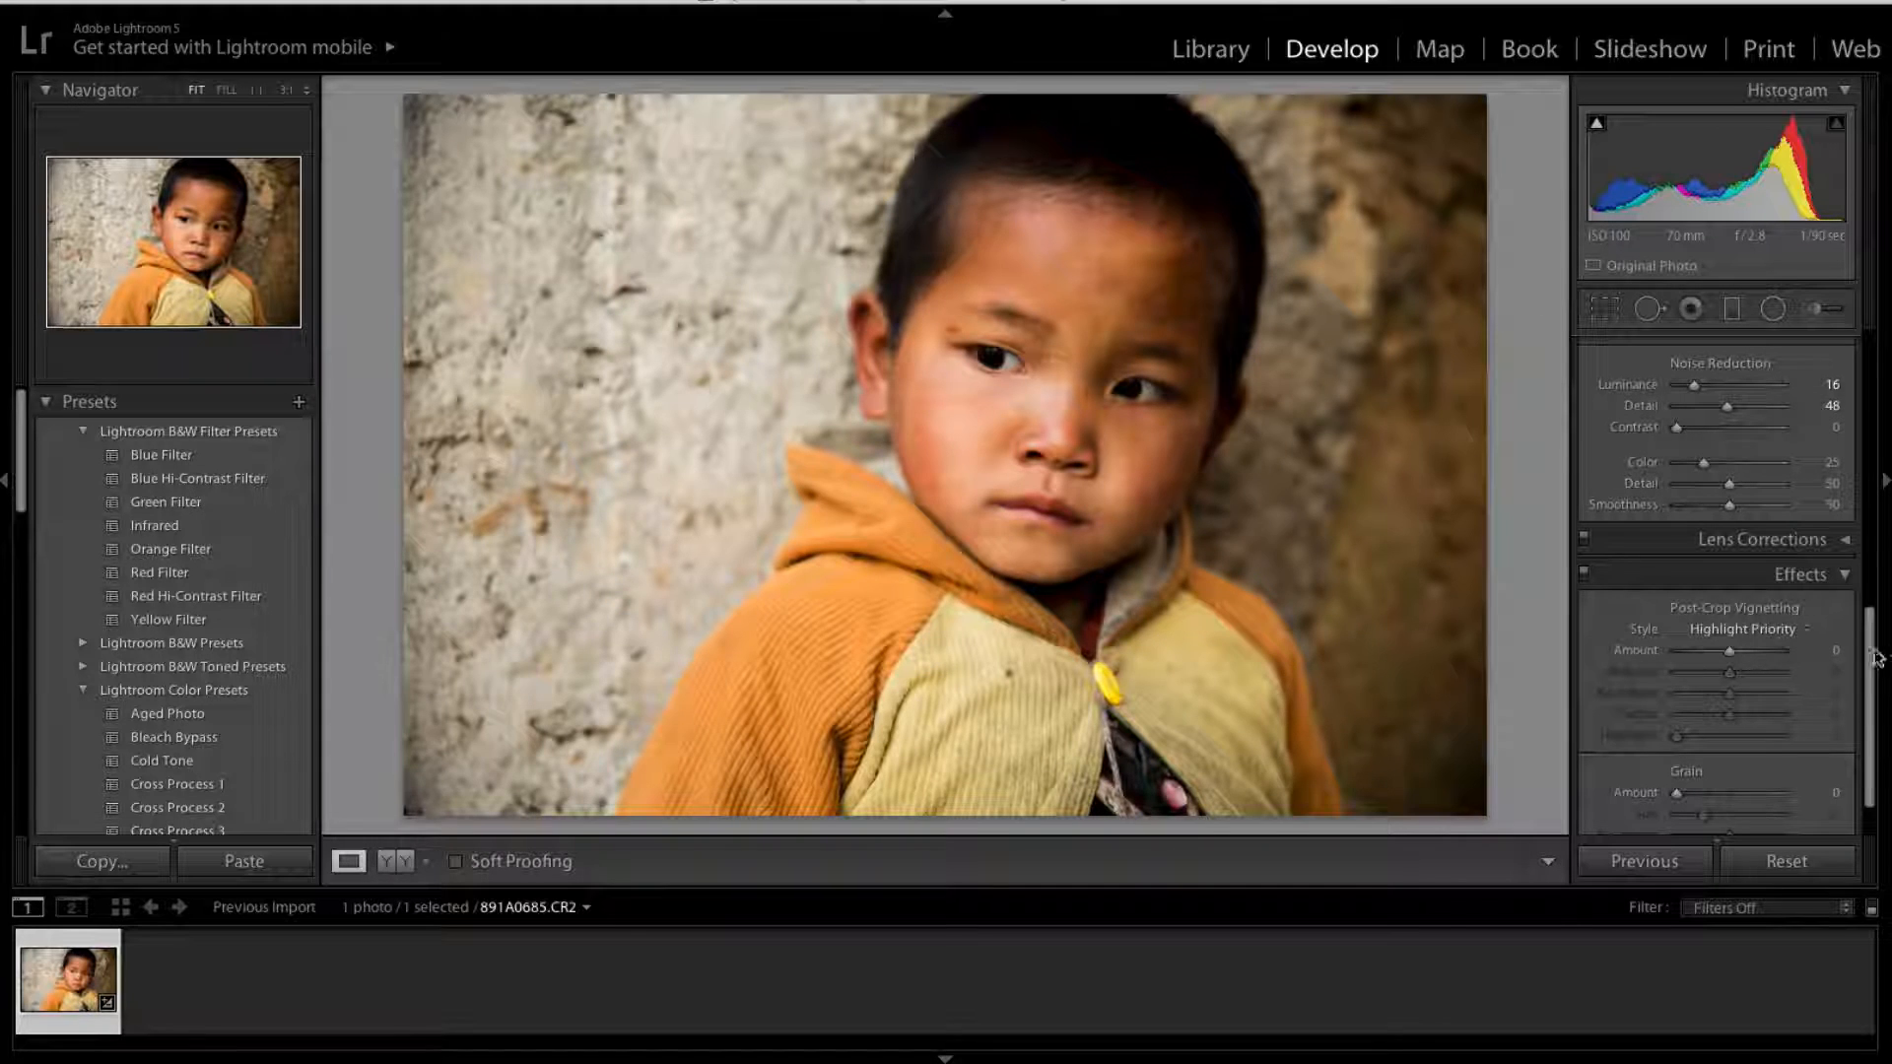
Darken the portrait's edges with a Highlight Priority post-crop vignette, setting its Amount to -25.
{"action": "scroll", "coordinate": [1875, 658], "scroll_direction": "down", "scroll_amount": 2}
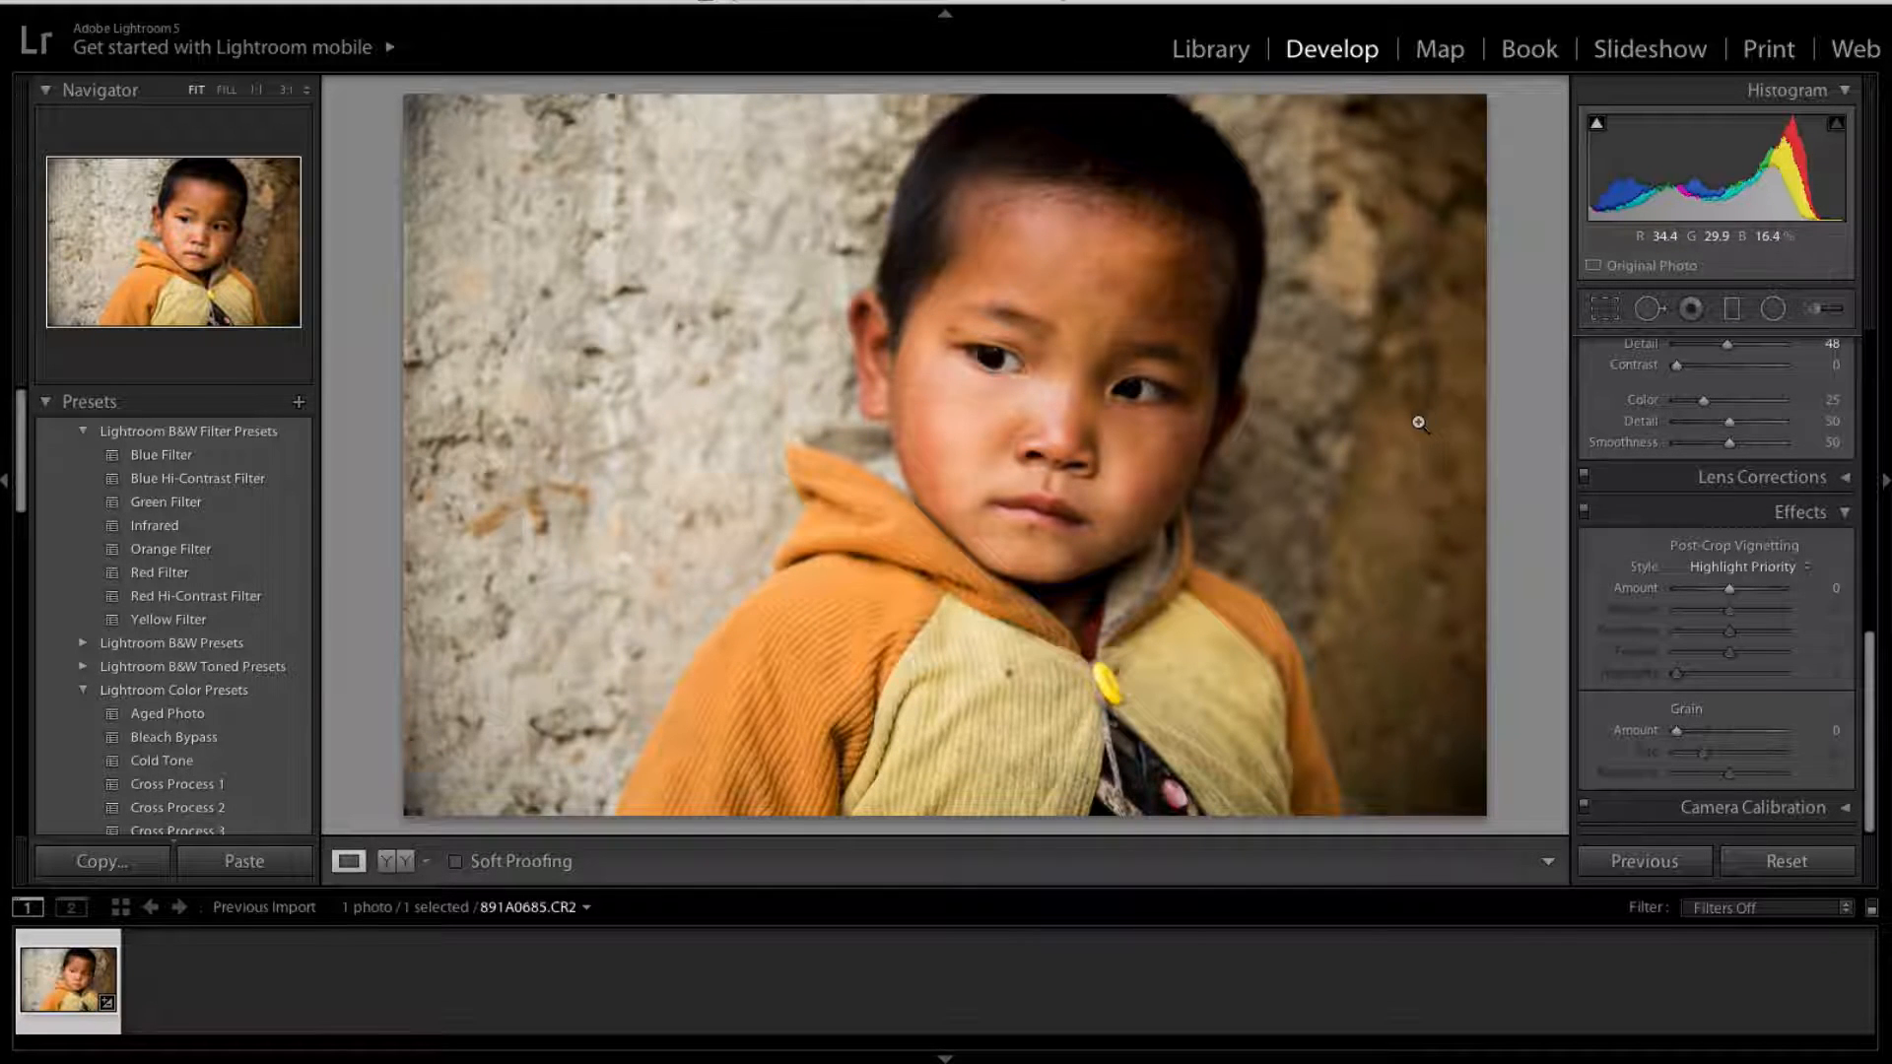
{"action": "left_click", "coordinate": [1701, 589]}
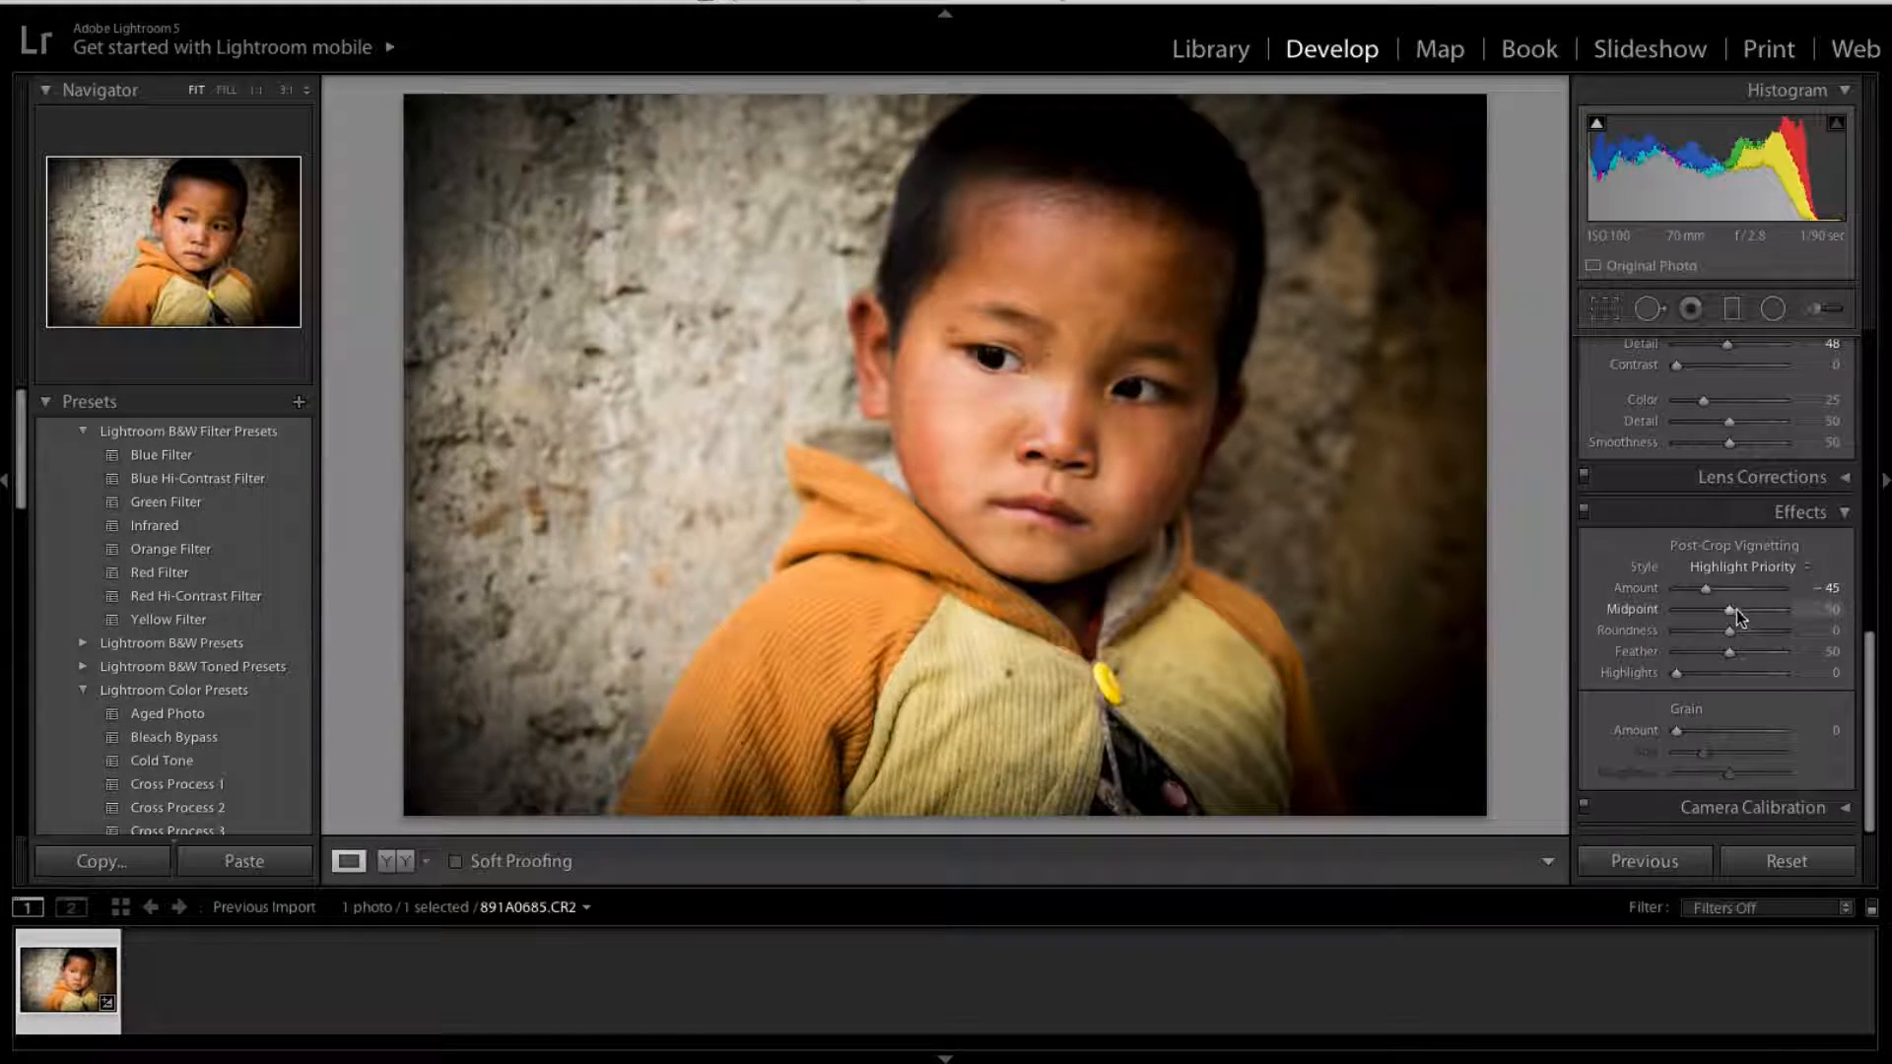
{"action": "left_click", "coordinate": [1731, 611]}
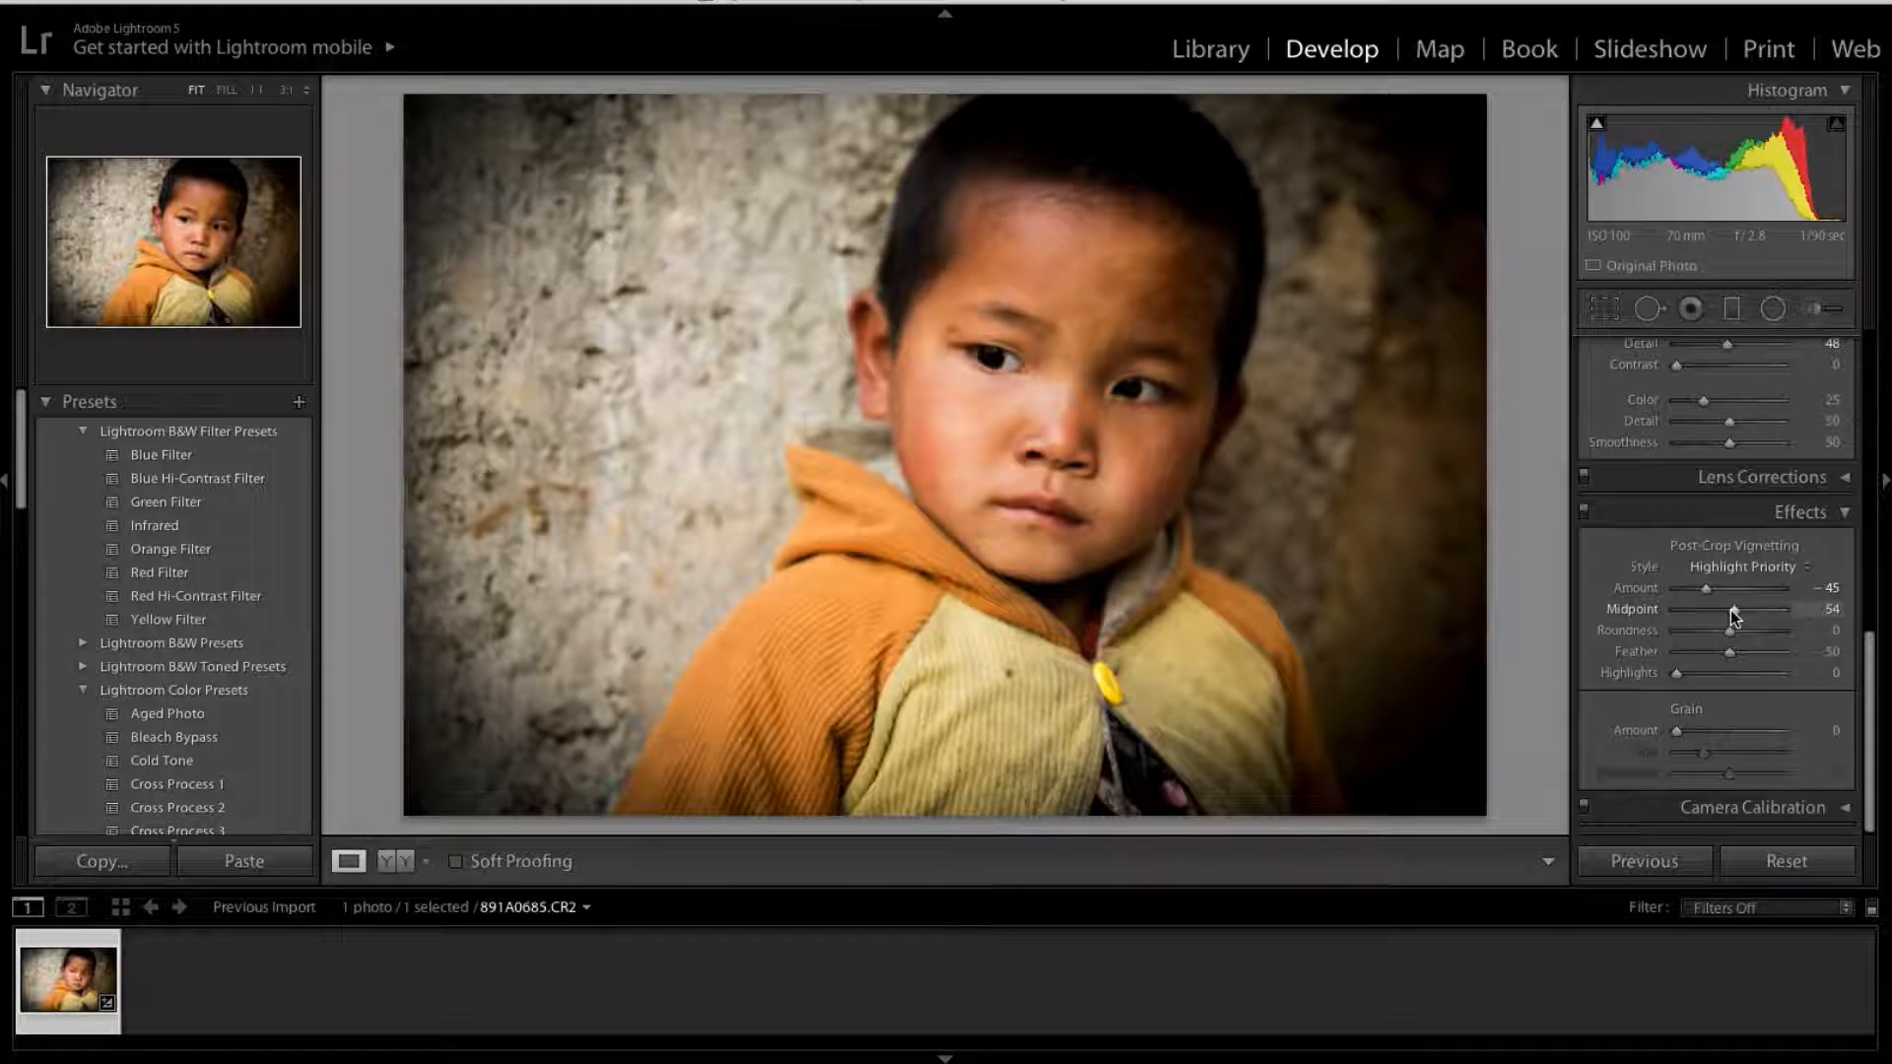
{"action": "mouse_move", "coordinate": [1732, 611]}
{"action": "left_mouse_down"}
{"action": "mouse_move", "coordinate": [1687, 588]}
{"action": "mouse_move", "coordinate": [1719, 589]}
{"action": "mouse_move", "coordinate": [1681, 589]}
{"action": "mouse_move", "coordinate": [1713, 588]}
{"action": "left_mouse_up"}
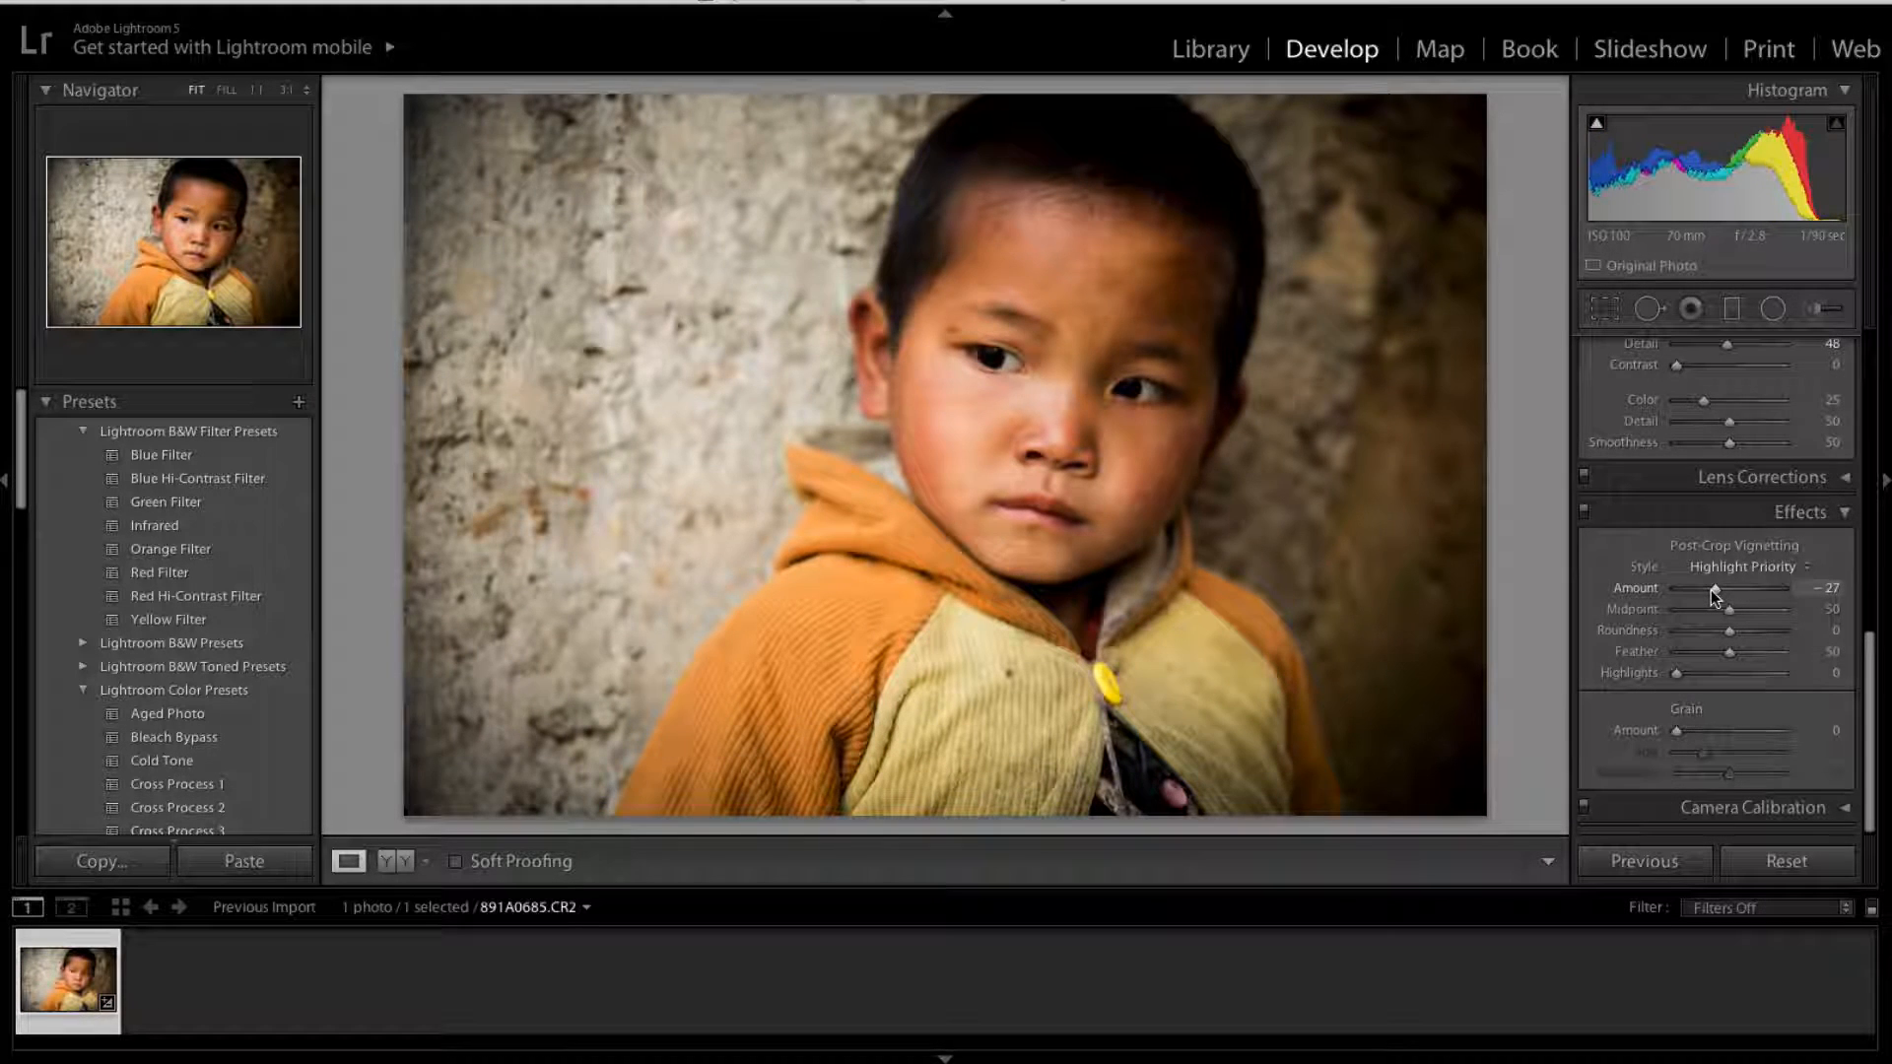
{"action": "left_click_drag", "start_coordinate": [1710, 590], "coordinate": [1711, 589]}
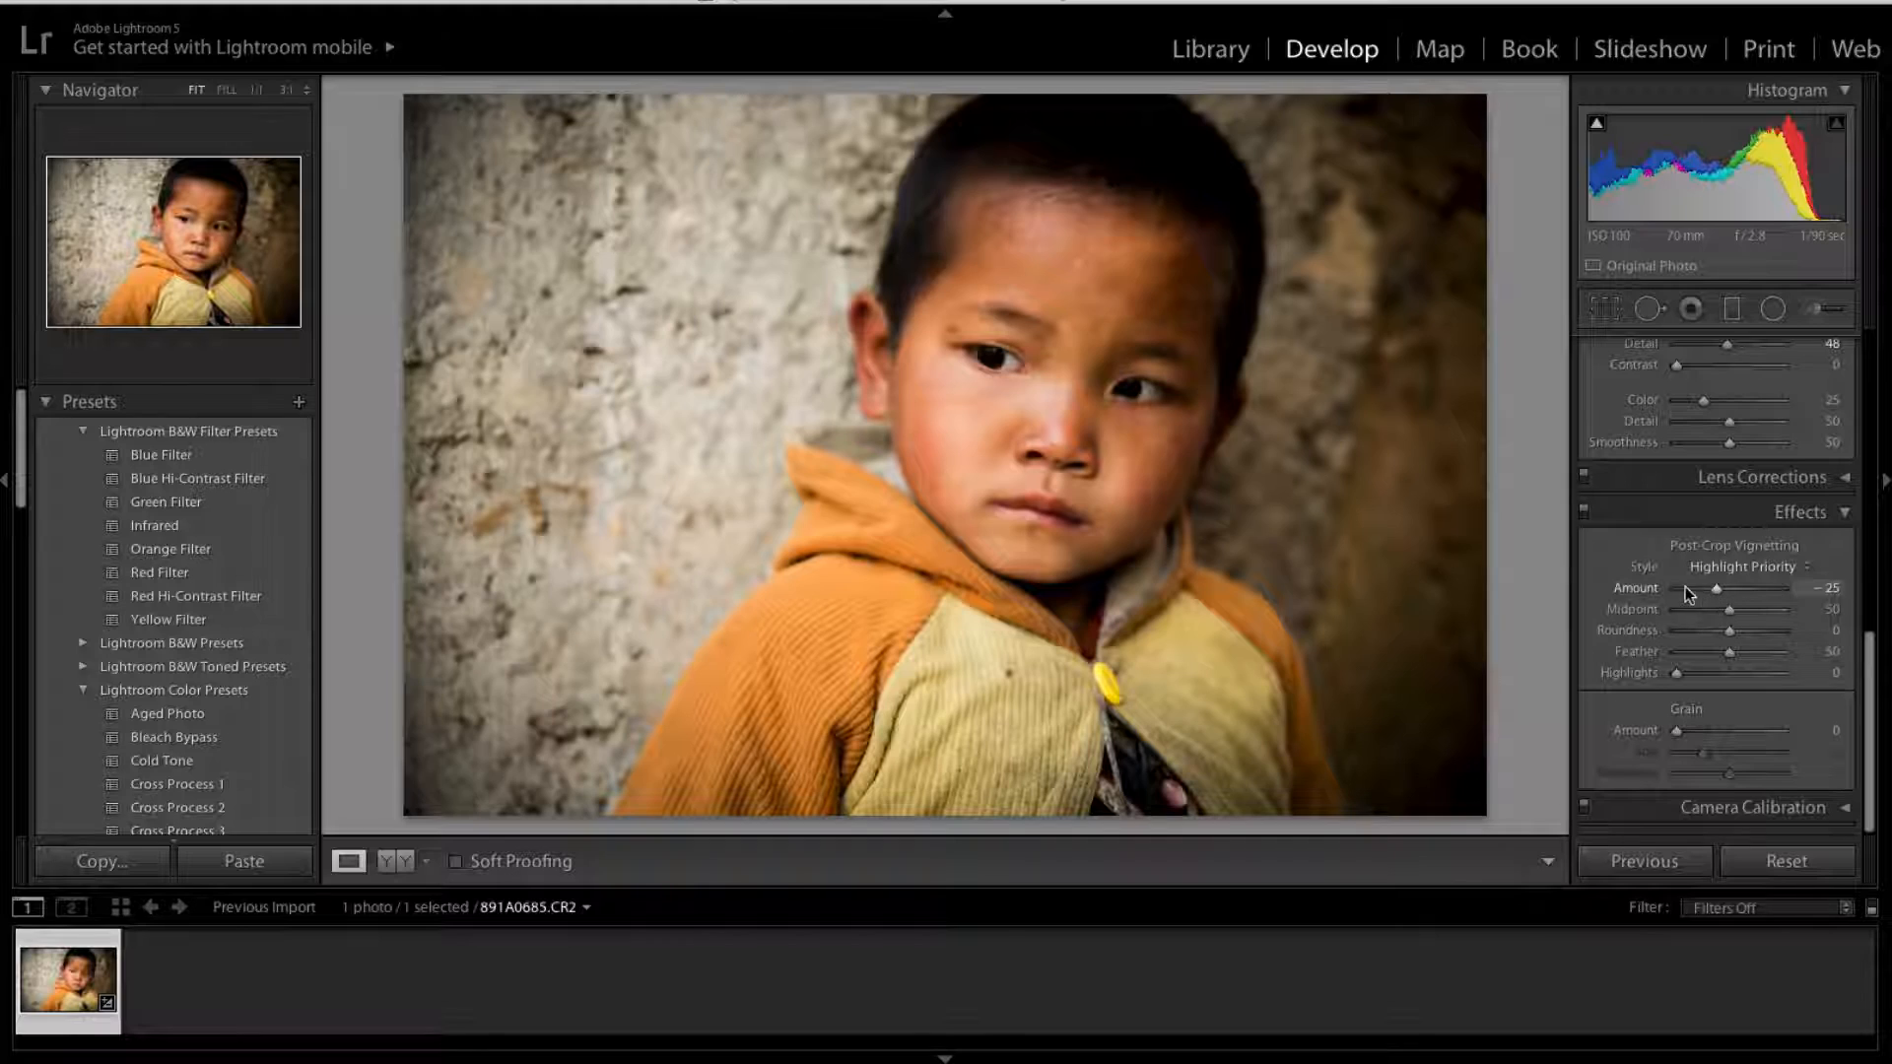
Try lower Midpoint values for the post-crop vignette, going down to 0 and back up to 18.
{"action": "left_click", "coordinate": [1693, 609]}
{"action": "left_click_drag", "start_coordinate": [1693, 607], "coordinate": [1681, 607]}
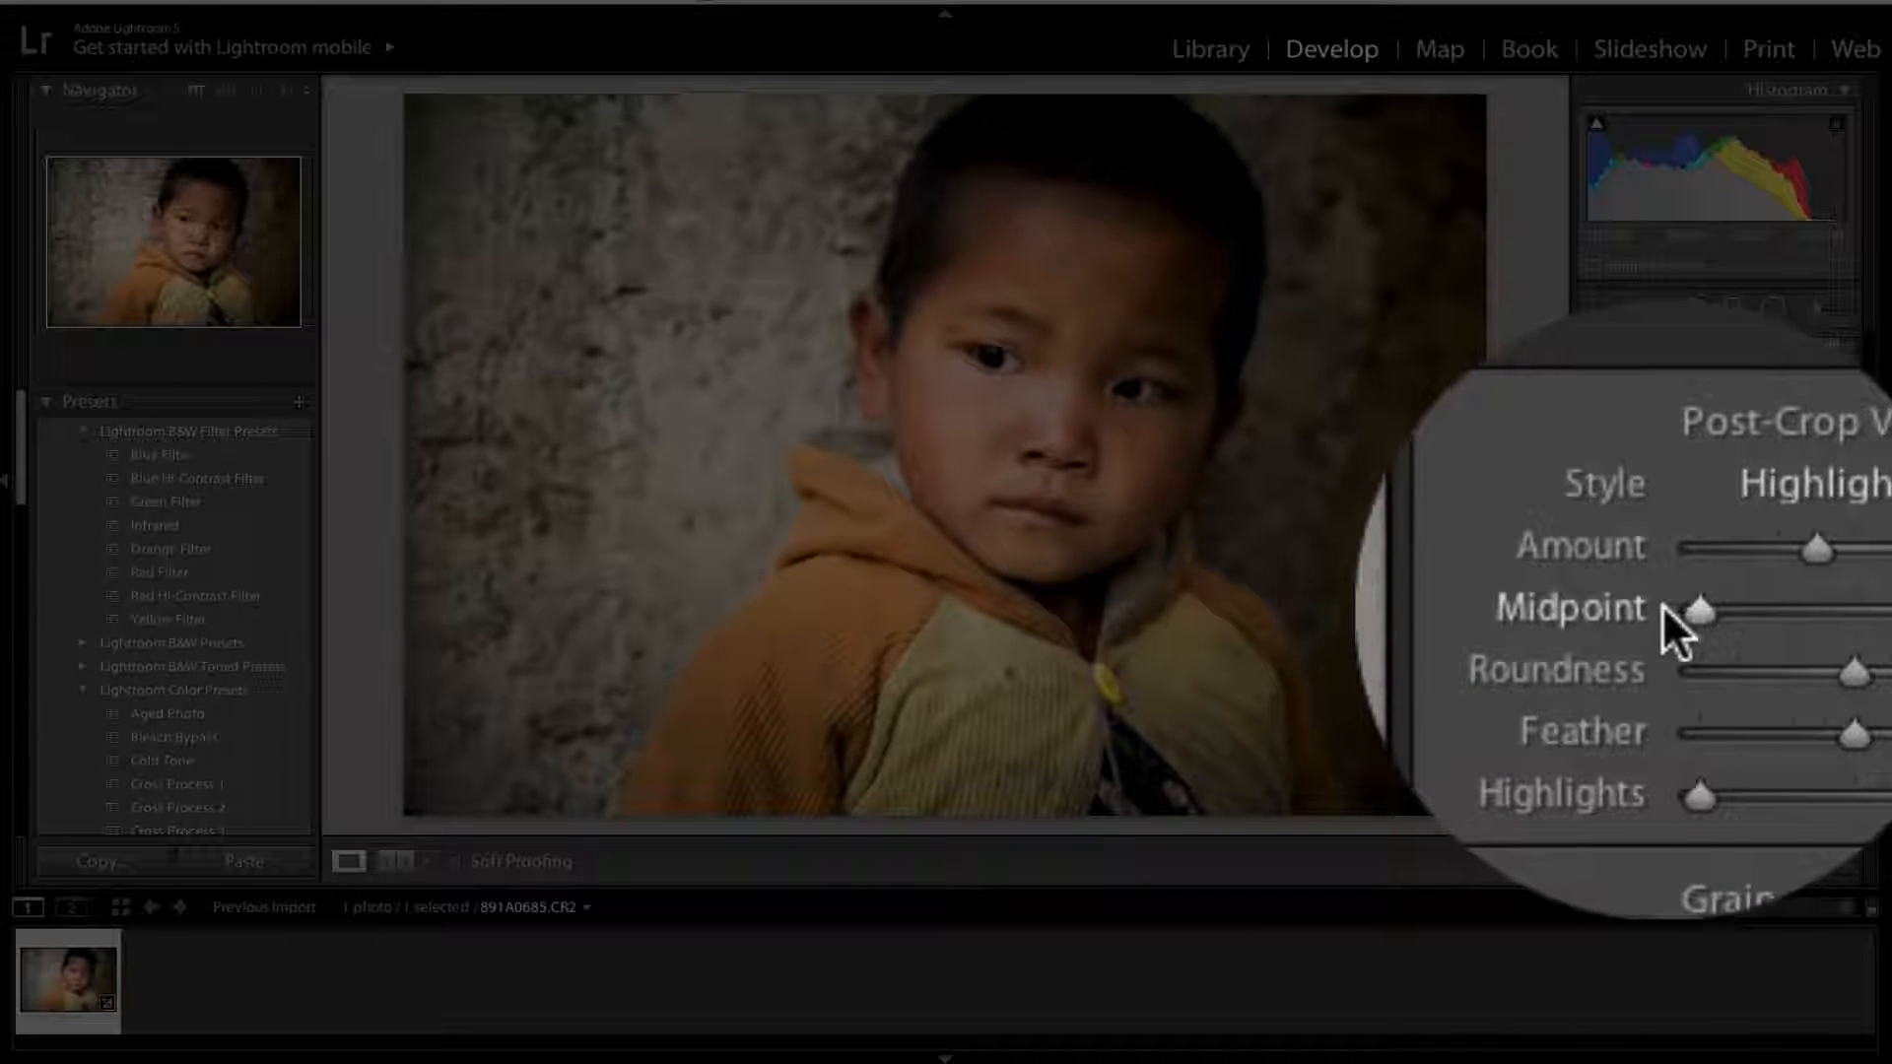
{"action": "mouse_move", "coordinate": [1664, 607]}
{"action": "left_mouse_down"}
{"action": "mouse_move", "coordinate": [1730, 605]}
{"action": "mouse_move", "coordinate": [1693, 609]}
{"action": "left_mouse_up"}
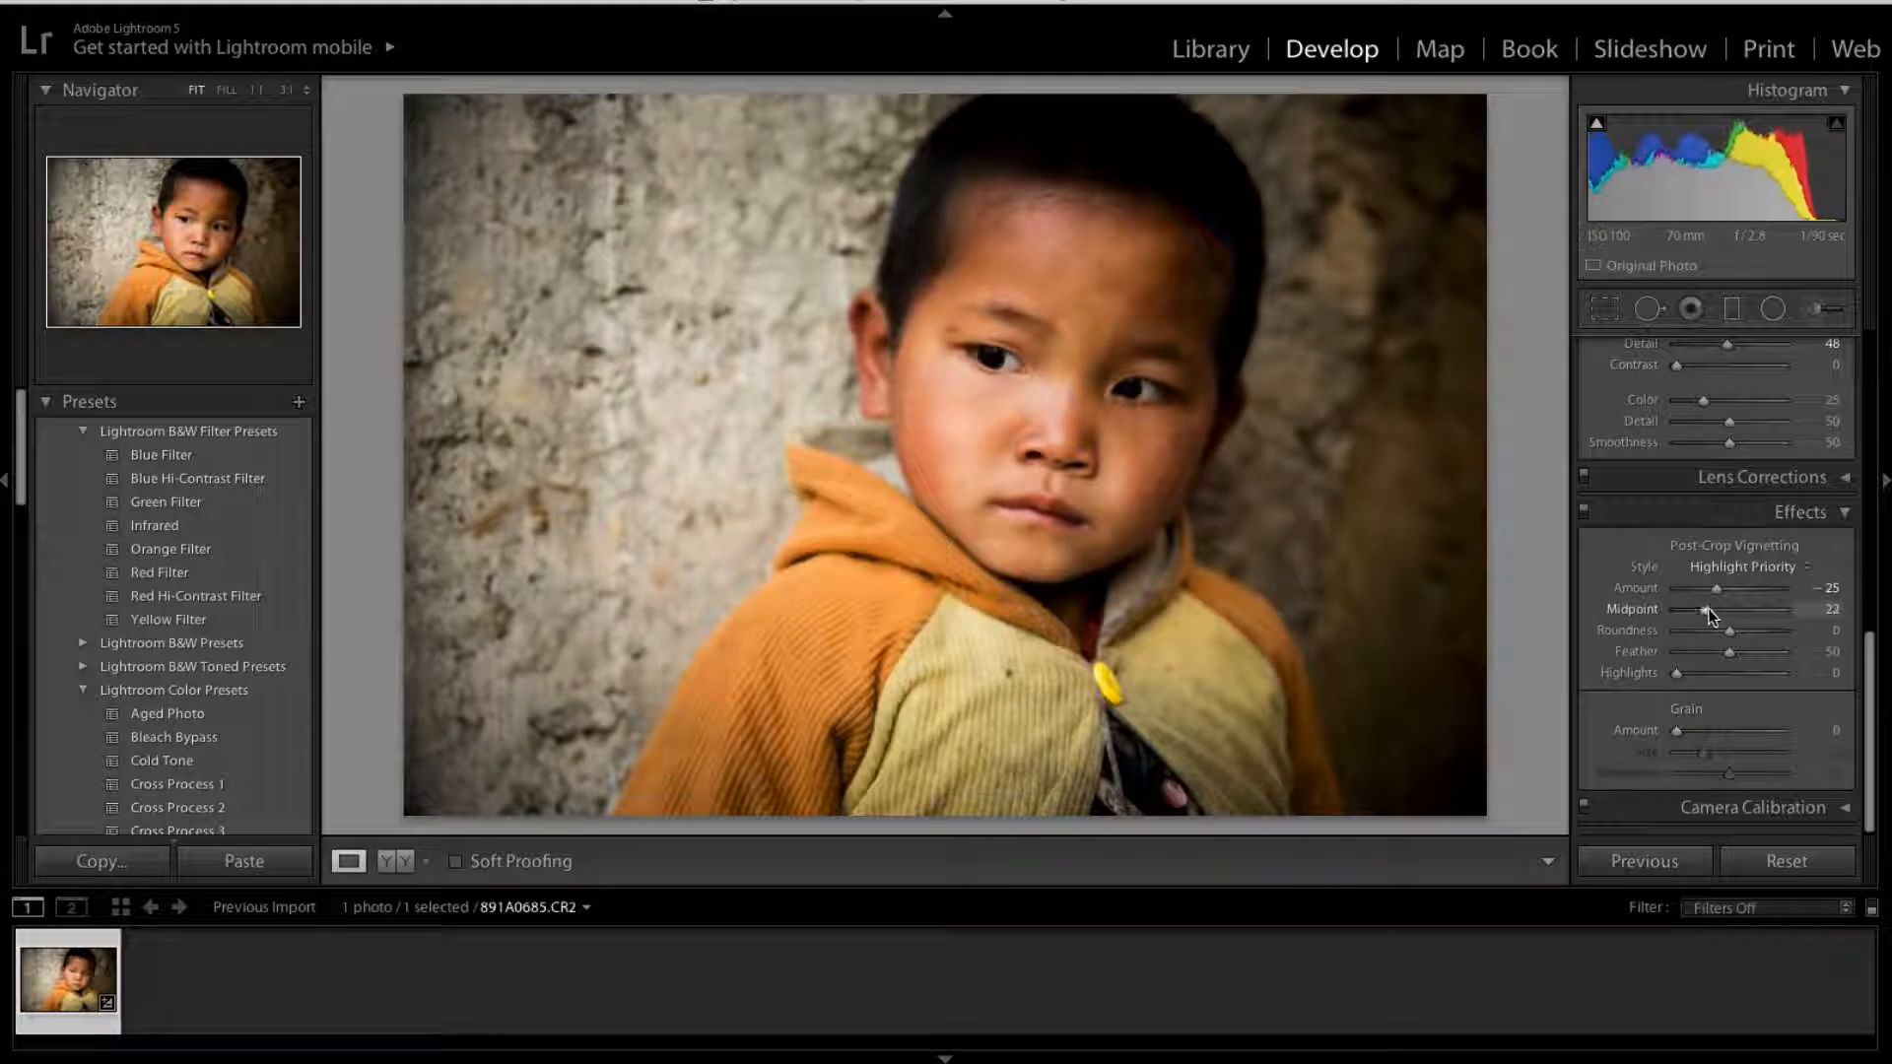
{"action": "left_click_drag", "start_coordinate": [1719, 607], "coordinate": [1655, 615]}
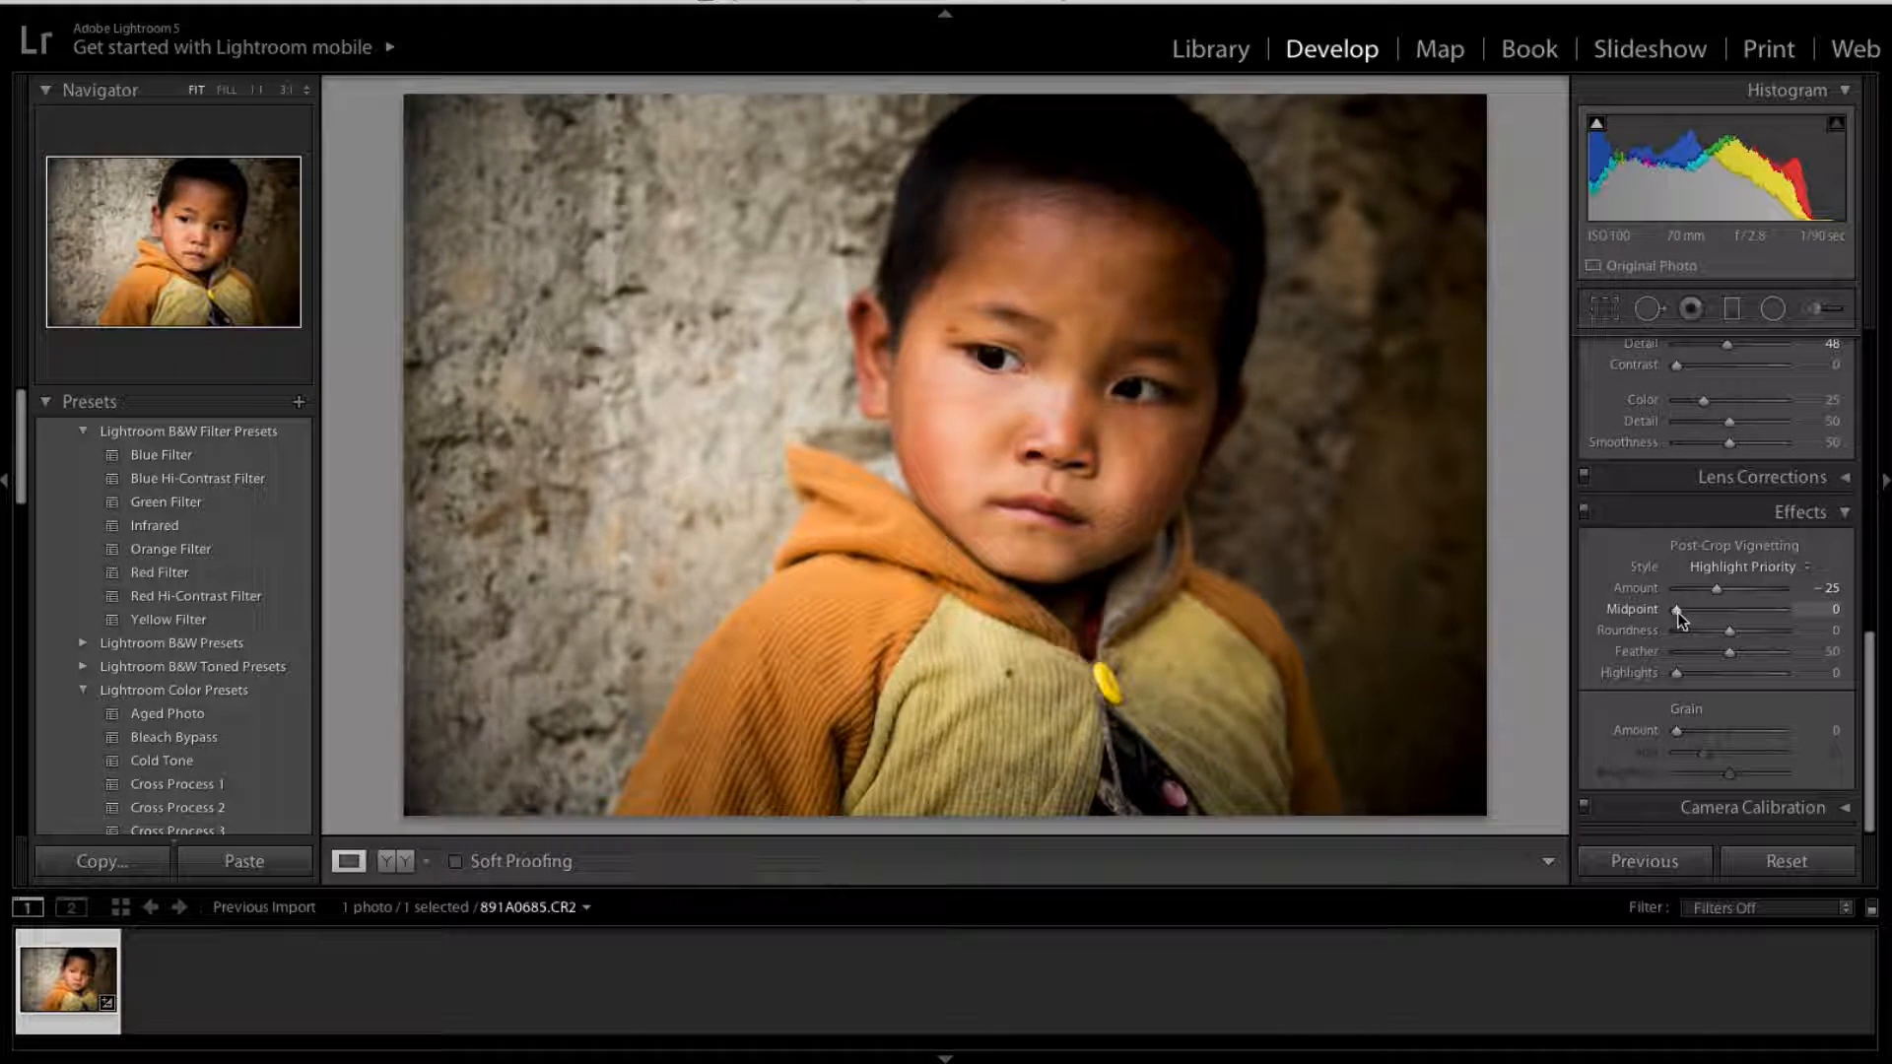
{"action": "left_click_drag", "start_coordinate": [1682, 612], "coordinate": [1693, 612]}
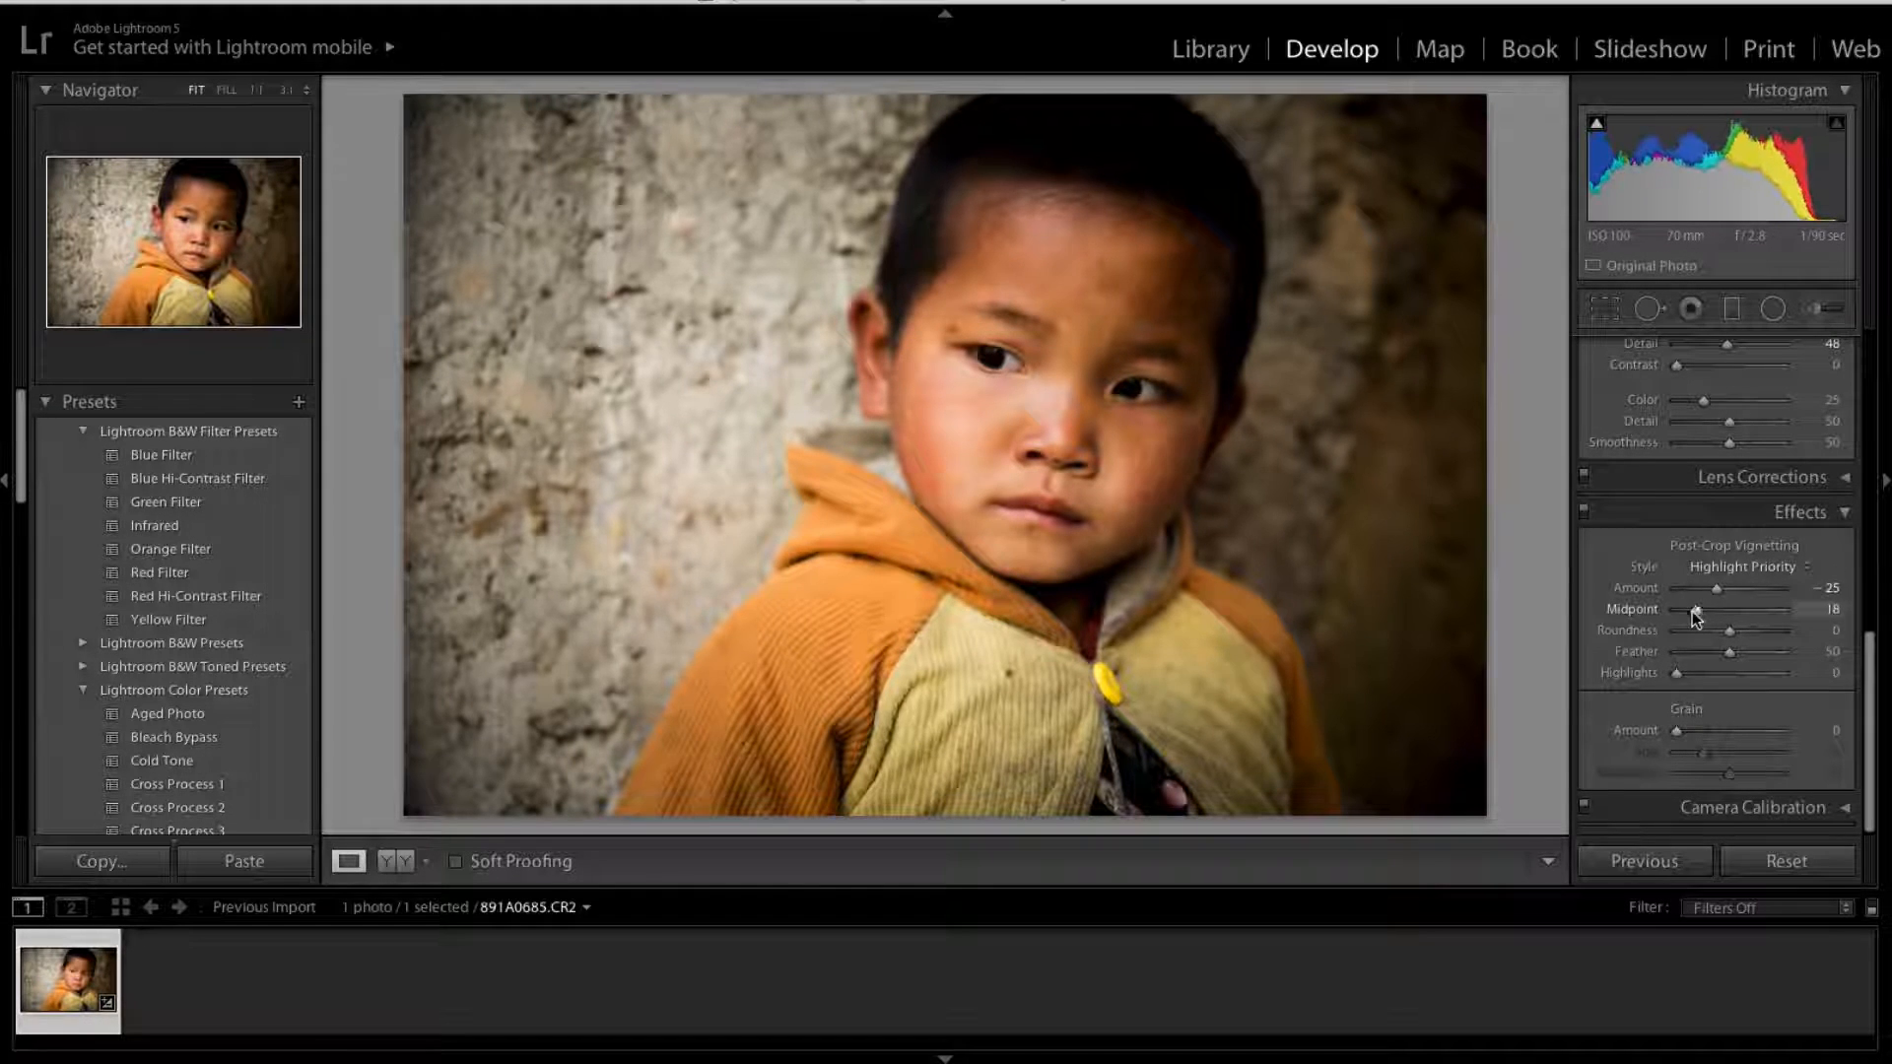
Refine the post-crop vignette with Midpoint 2, Roundness -11, Feather 65, Highlights 11 and Amount -28.
{"action": "mouse_move", "coordinate": [1693, 611]}
{"action": "left_mouse_down"}
{"action": "mouse_move", "coordinate": [1725, 612]}
{"action": "mouse_move", "coordinate": [1678, 611]}
{"action": "mouse_move", "coordinate": [1701, 631]}
{"action": "mouse_move", "coordinate": [1770, 629]}
{"action": "mouse_move", "coordinate": [1653, 626]}
{"action": "mouse_move", "coordinate": [1713, 639]}
{"action": "left_mouse_up"}
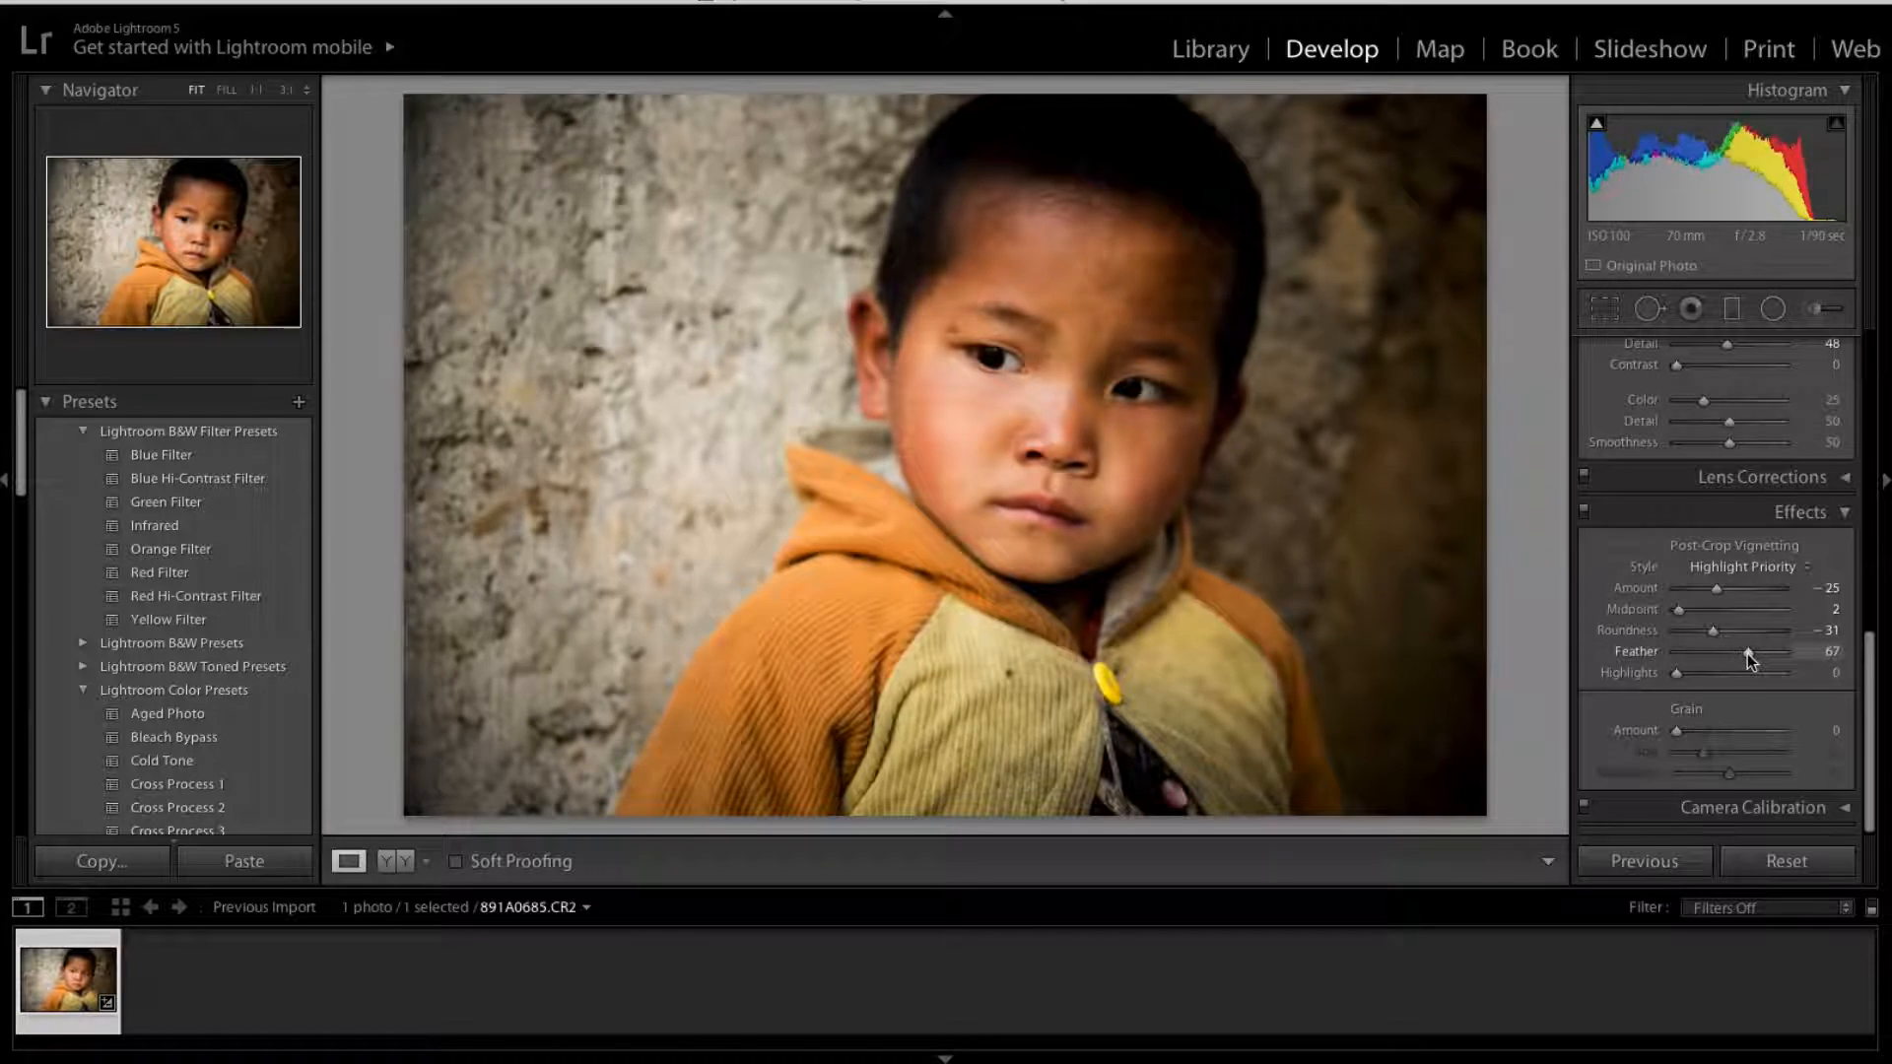
{"action": "mouse_move", "coordinate": [1747, 655]}
{"action": "left_mouse_down"}
{"action": "mouse_move", "coordinate": [1765, 658]}
{"action": "mouse_move", "coordinate": [1680, 651]}
{"action": "mouse_move", "coordinate": [1760, 654]}
{"action": "mouse_move", "coordinate": [1693, 672]}
{"action": "mouse_move", "coordinate": [1696, 631]}
{"action": "mouse_move", "coordinate": [1723, 631]}
{"action": "left_mouse_up"}
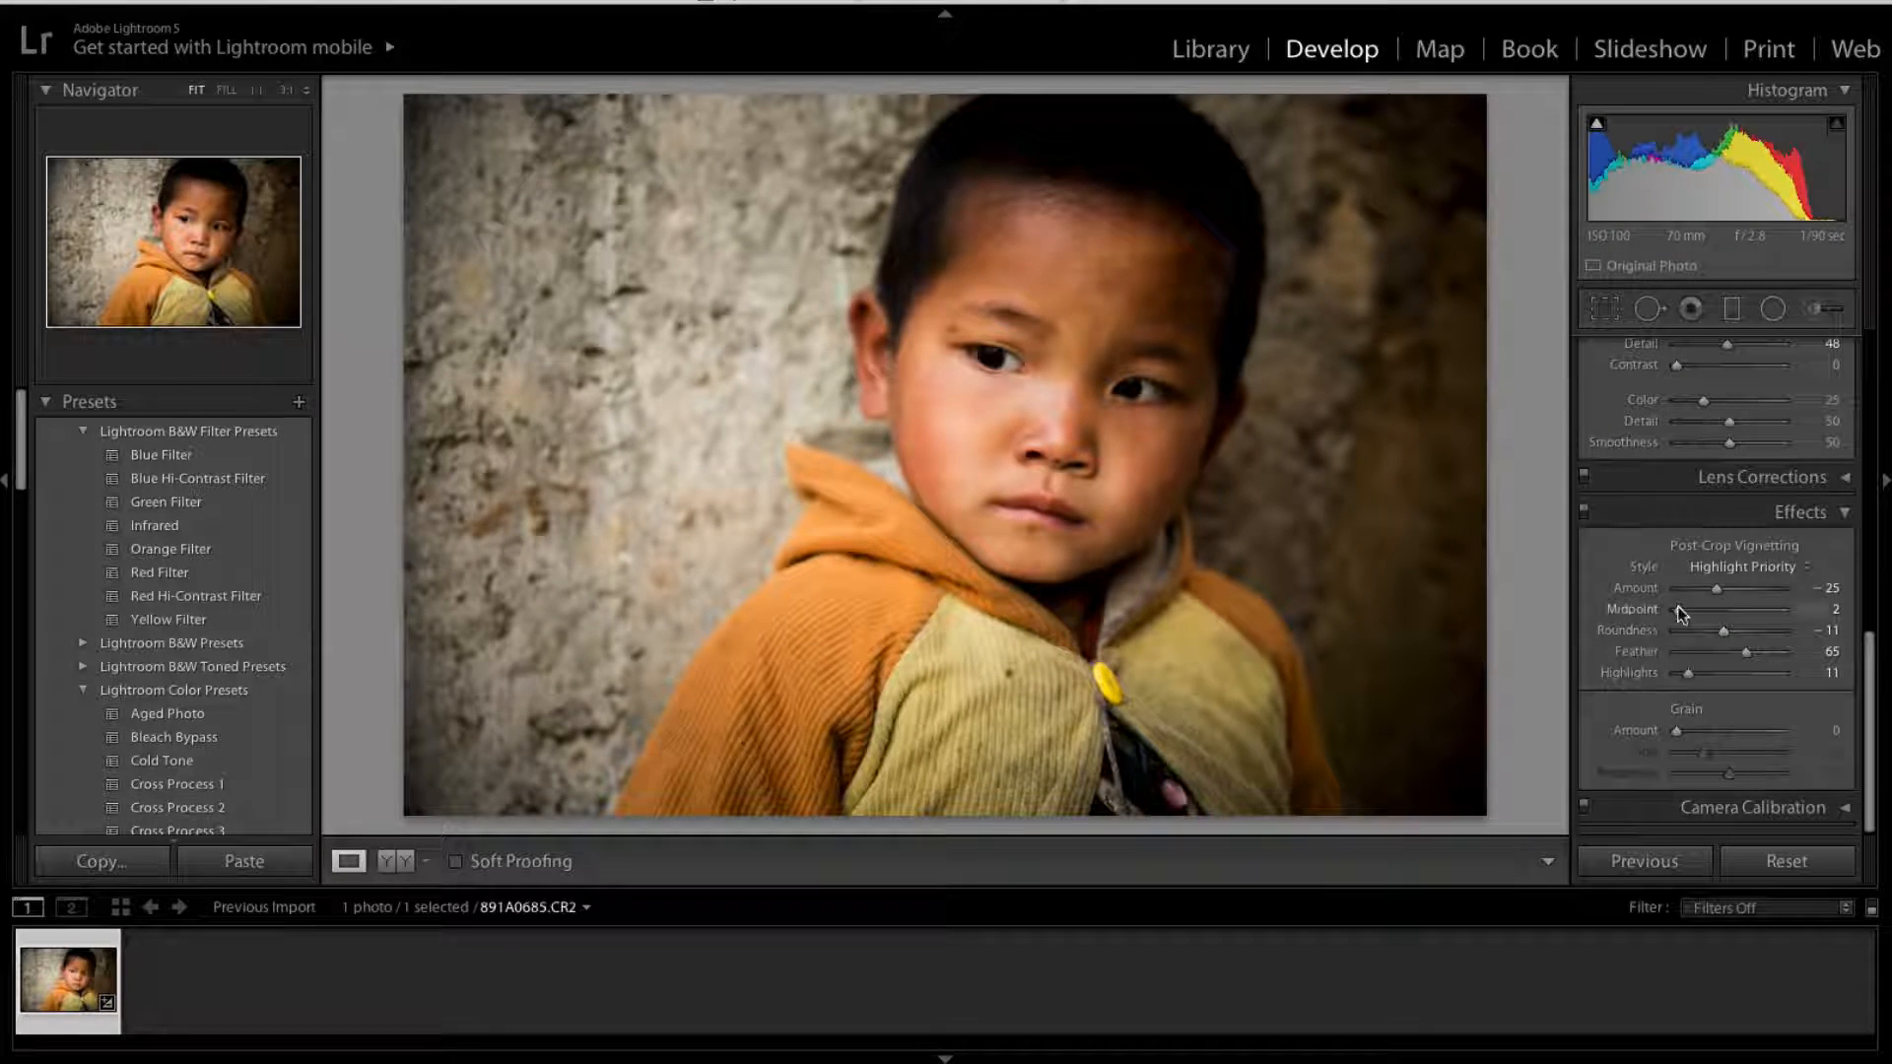
{"action": "left_click_drag", "start_coordinate": [1716, 588], "coordinate": [1712, 587]}
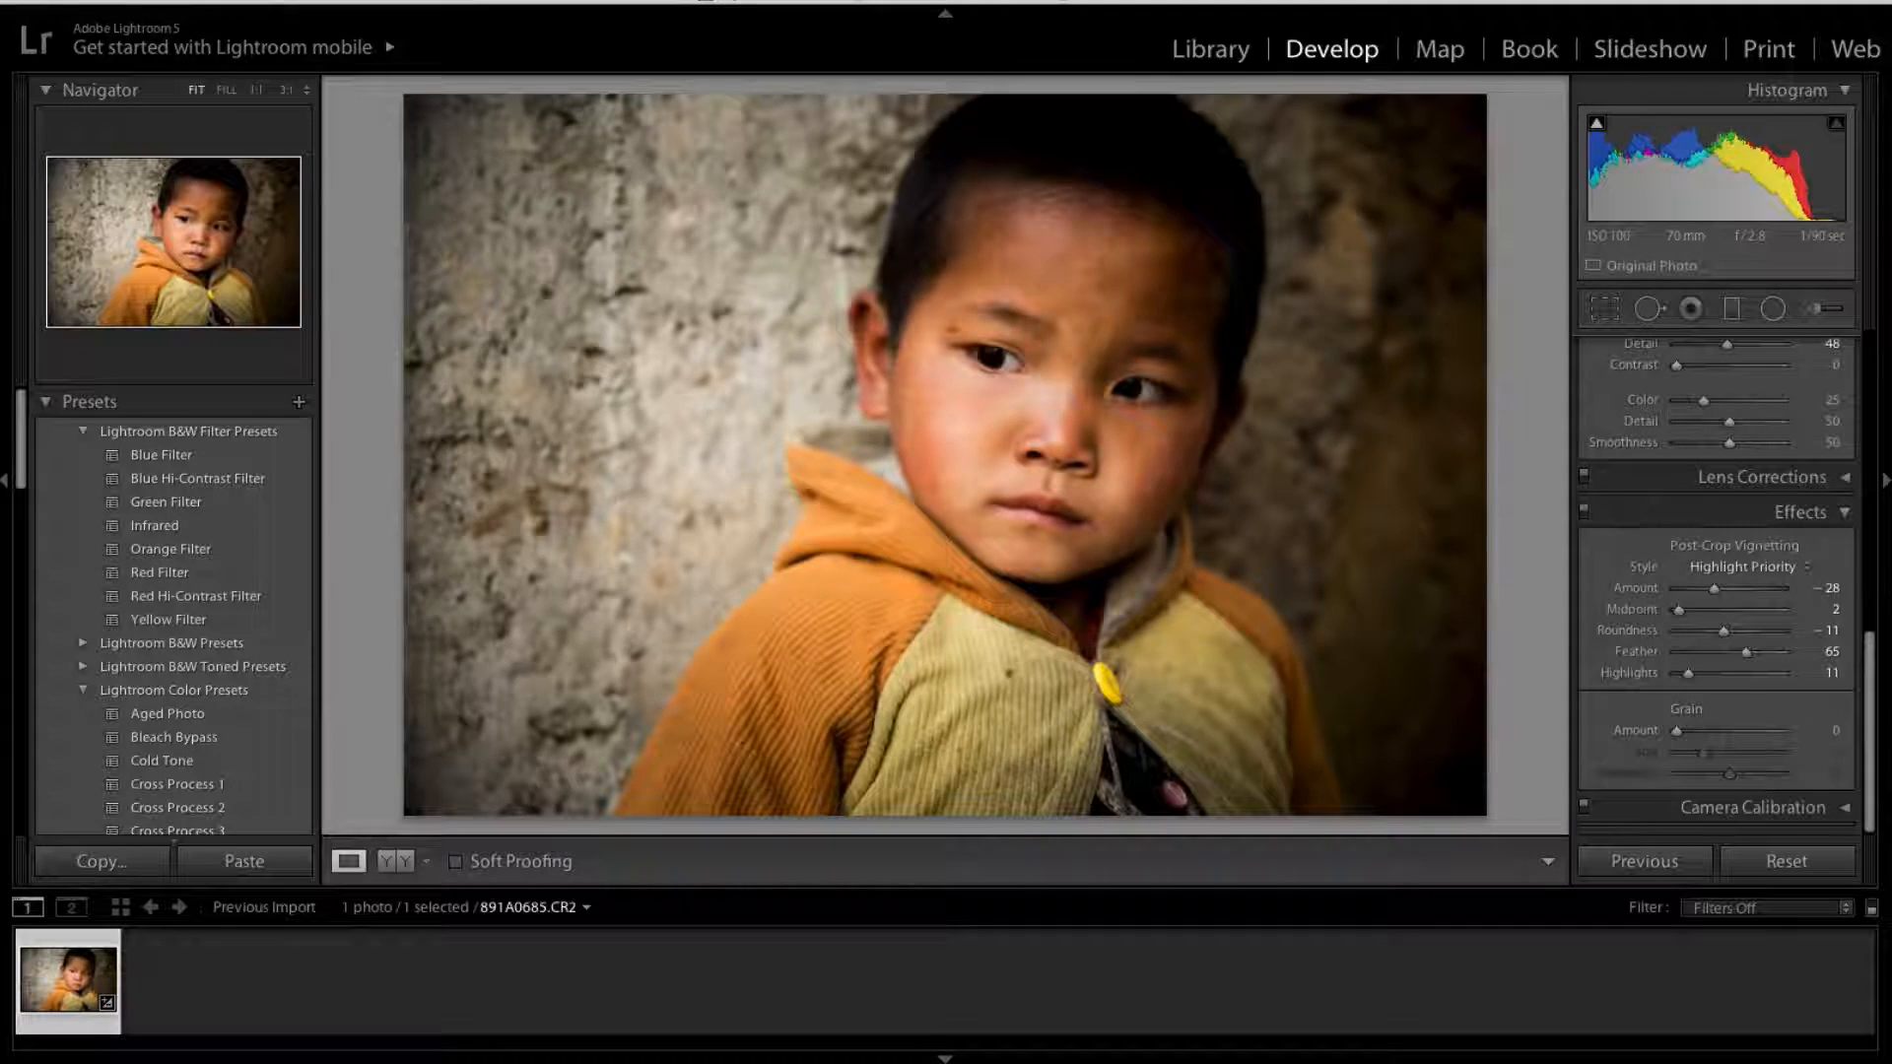
Export the edited portrait as a JPG to the Desktop, resized to fit 6 × 4 in at 300 pixels per inch.
{"action": "left_click", "coordinate": [143, 1]}
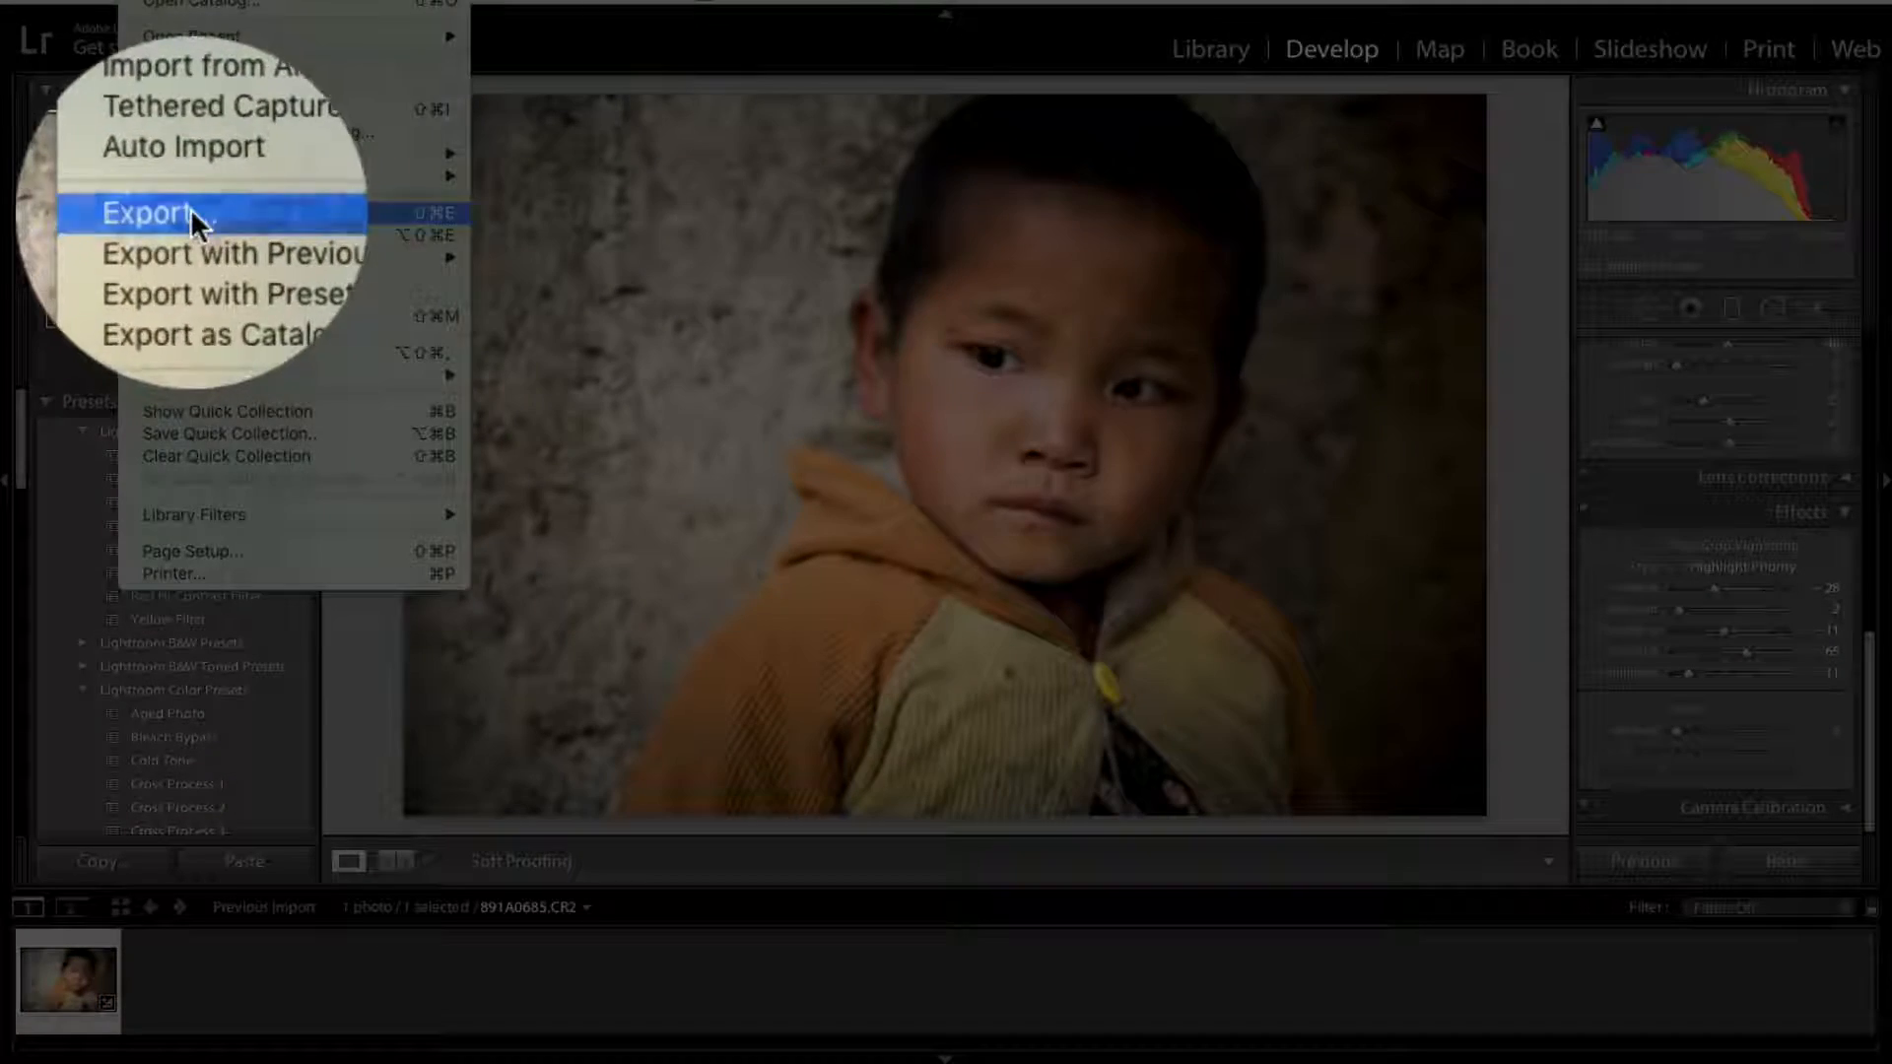
{"action": "left_click", "coordinate": [177, 211]}
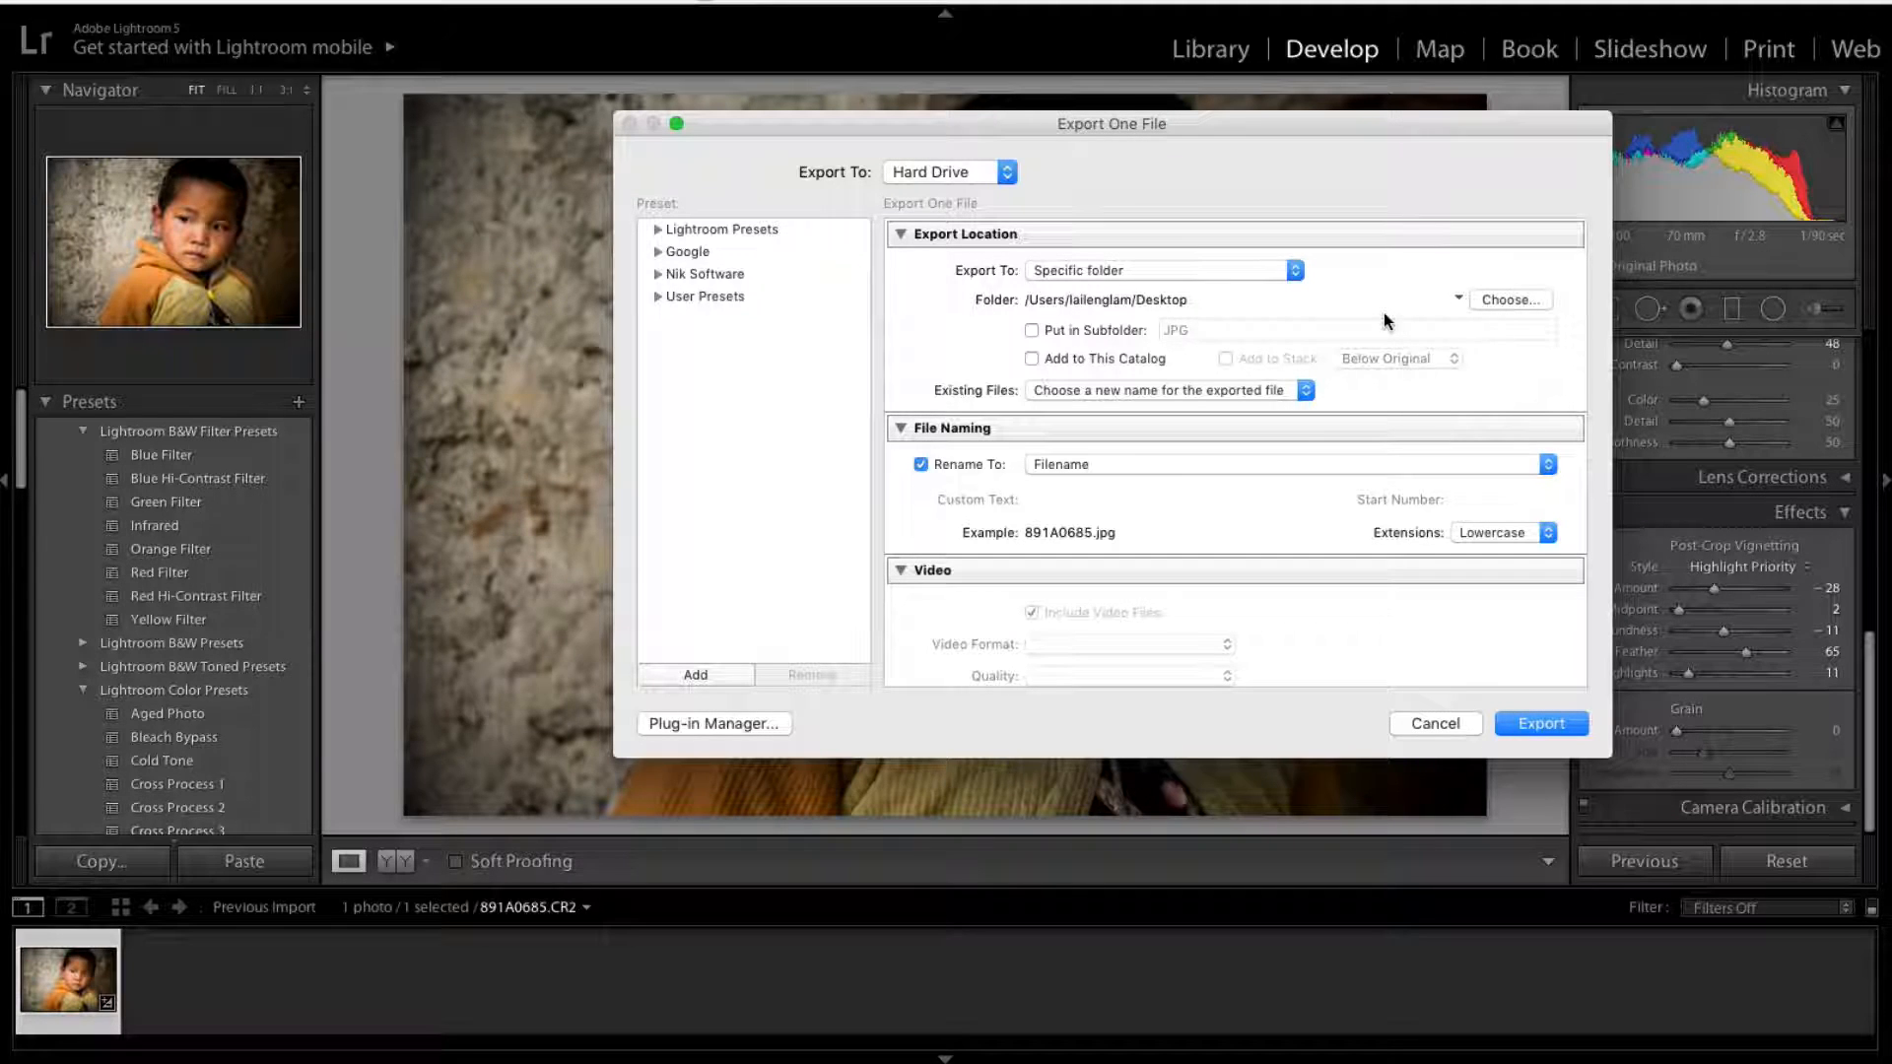
{"action": "scroll", "coordinate": [1403, 469], "scroll_direction": "down", "scroll_amount": 5}
{"action": "scroll", "coordinate": [1404, 469], "scroll_direction": "down", "scroll_amount": 8}
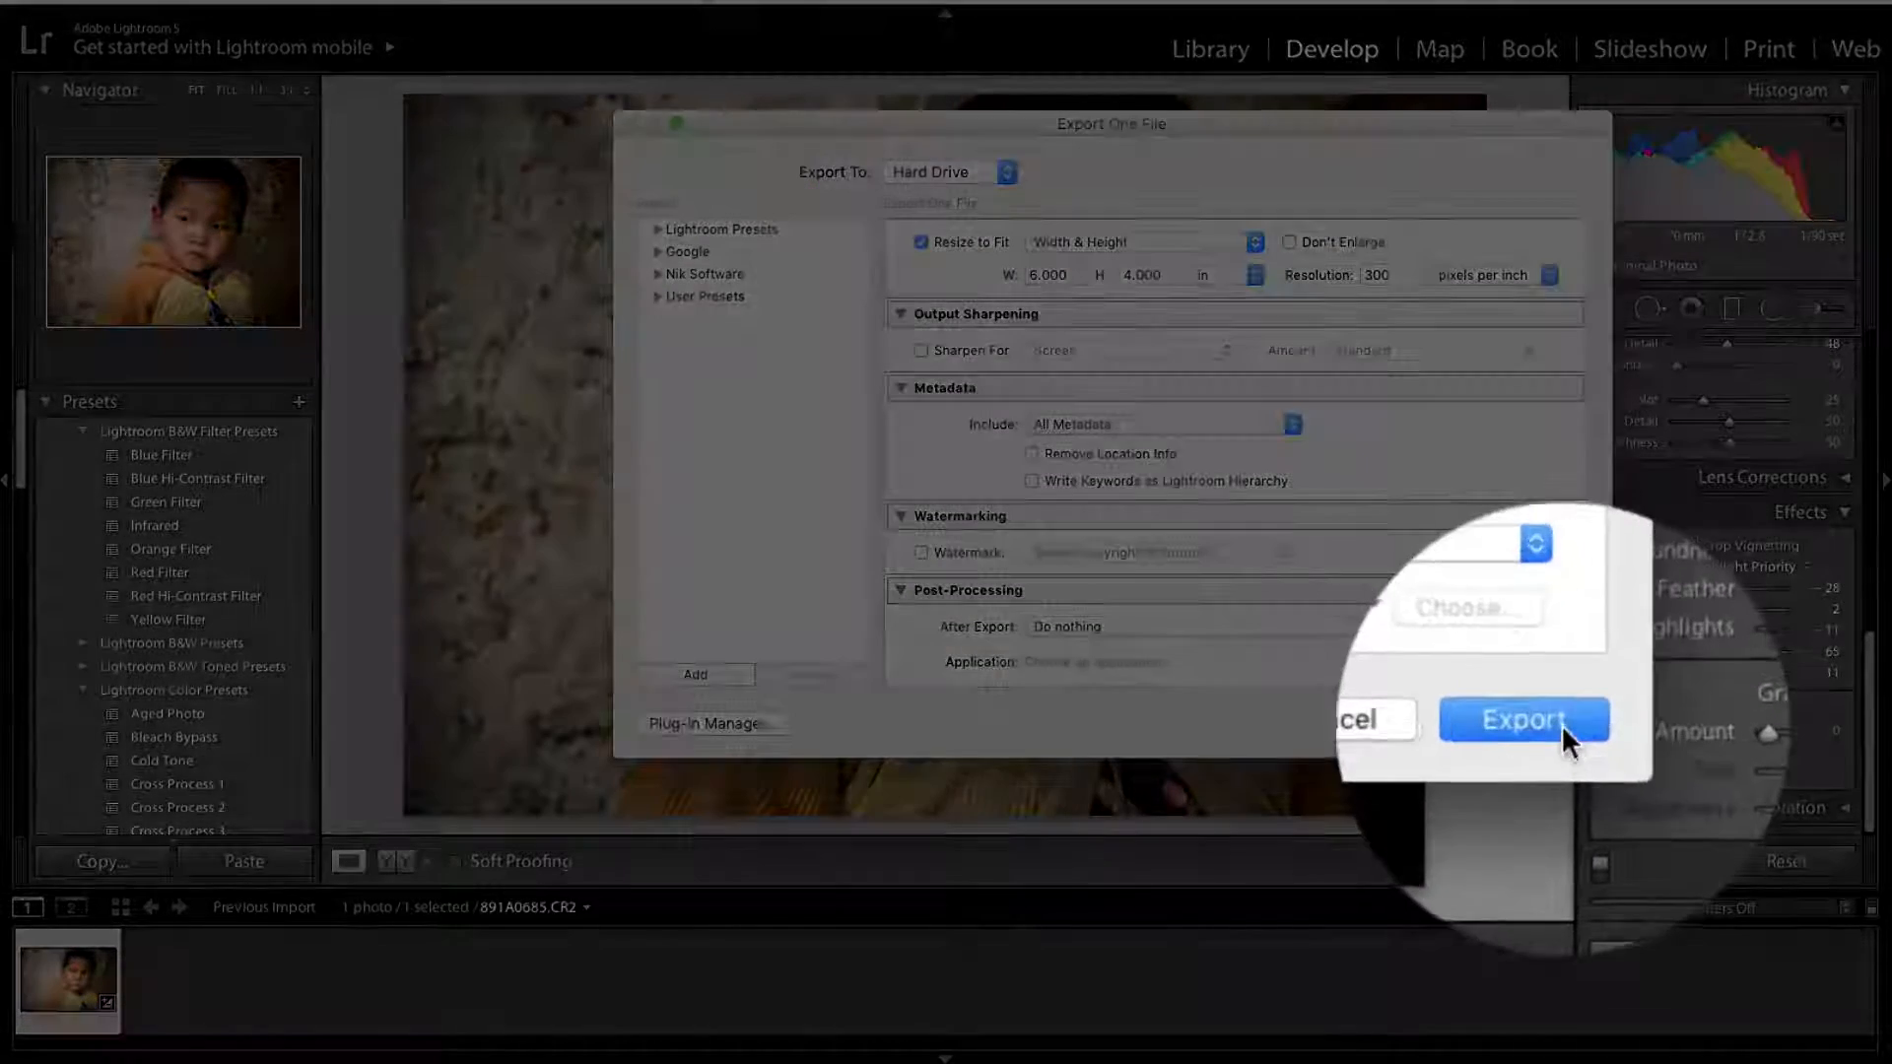
{"action": "left_click", "coordinate": [1561, 724]}
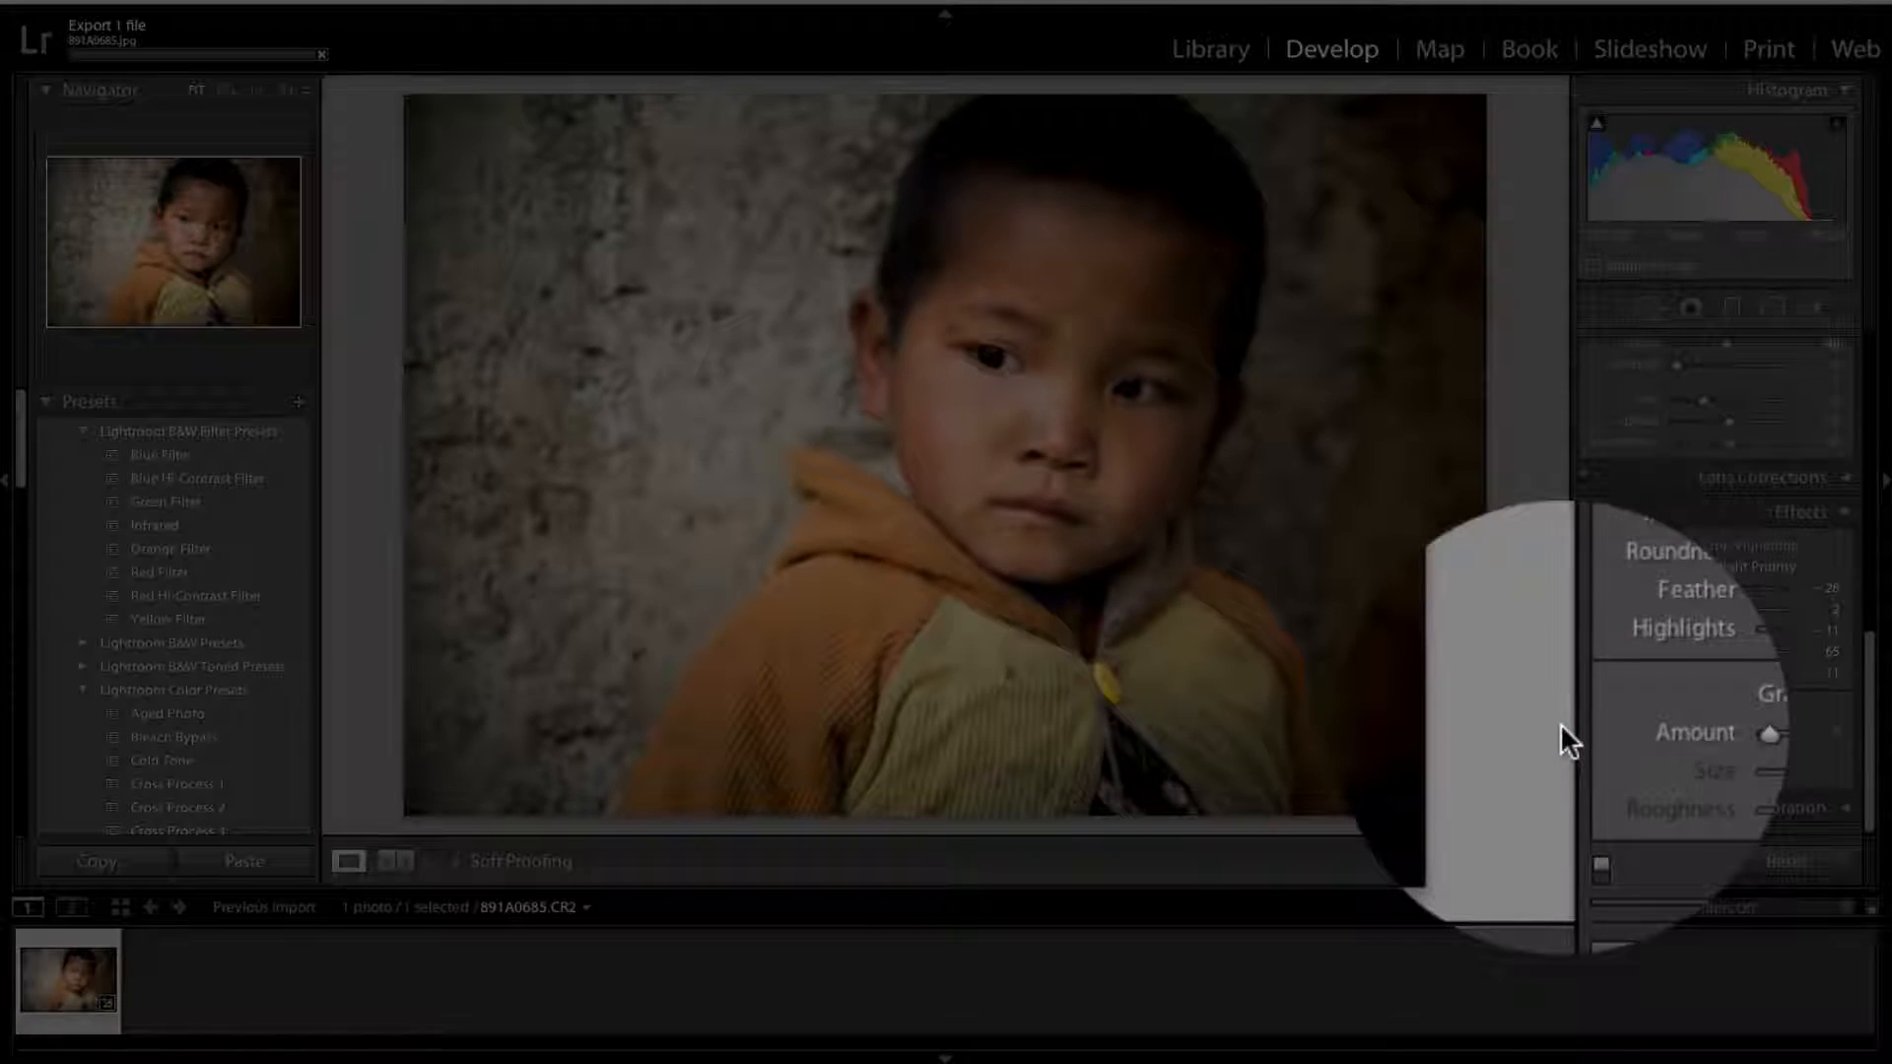